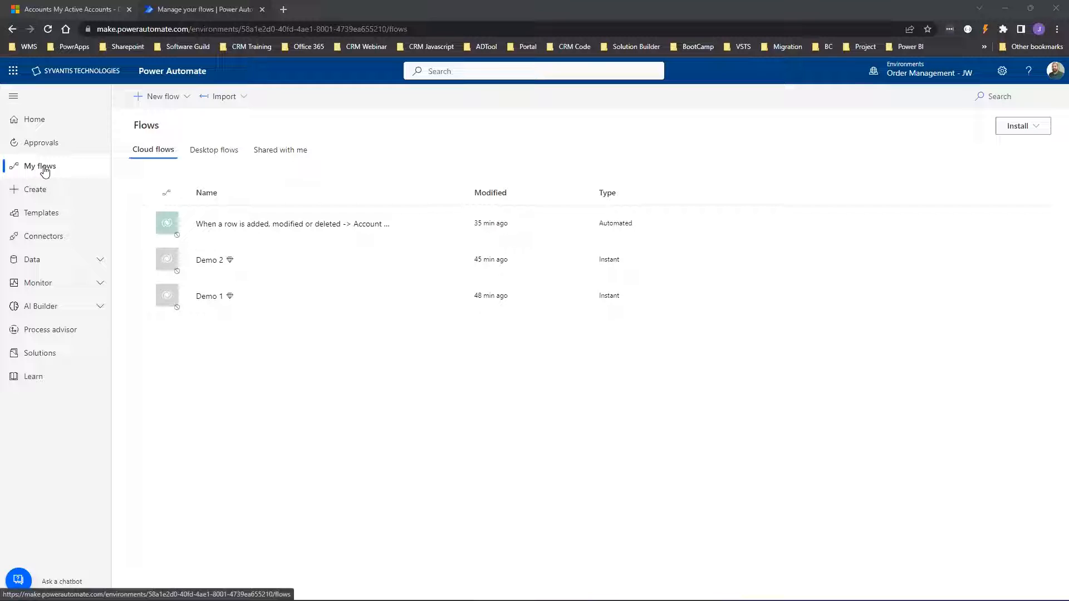
Start a new automated cloud flow named 'New Account Workflow'.
click(158, 100)
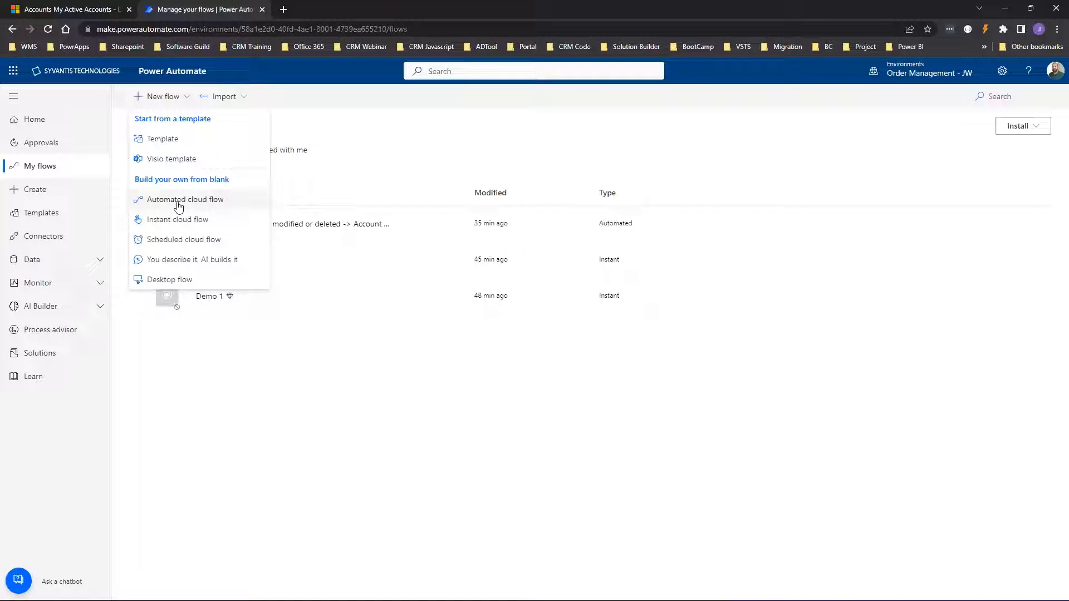
click(178, 205)
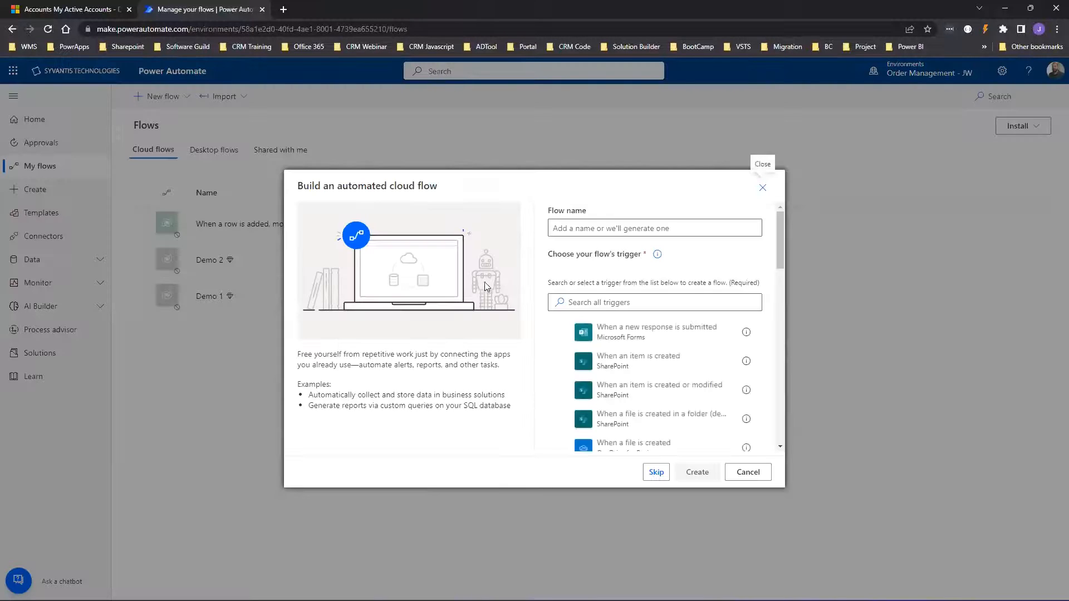
click(578, 227)
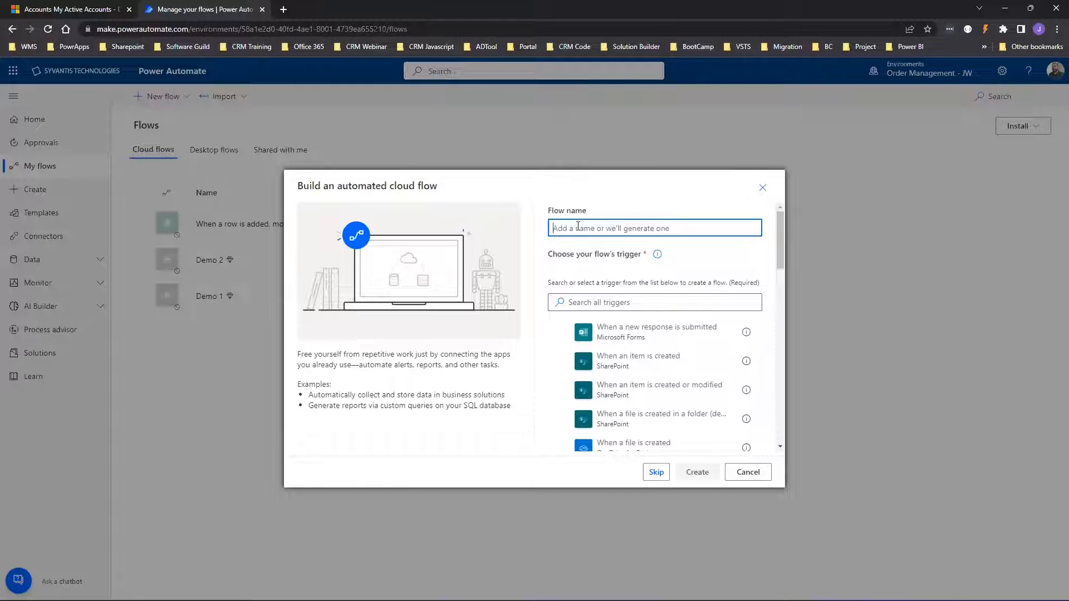
text(New Account Workflow)
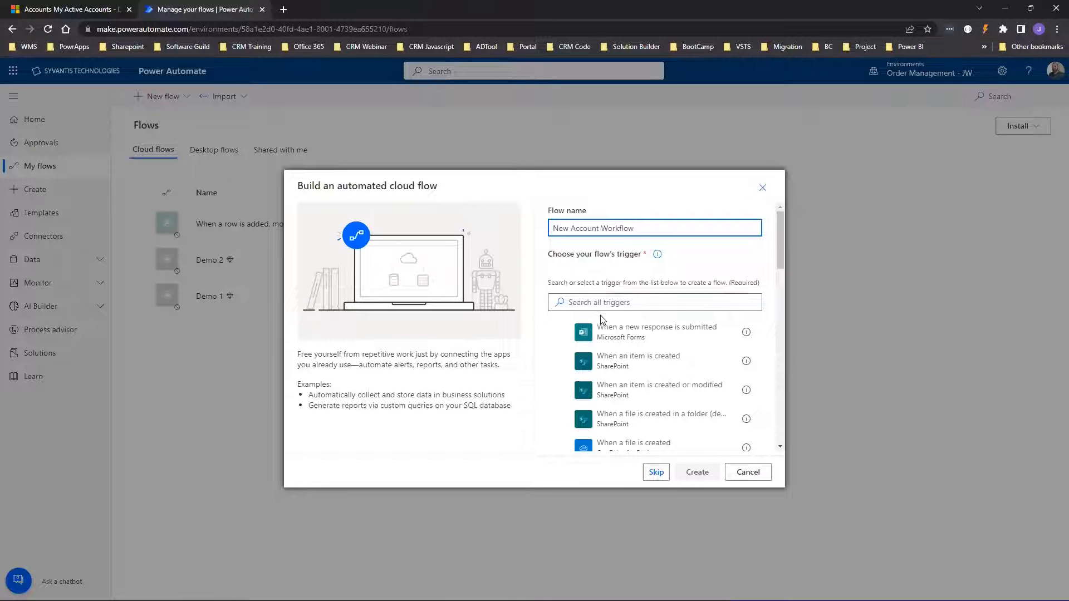
scroll(620, 372, down, 2)
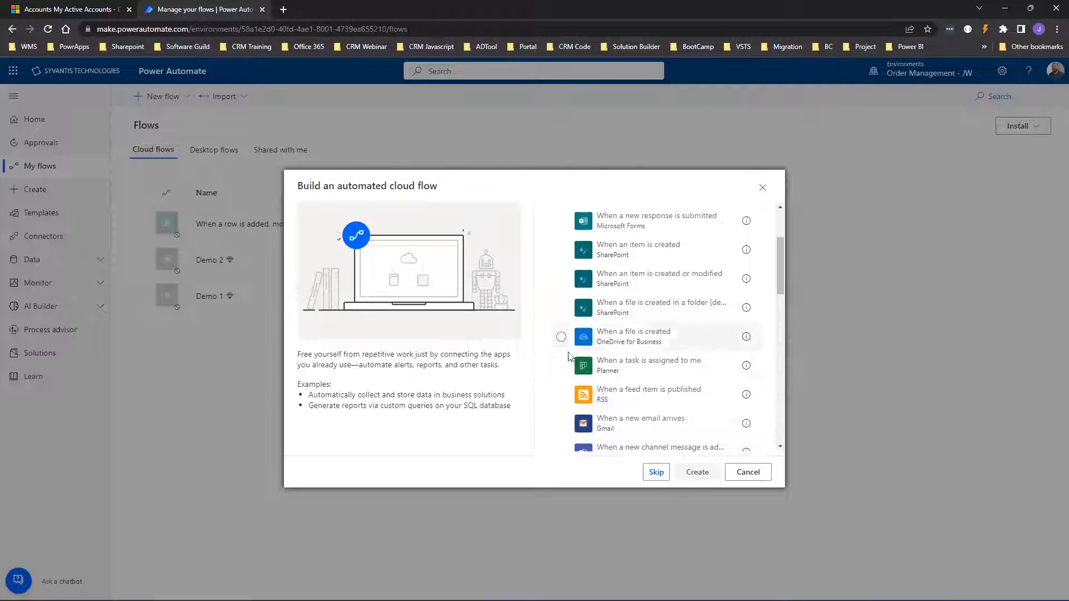
Skip the trigger prompt and add the Microsoft Dataverse 'When a row is added, modified or deleted' trigger.
click(655, 473)
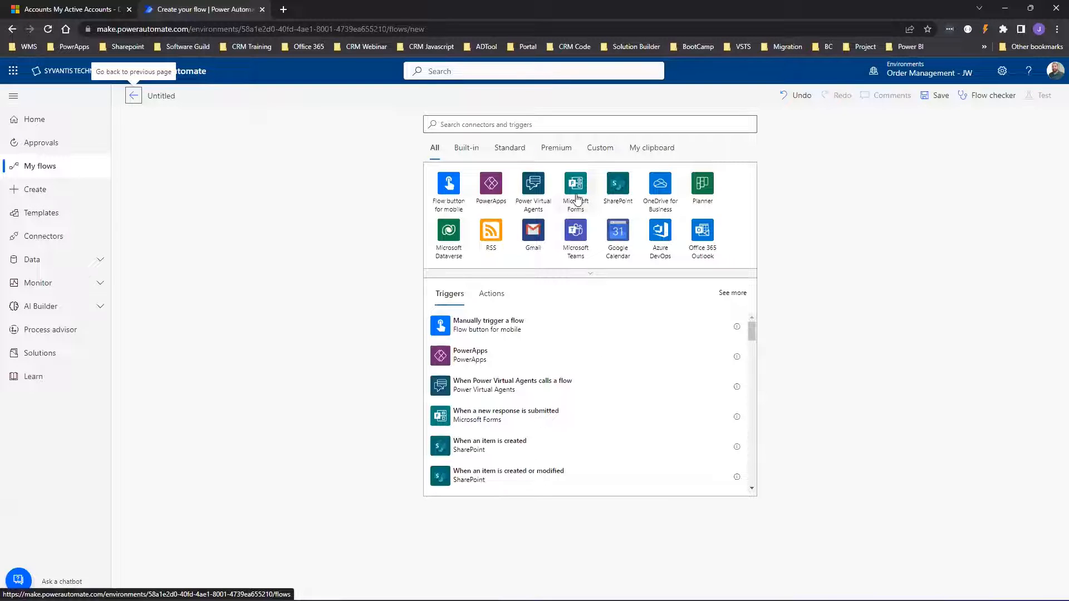
click(424, 128)
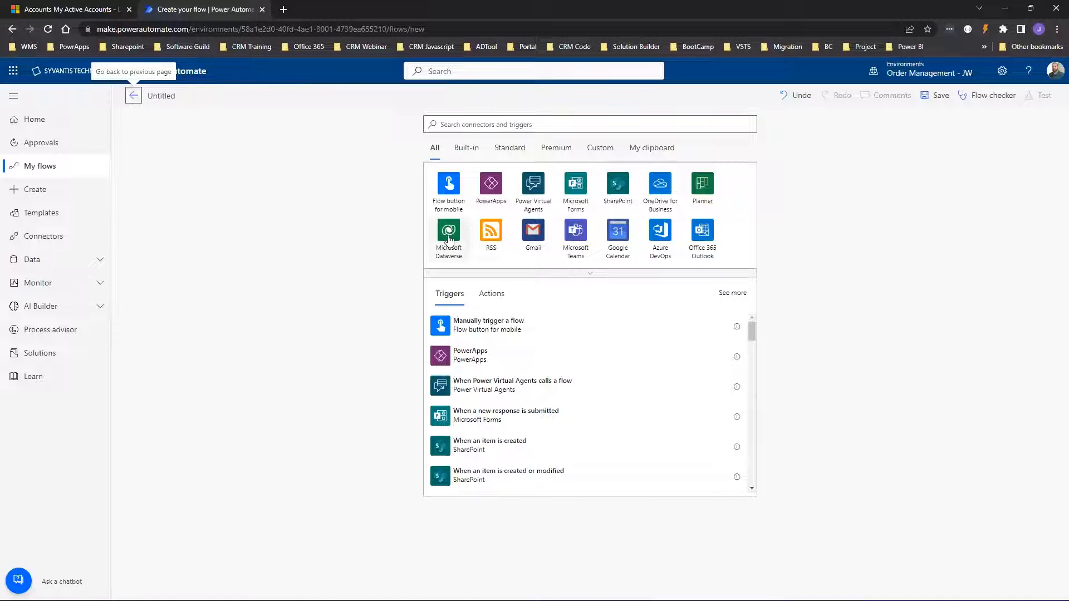
click(448, 240)
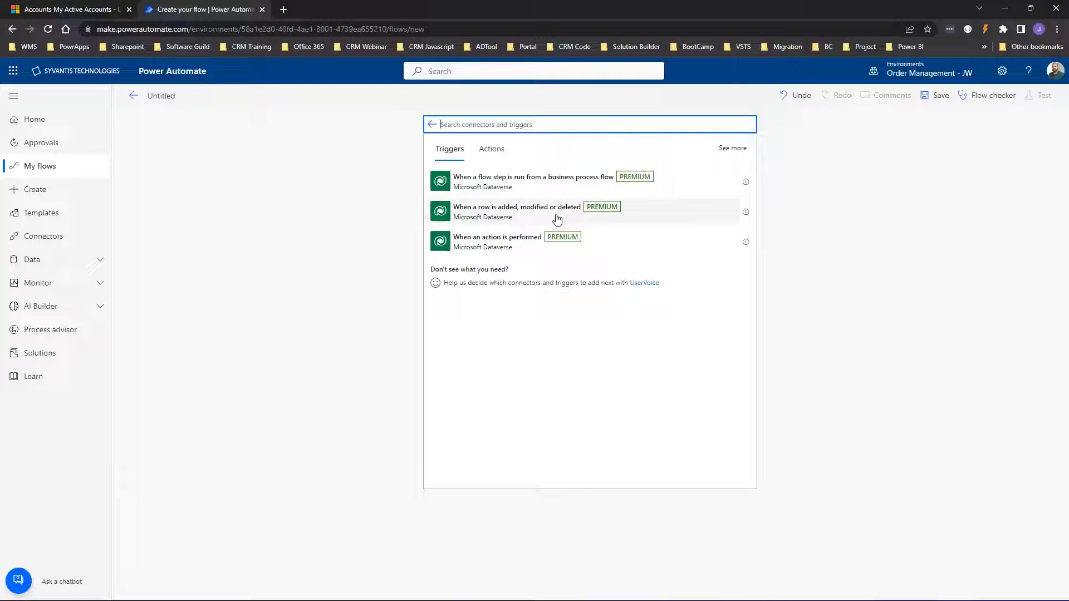
click(479, 211)
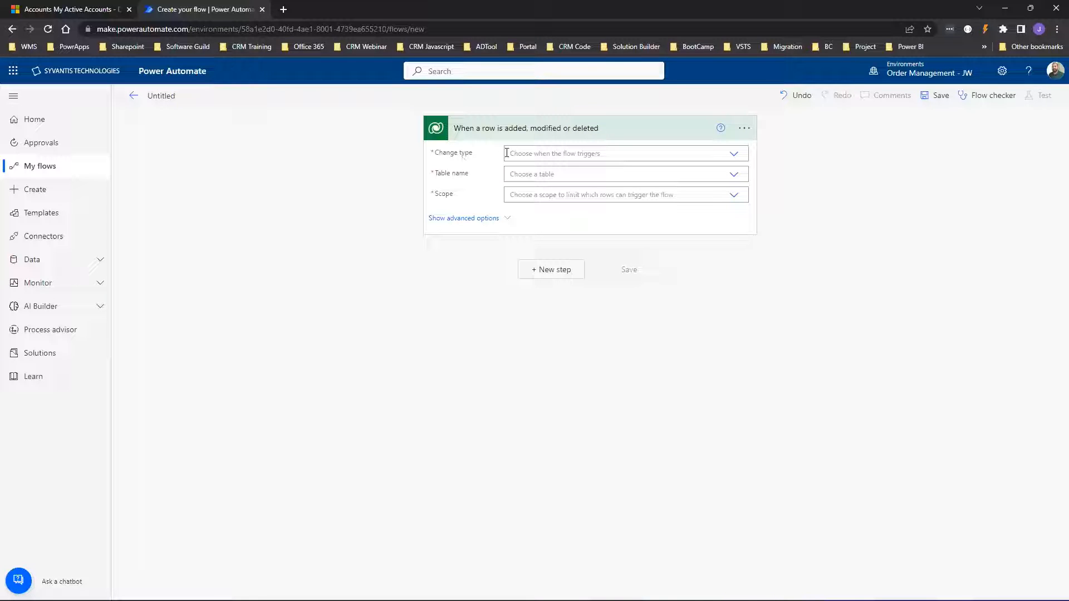
Set the trigger to Change type Added, table Accounts, scope Organization, and add a new step.
click(734, 155)
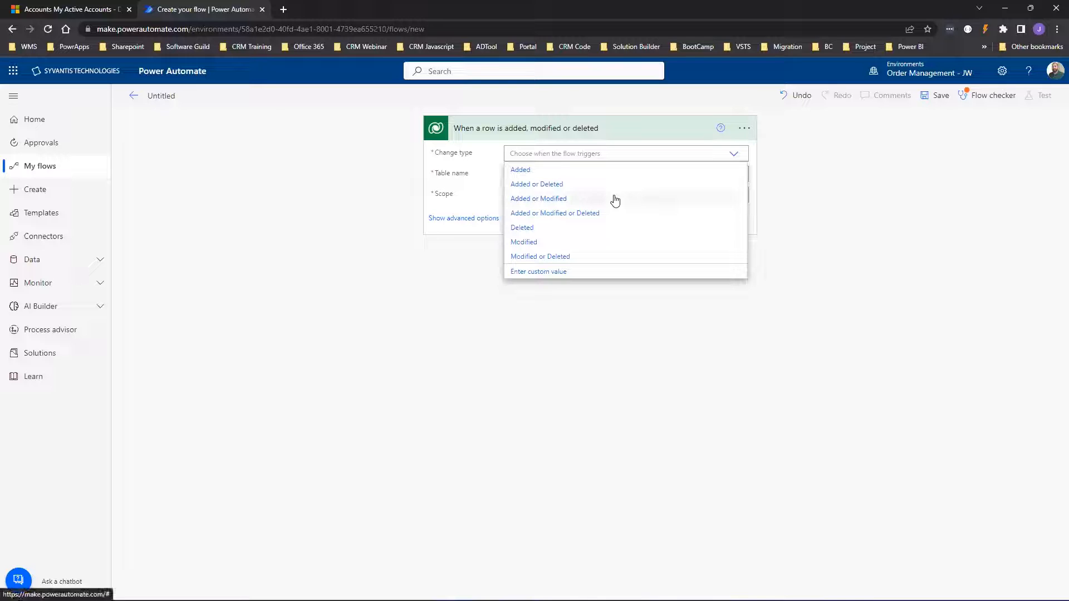
click(523, 171)
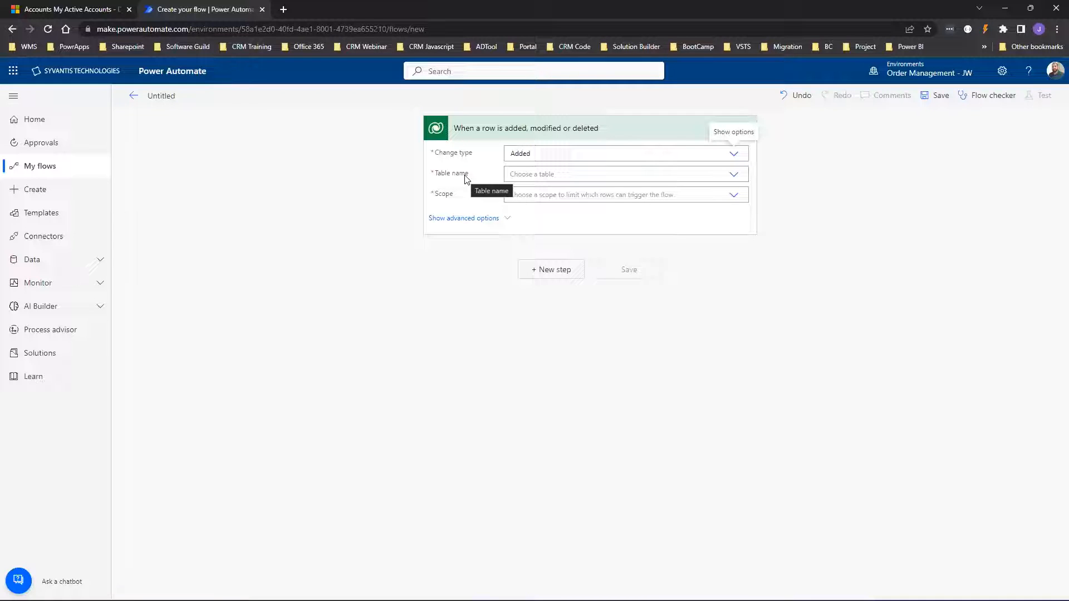
click(530, 174)
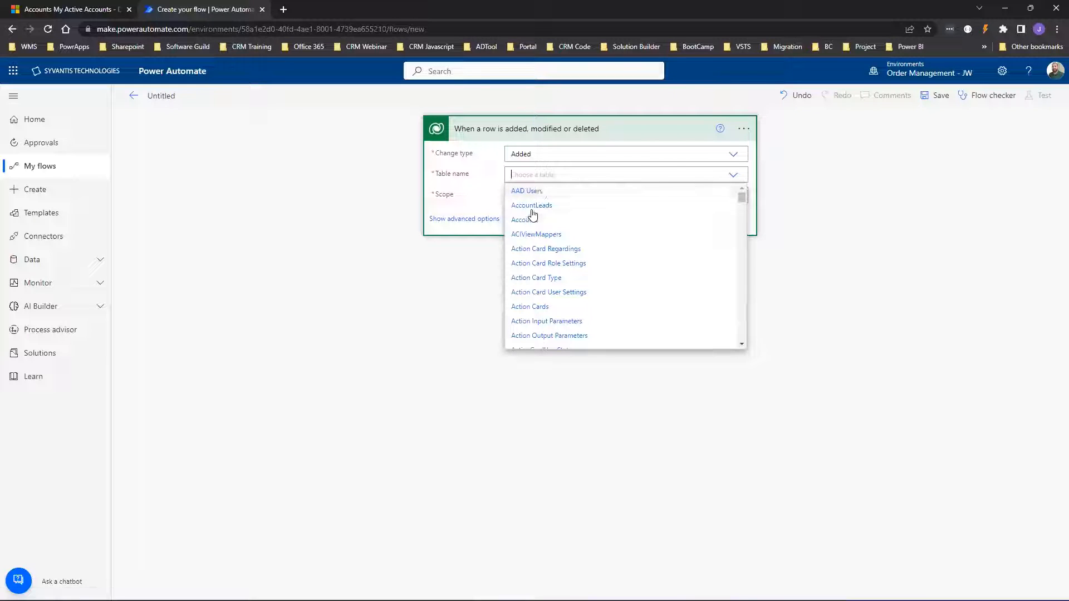
click(528, 220)
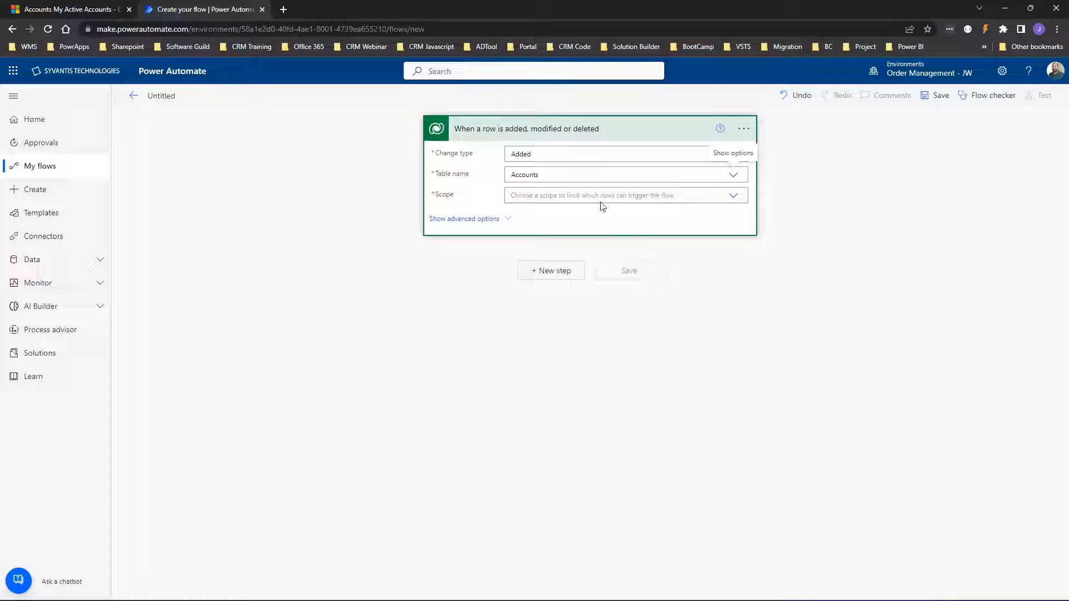
click(732, 196)
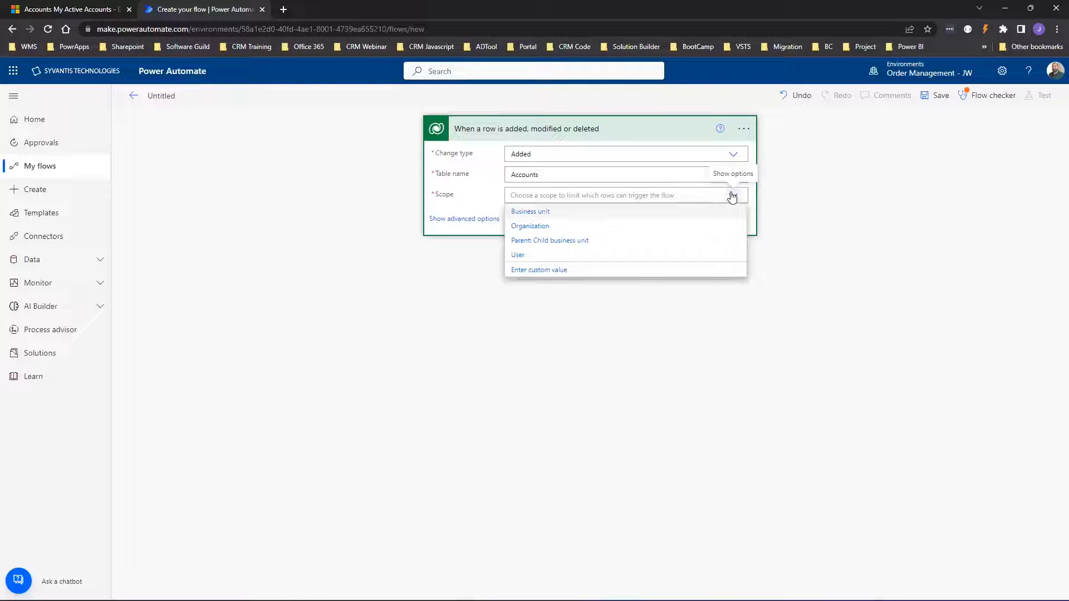
click(529, 227)
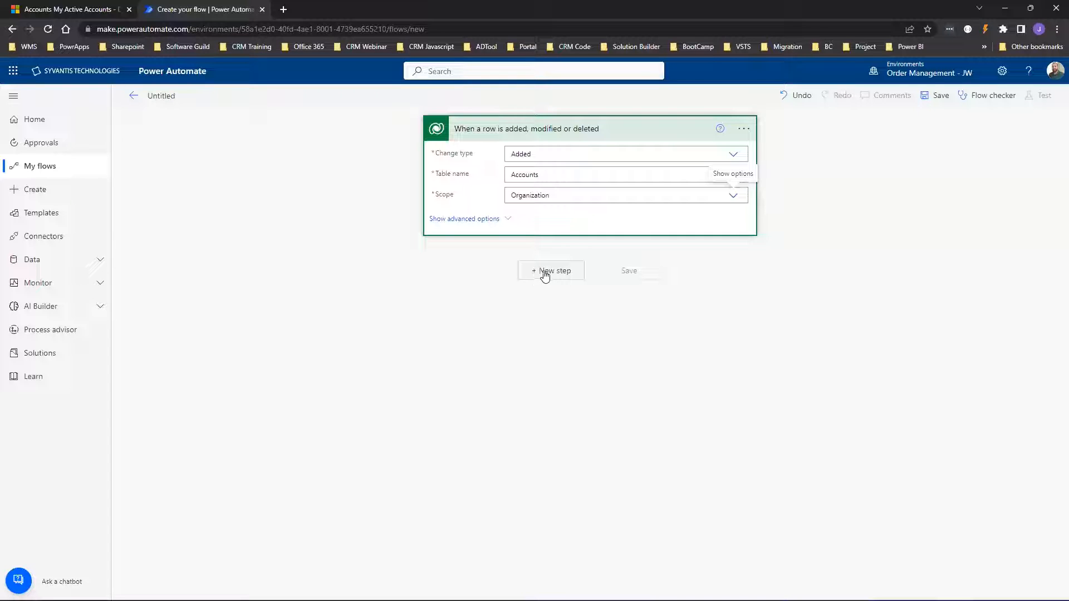
click(545, 271)
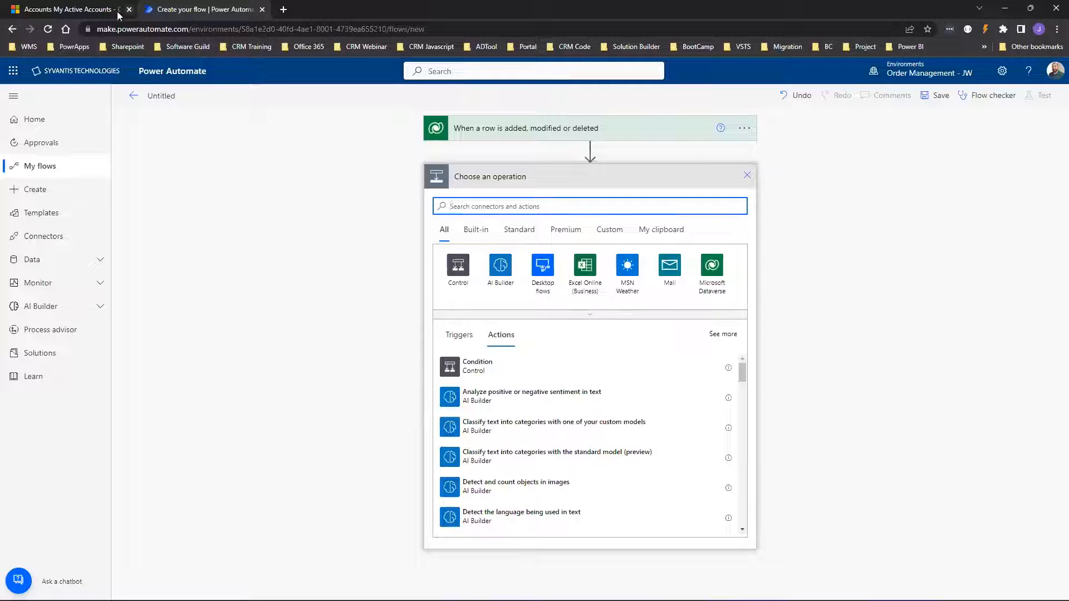
Open a blank New Account form in Dynamics 365, then return to the flow designer.
click(72, 10)
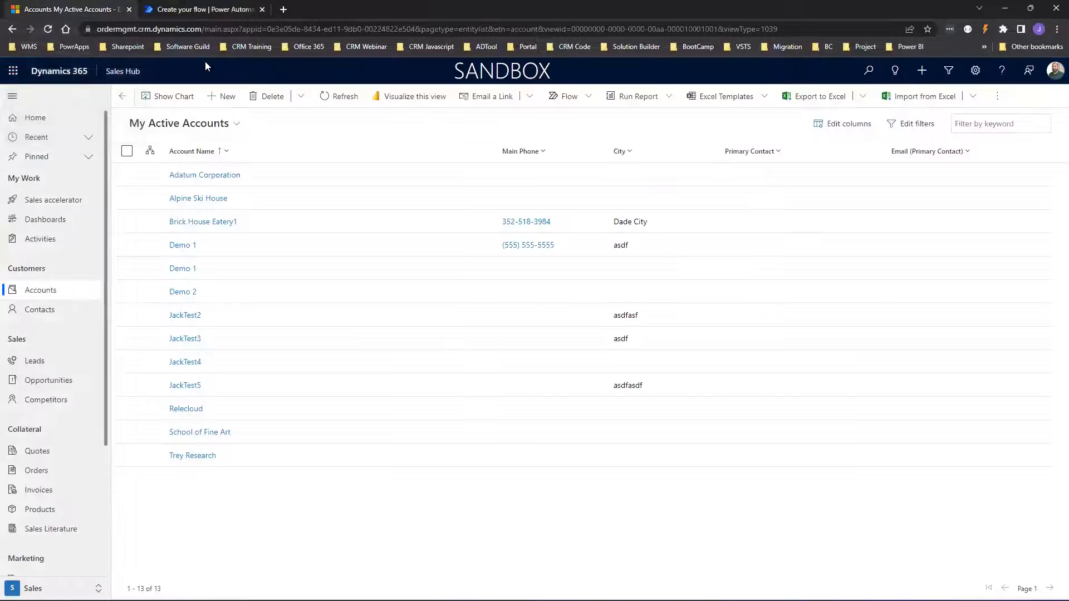
click(223, 96)
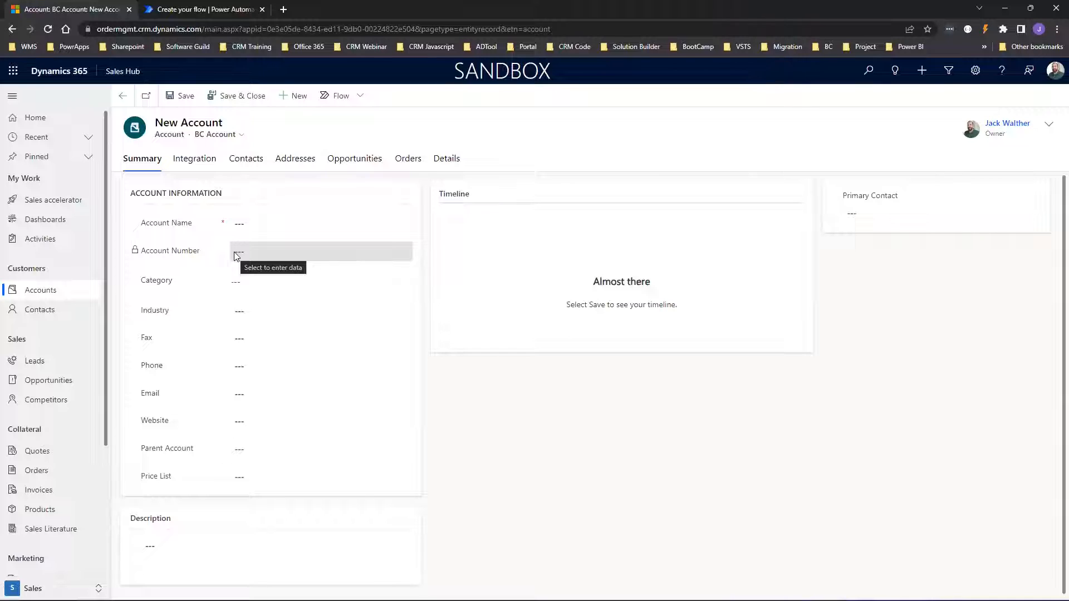
click(177, 11)
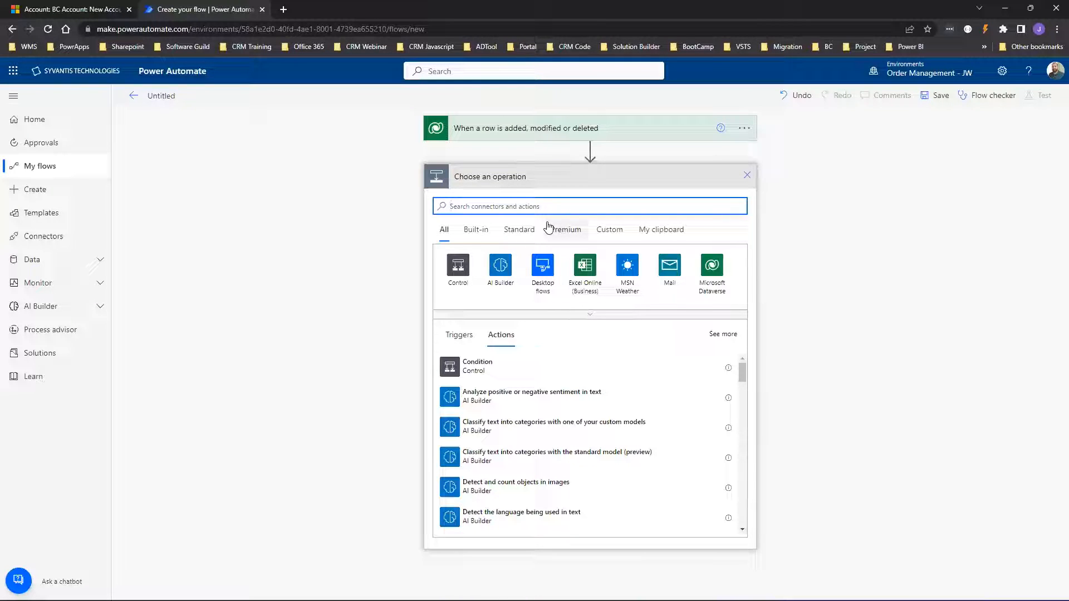
Search 'vari' and add an Initialize variable action after the trigger.
text(vari)
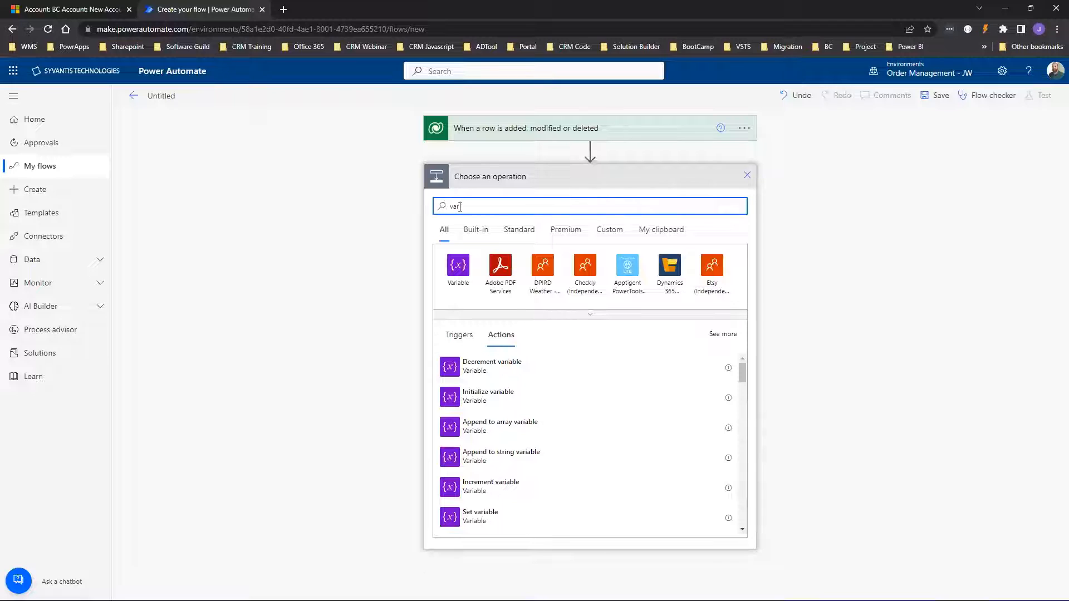
click(458, 270)
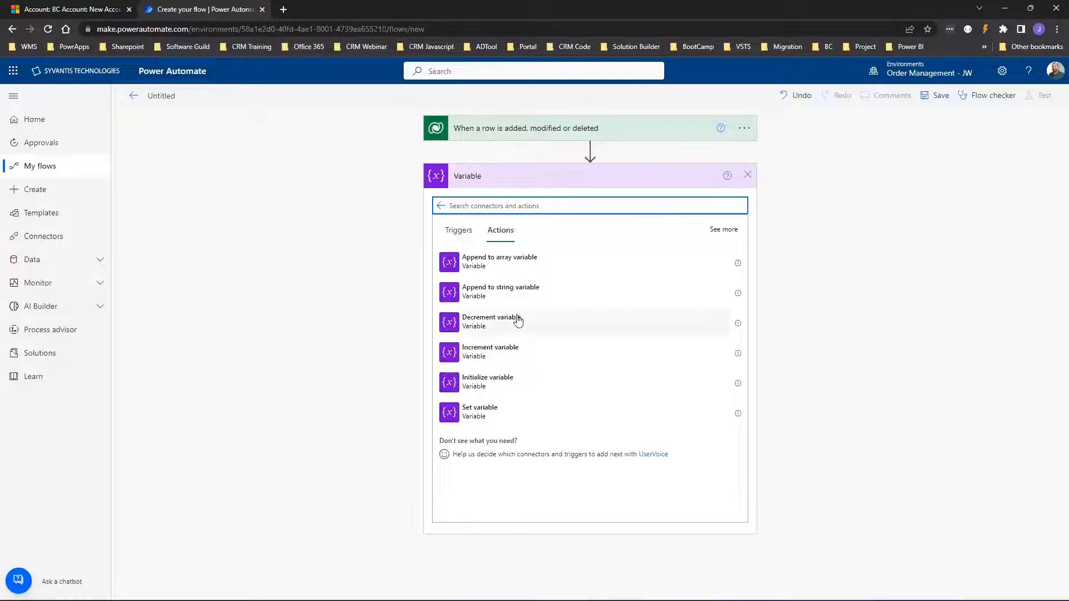
click(480, 383)
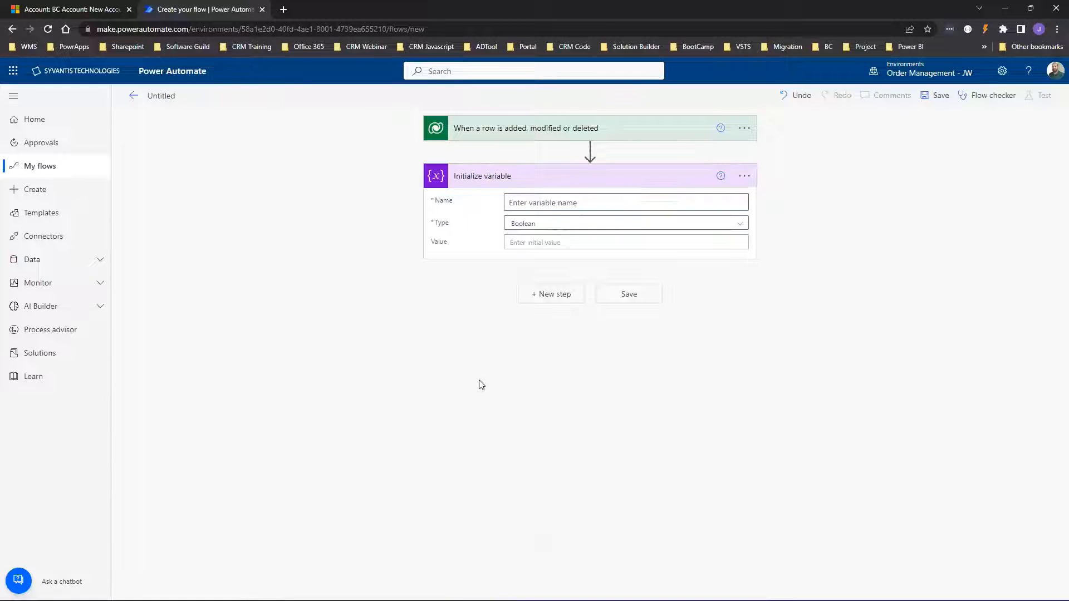
Name the variable 'Account Number', set its type to String, and select its Value field.
click(534, 202)
text(Account)
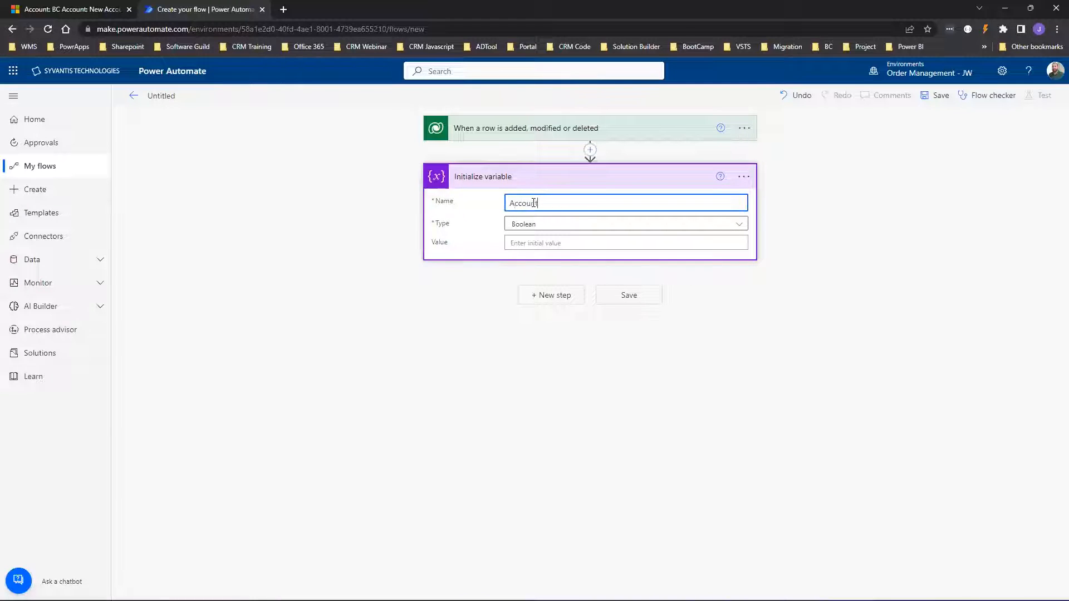
text( Number)
click(539, 224)
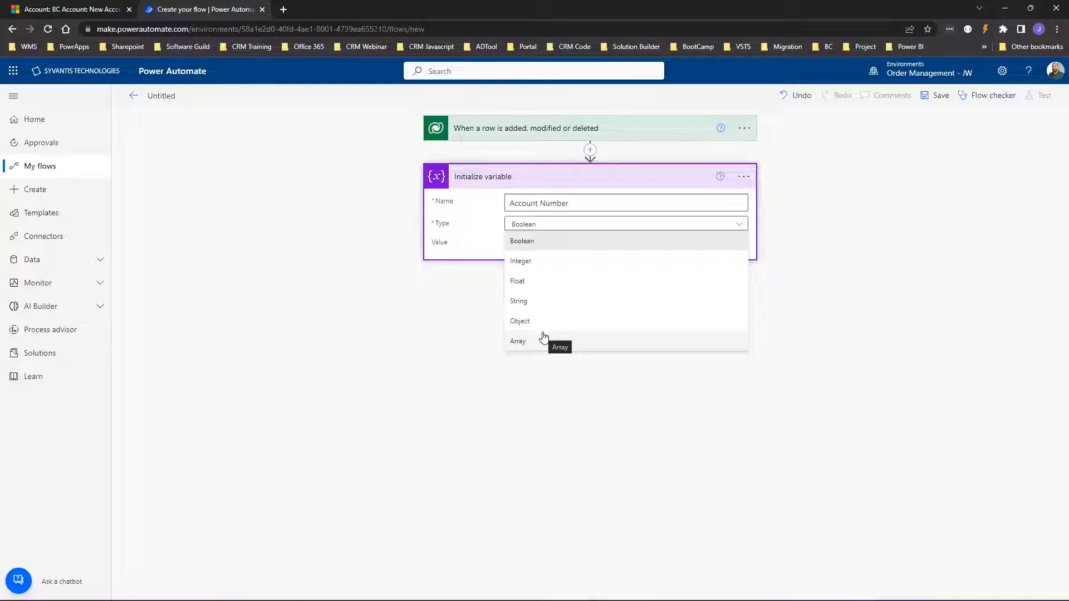
click(535, 305)
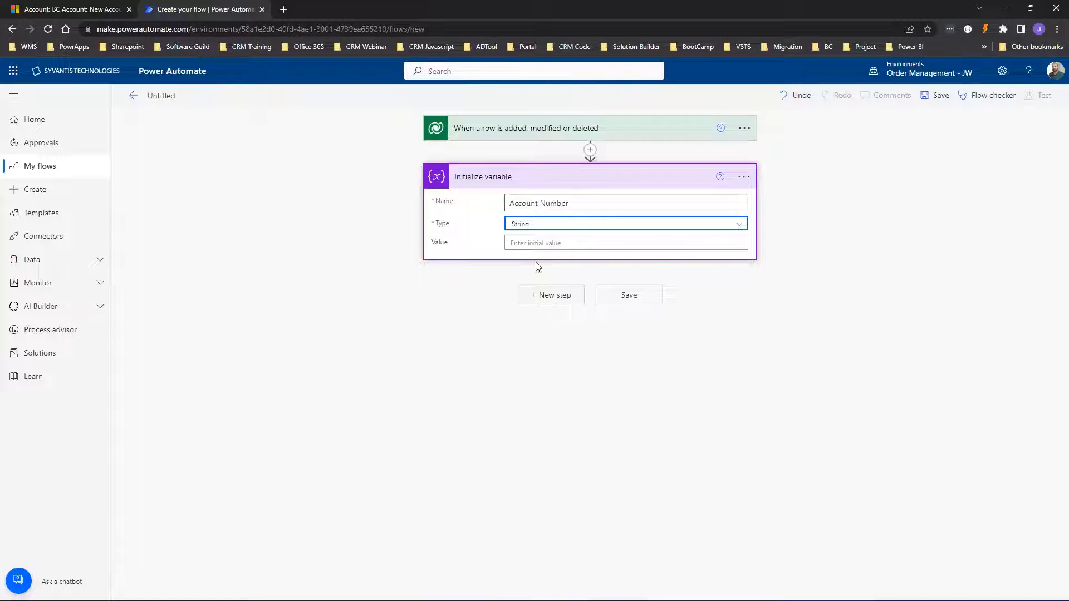
click(540, 242)
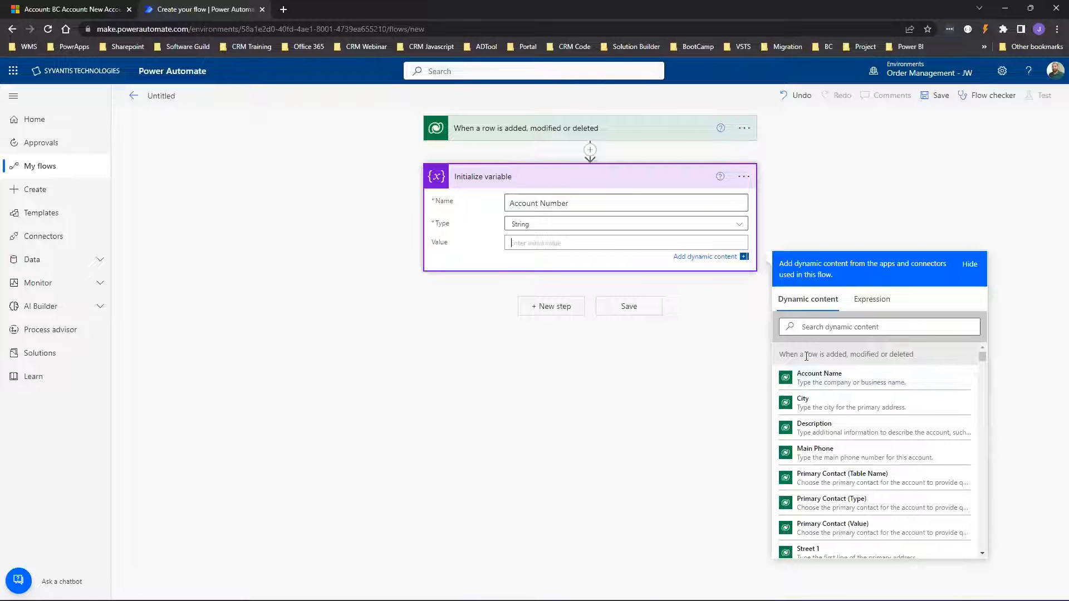
scroll(859, 419, down, 5)
scroll(859, 419, down, 6)
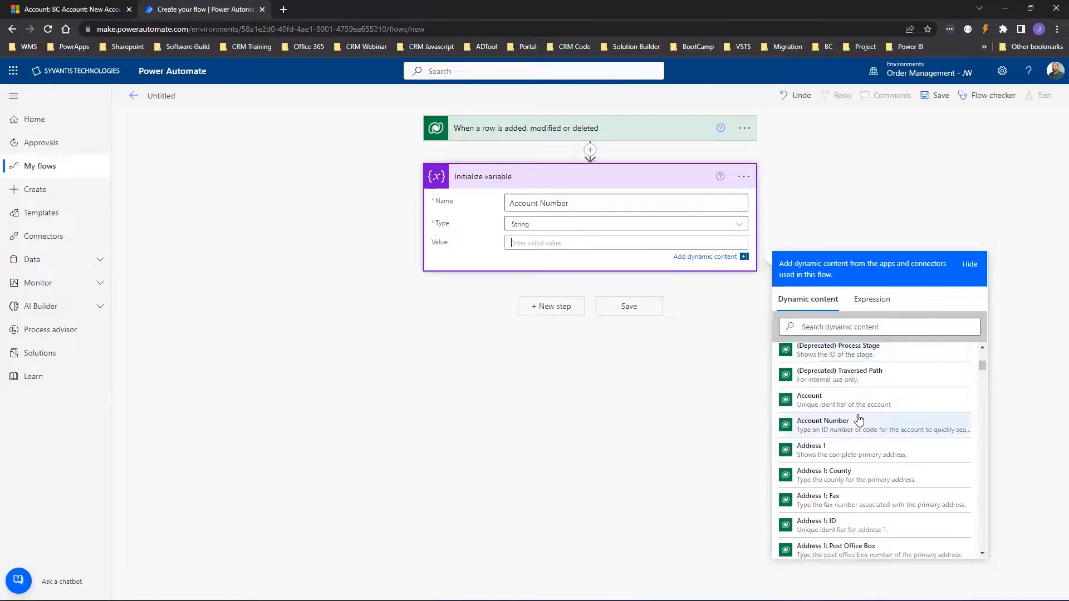
scroll(861, 440, up, 3)
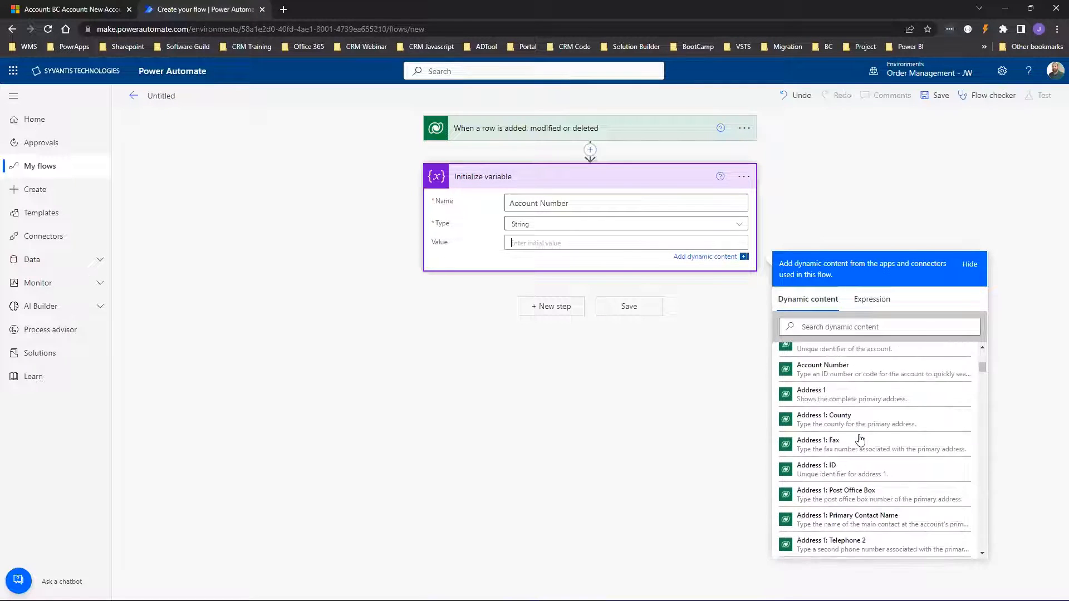
scroll(860, 439, up, 8)
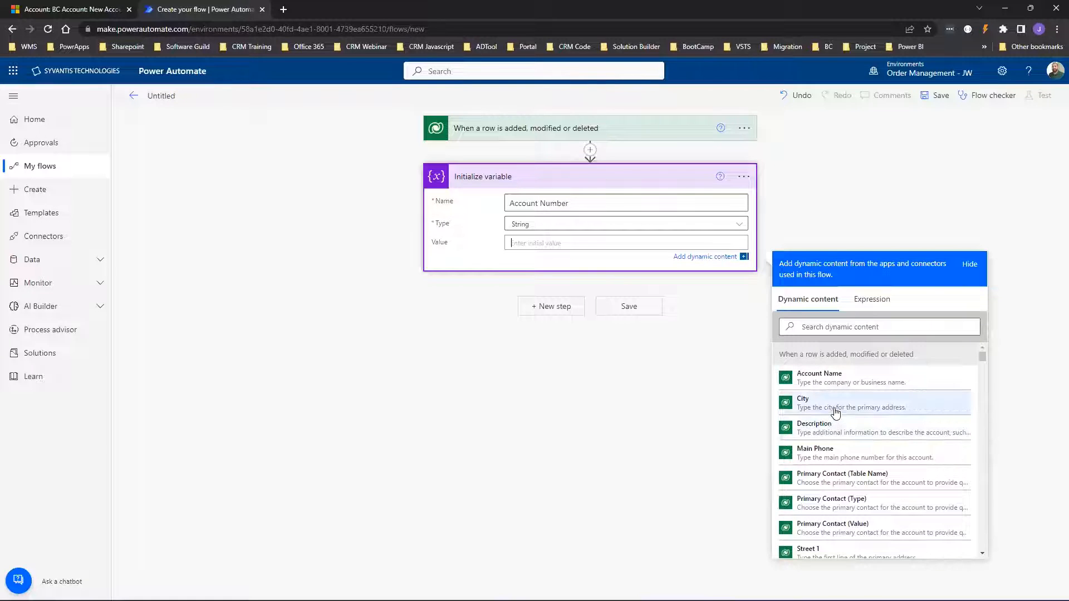
Write the expression rand(0,10000) as the variable's initial value.
click(873, 302)
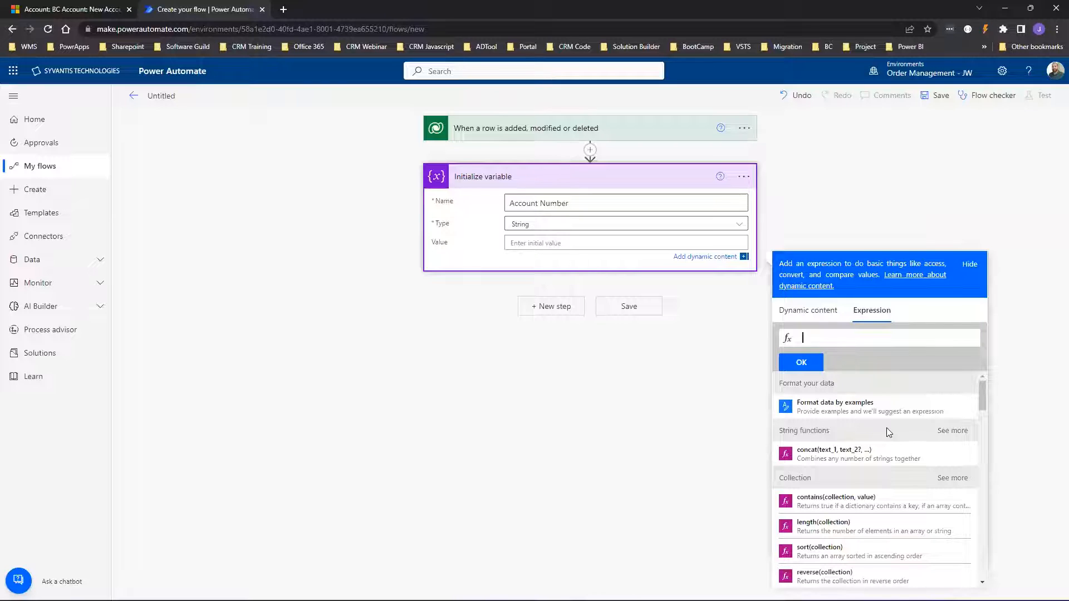
text(ran)
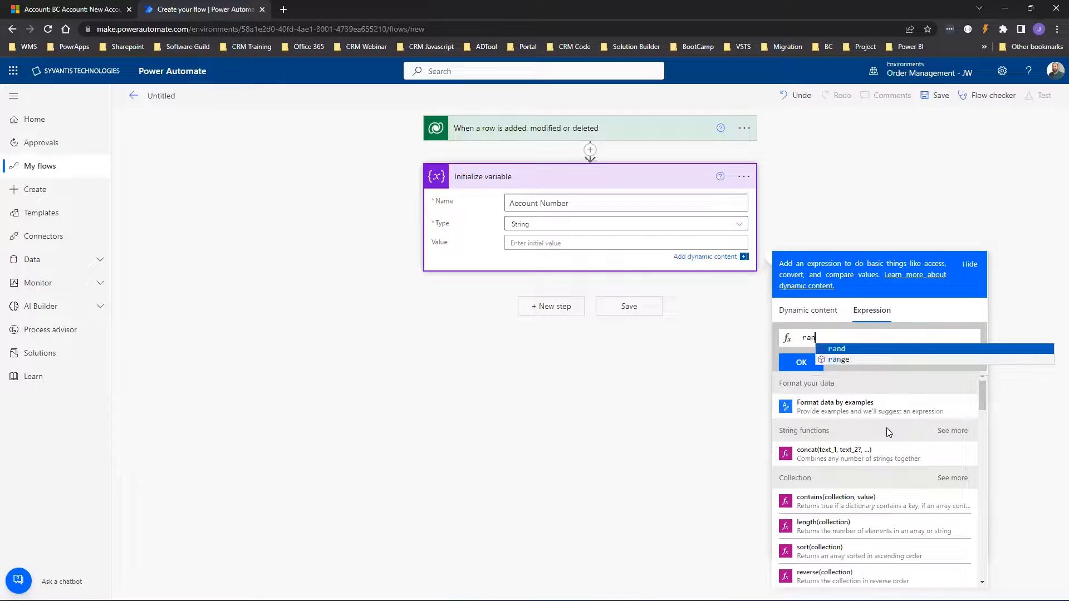
text(d)
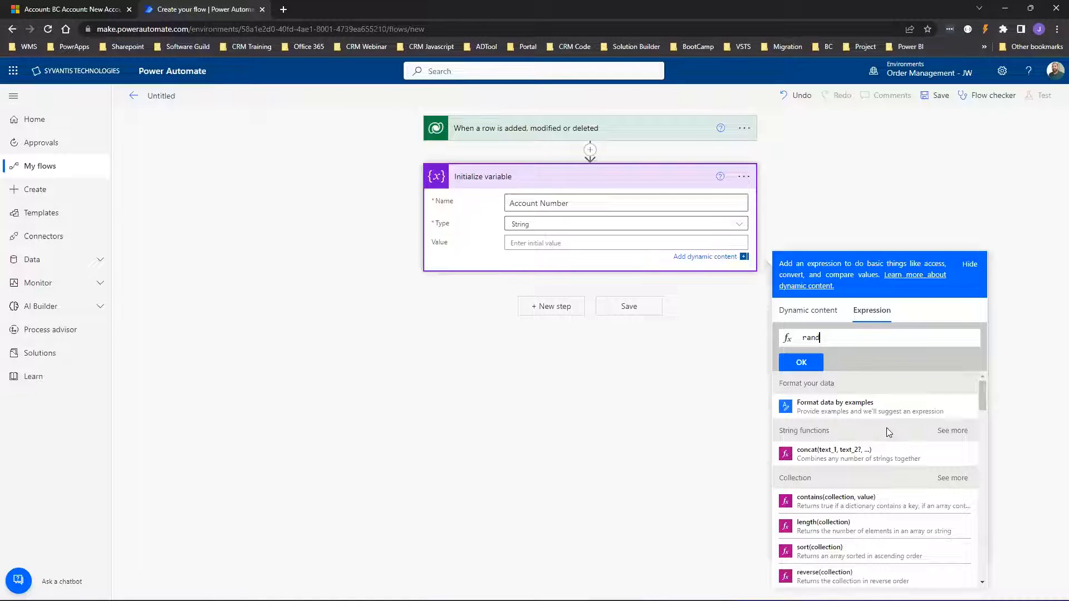
text(()
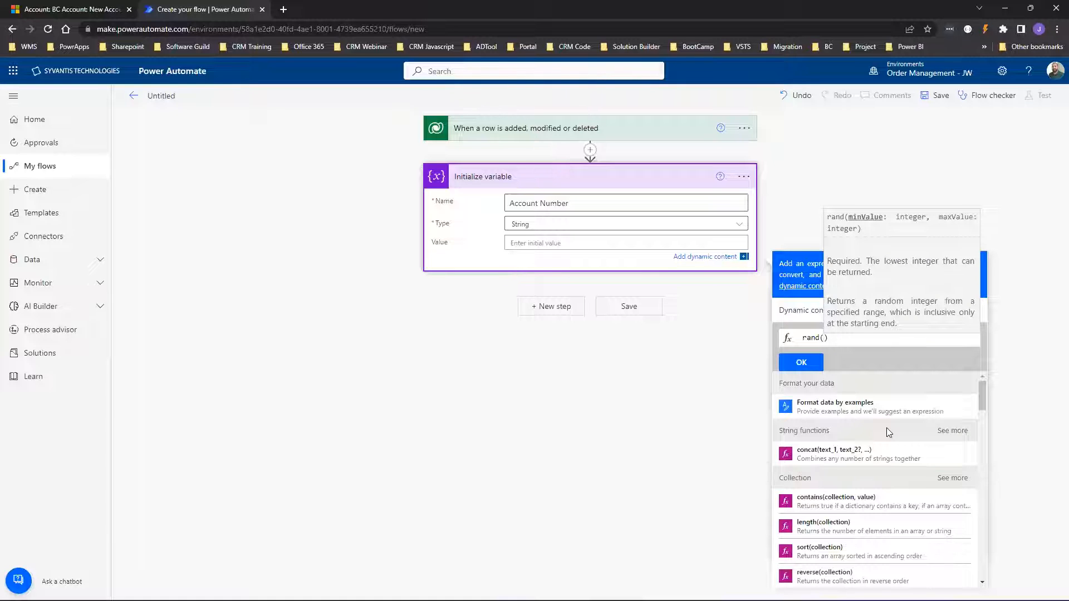
scroll(896, 501, down, 2)
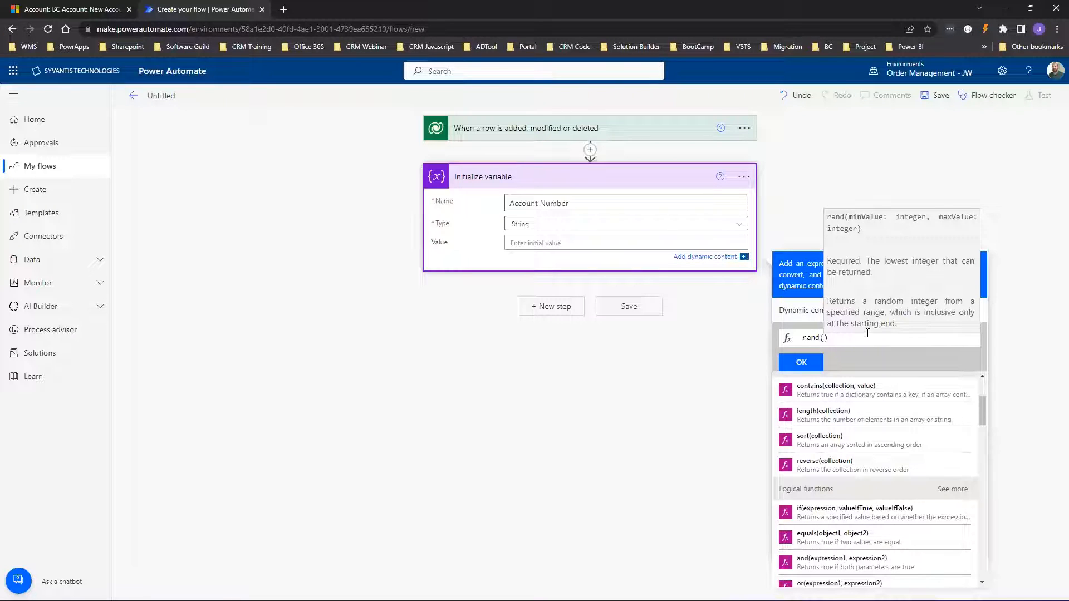
text(0)
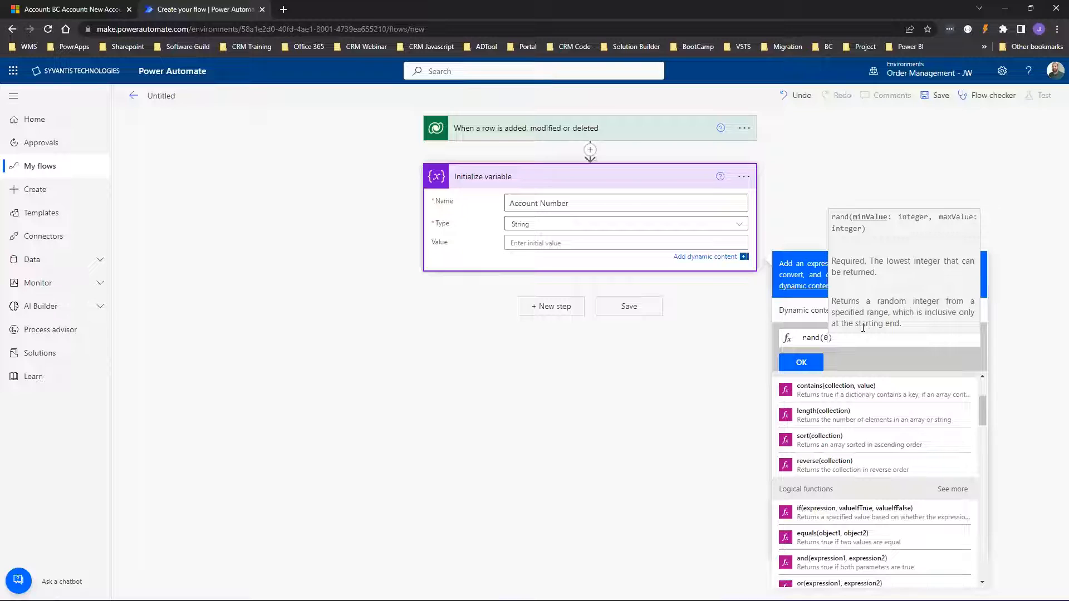
text(,10000)
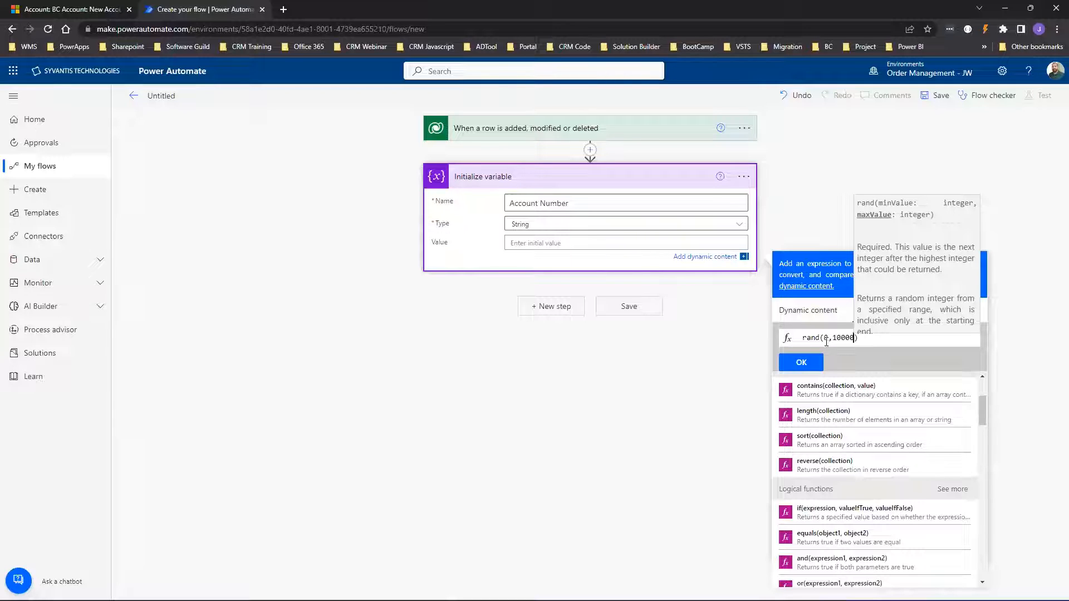
Insert the rand expression as the value and add a new step below the variable.
click(801, 363)
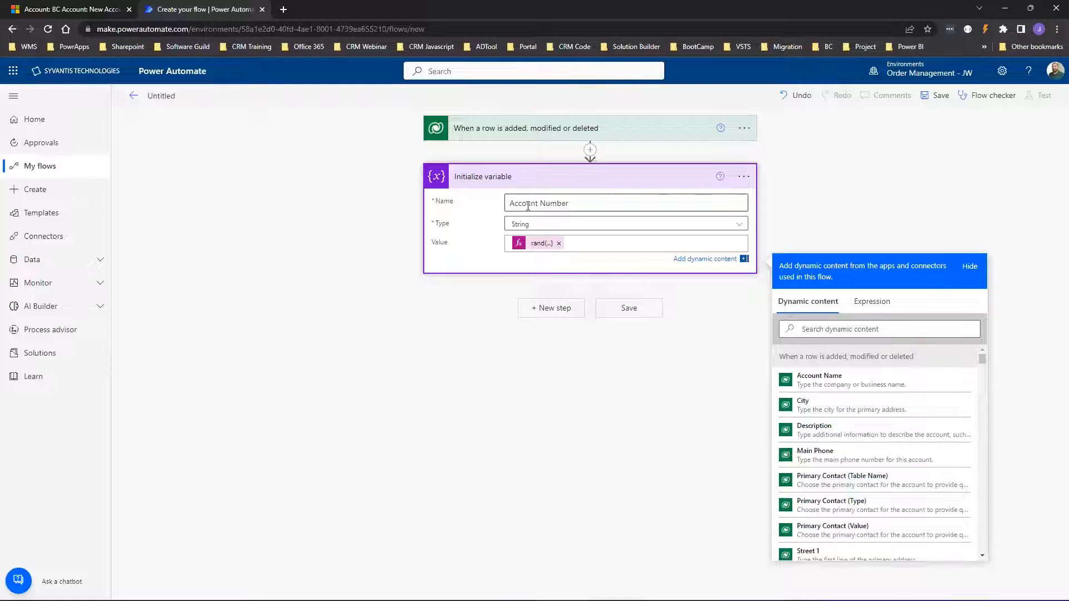
click(554, 309)
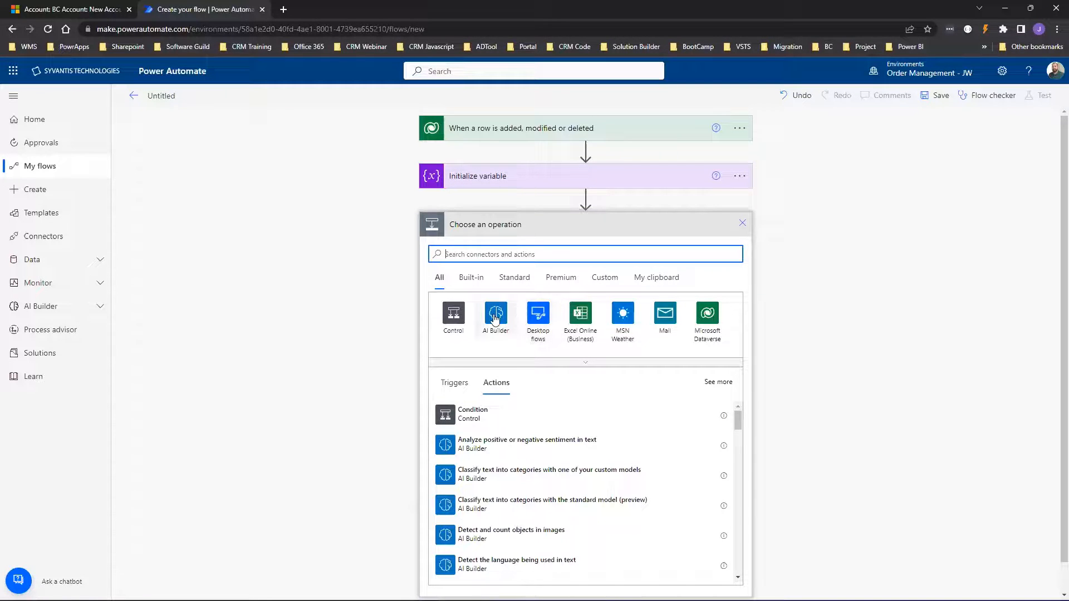
click(43, 16)
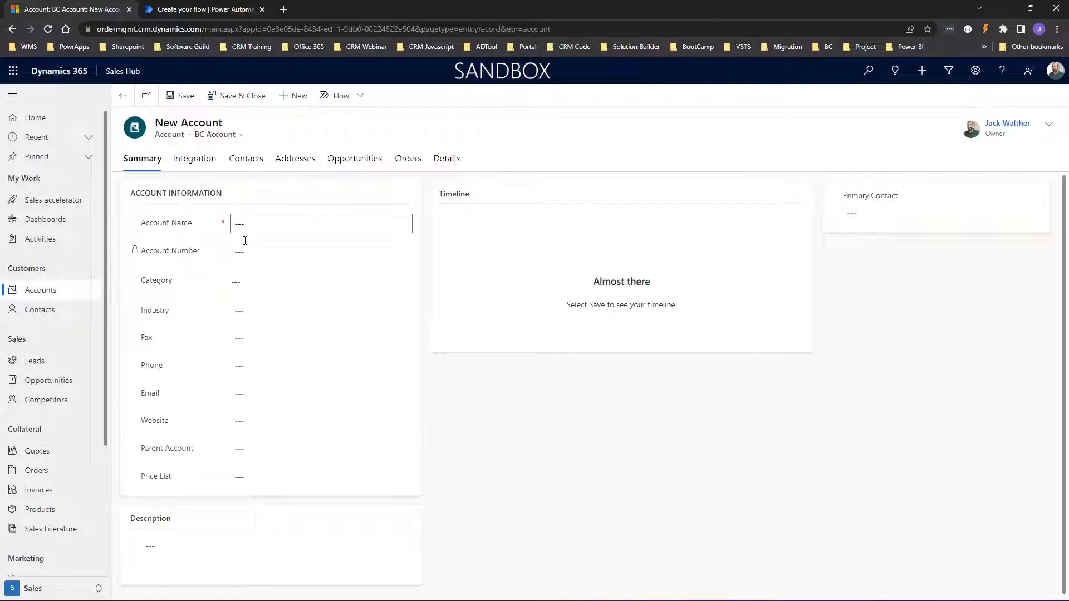
click(215, 12)
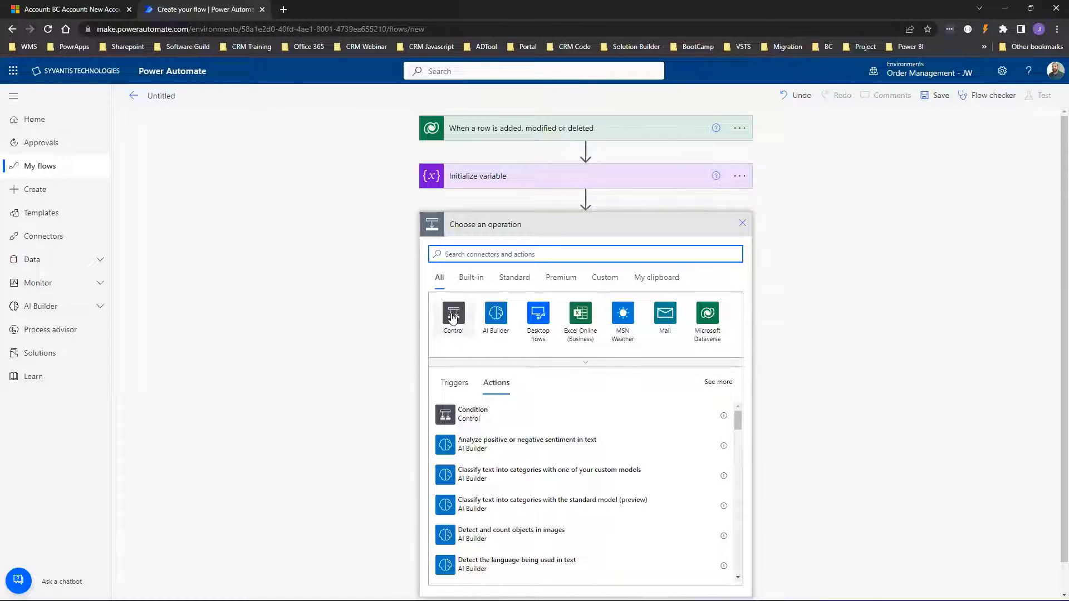
Add a Condition step using the account's Account Number as the left-hand value.
click(444, 416)
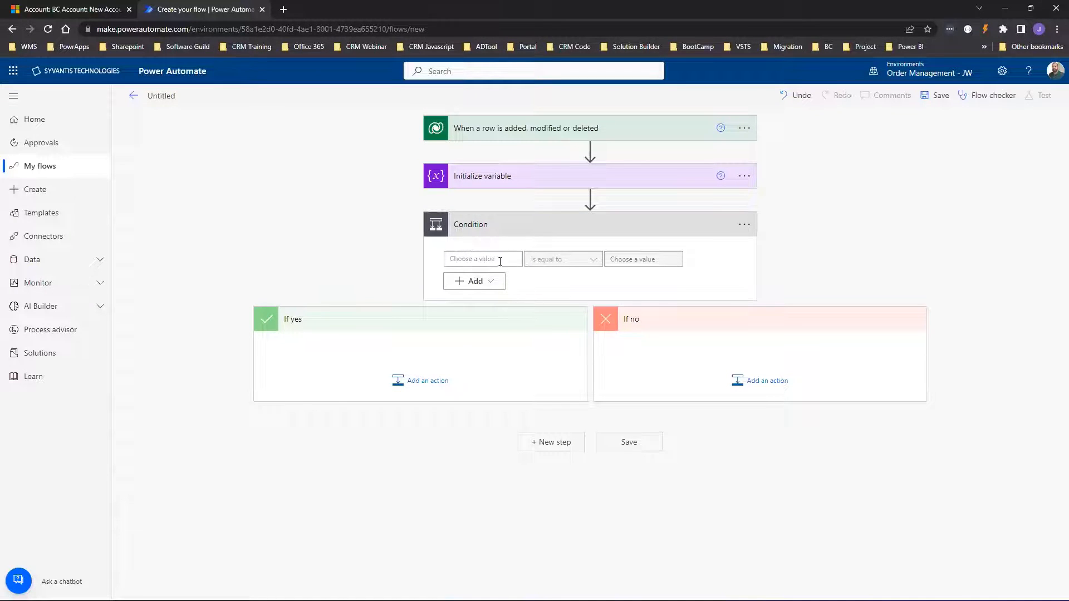
click(471, 257)
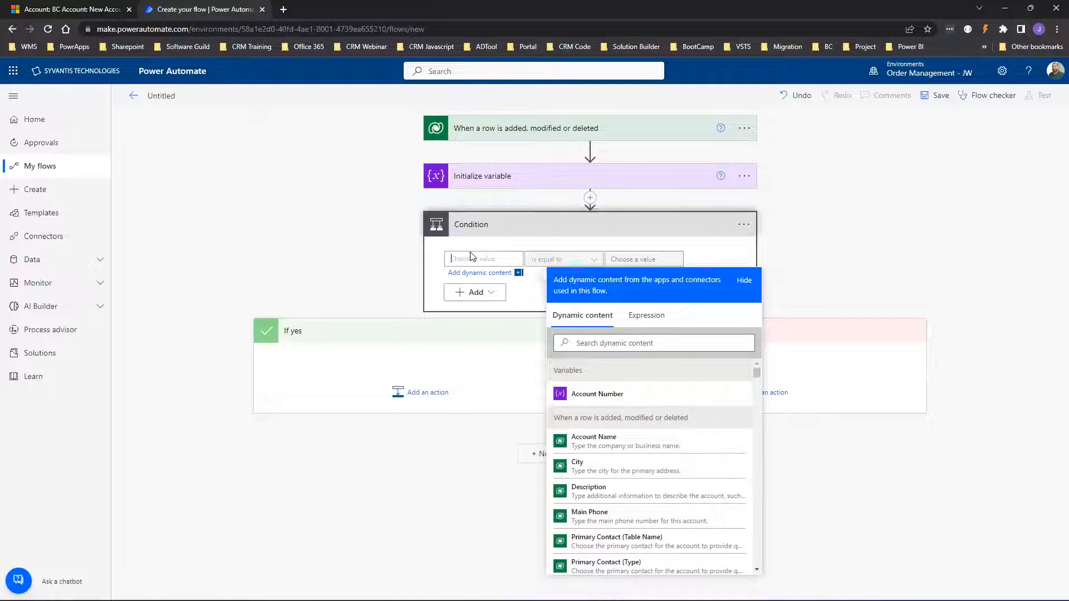
click(608, 342)
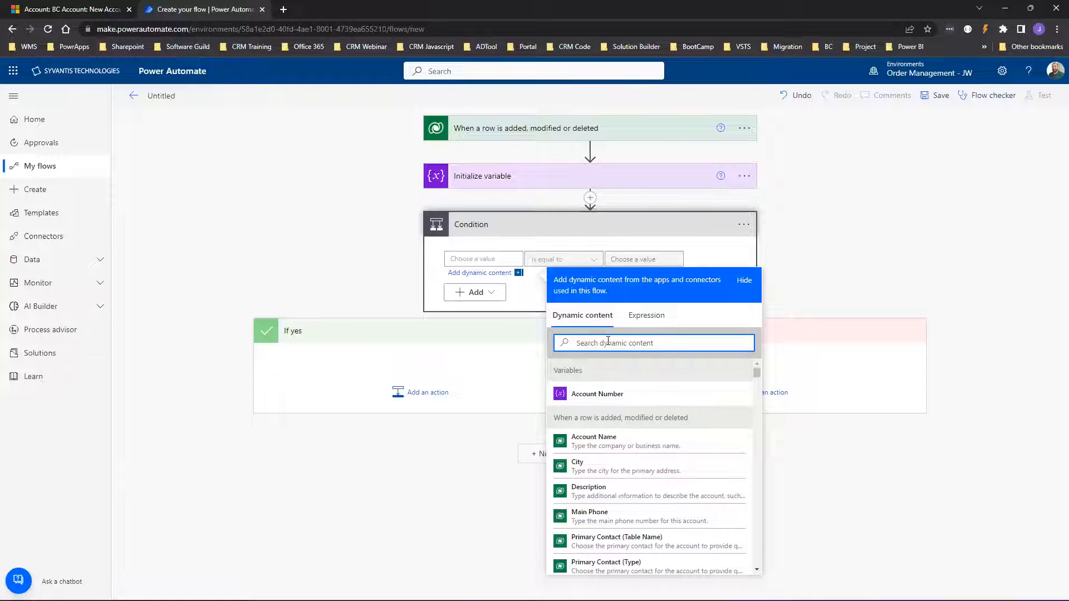
text(accc)
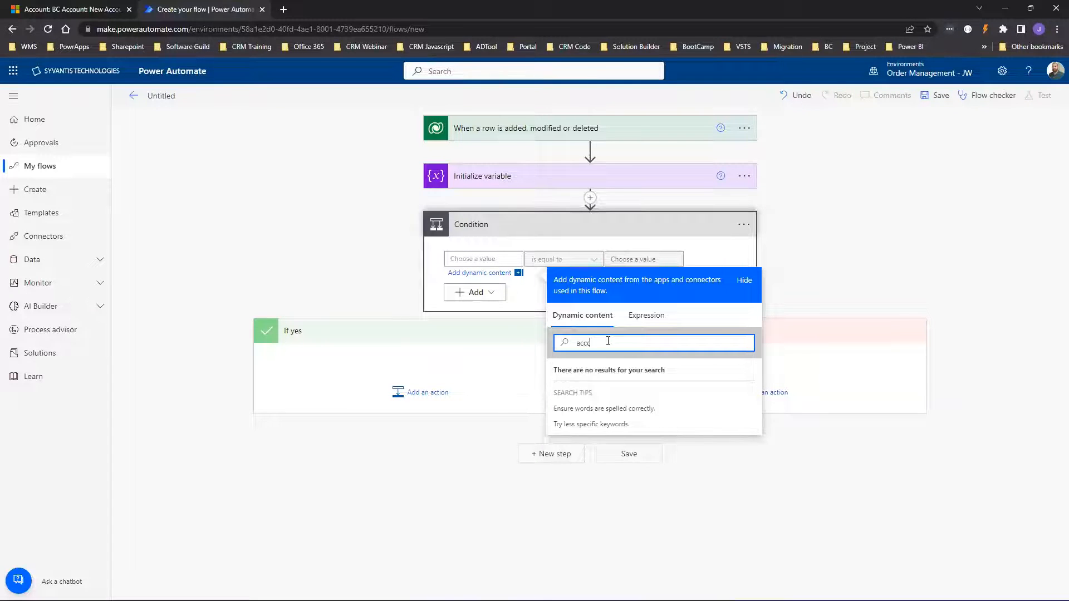
key(BackSpace)
text(ount)
key(BackSpace)
key(BackSpace)
key(BackSpace)
key(BackSpace)
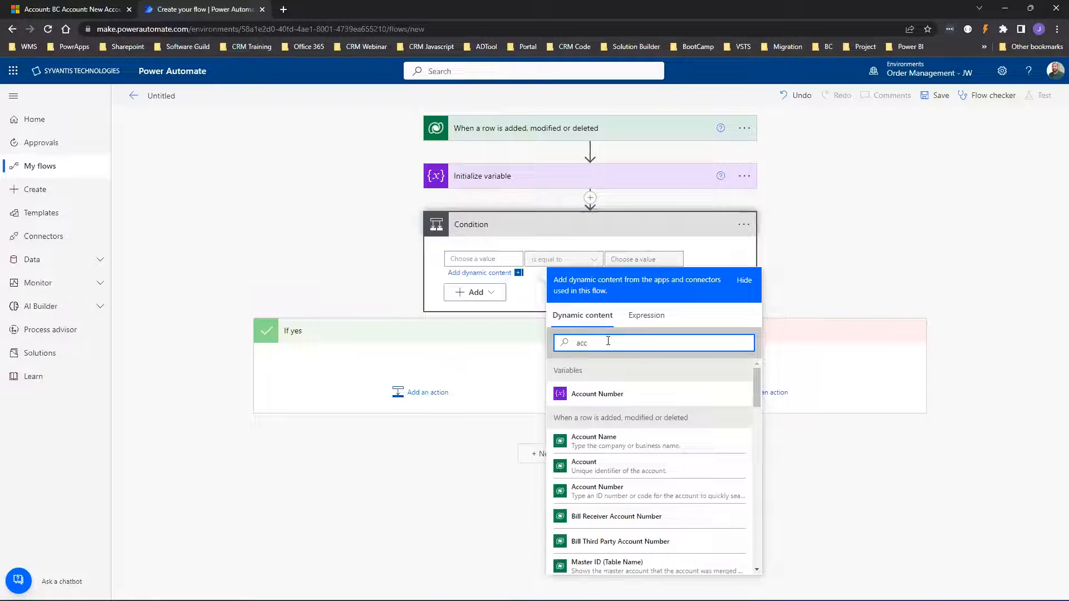
text(ount nu)
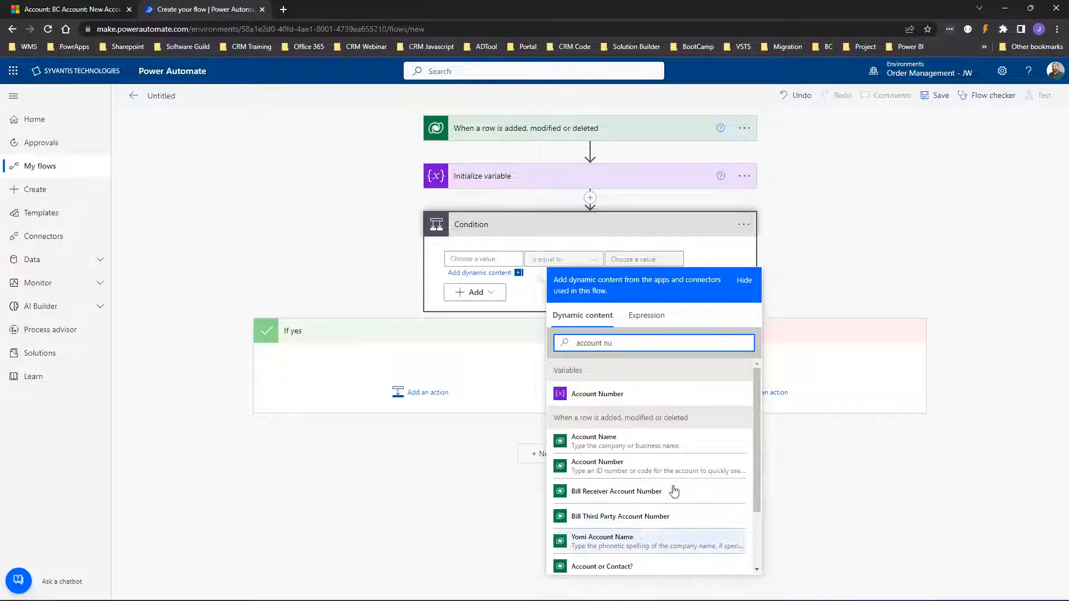
click(608, 443)
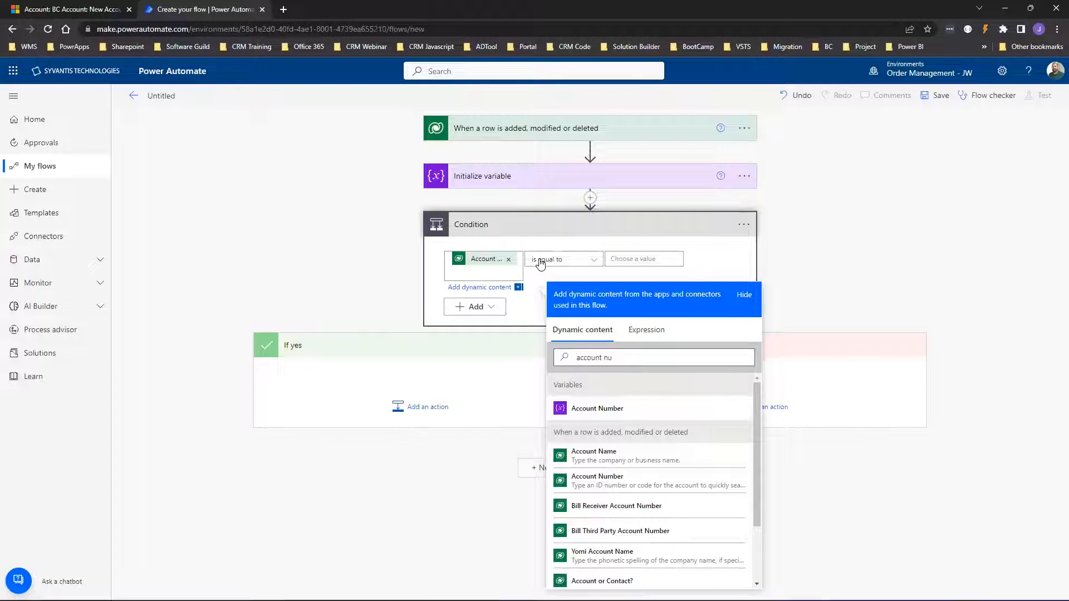
Set the comparison value to the expression null, checking Account Number is equal to null.
click(650, 259)
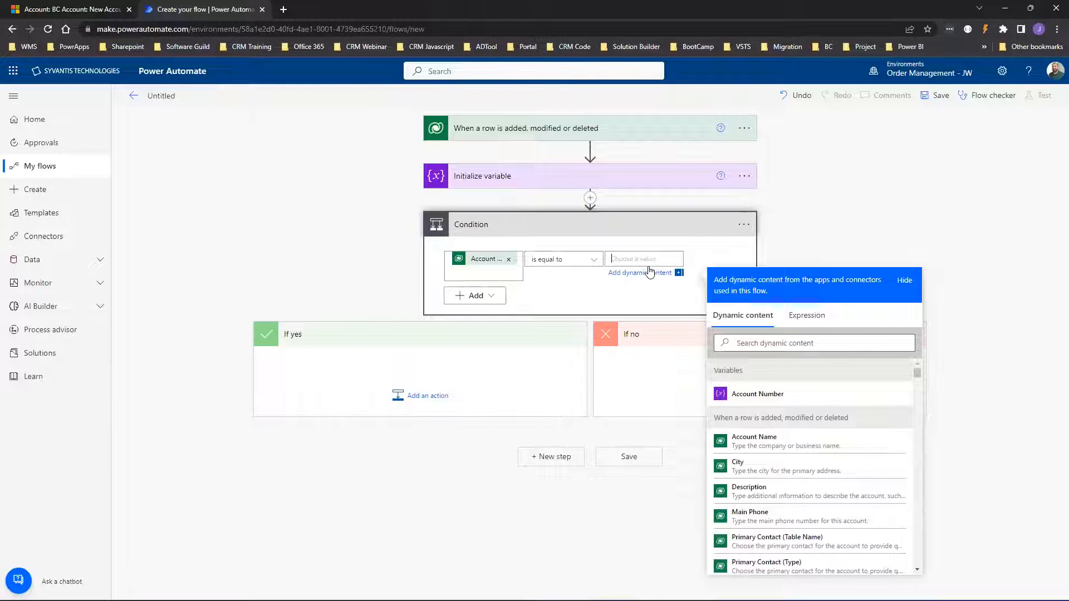
click(802, 321)
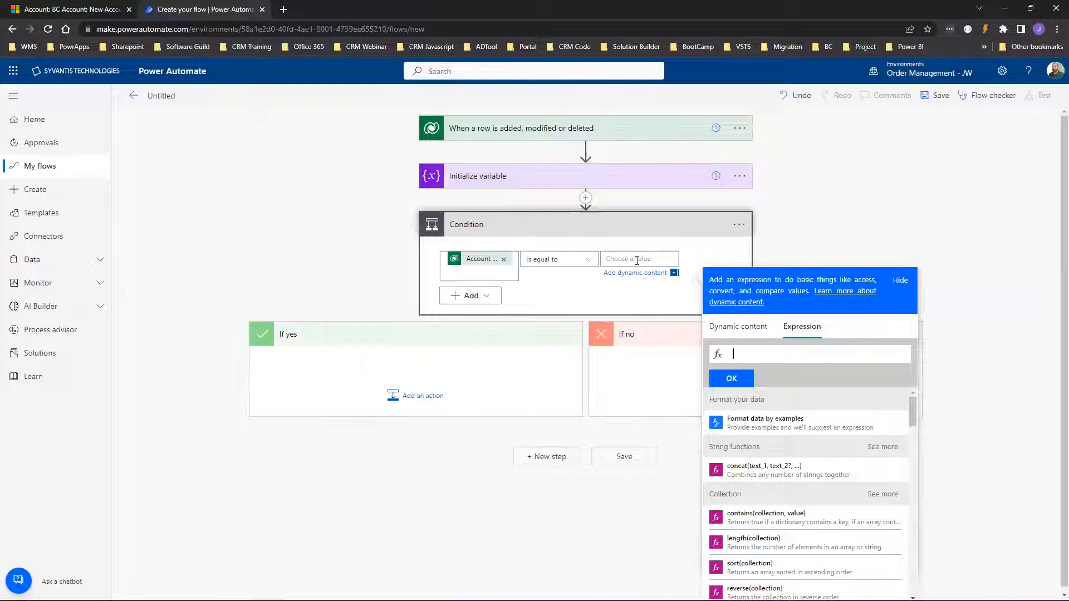
text(null)
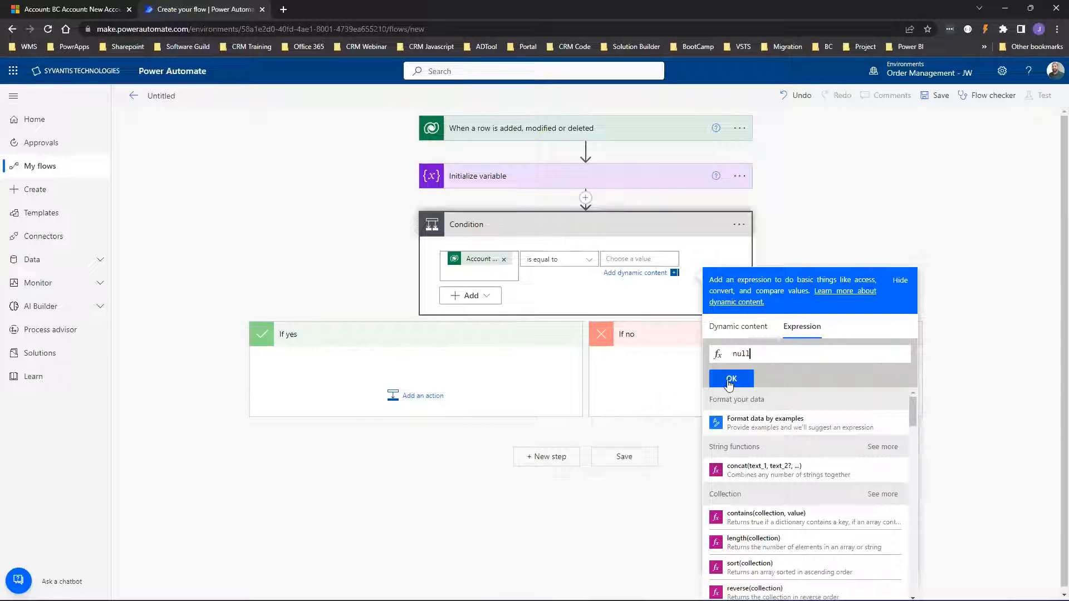
click(731, 378)
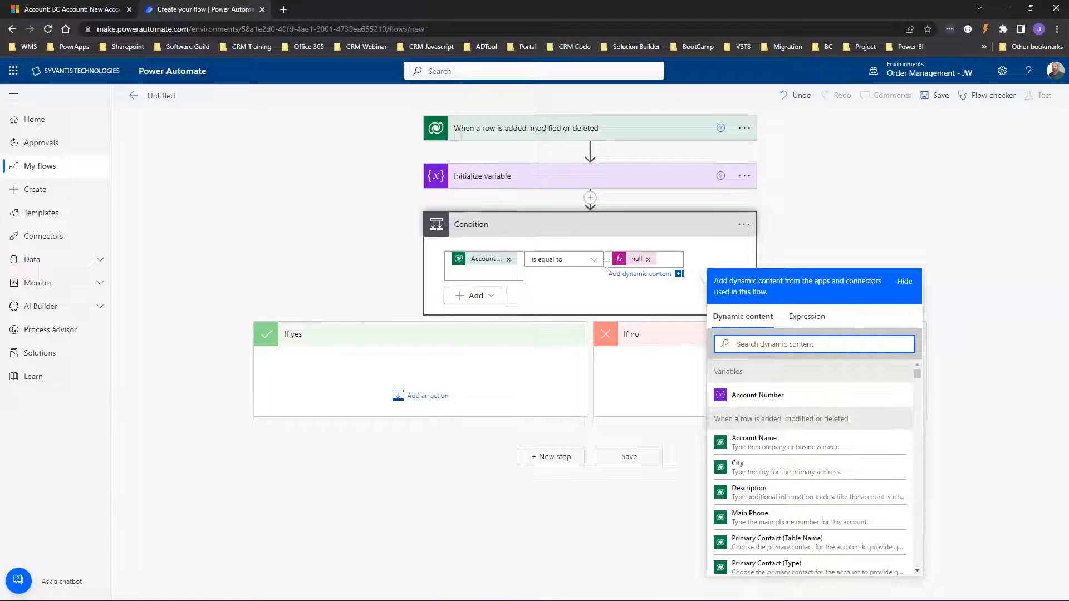
Add a Dataverse Update a row action on the Accounts table to the If yes branch.
click(392, 365)
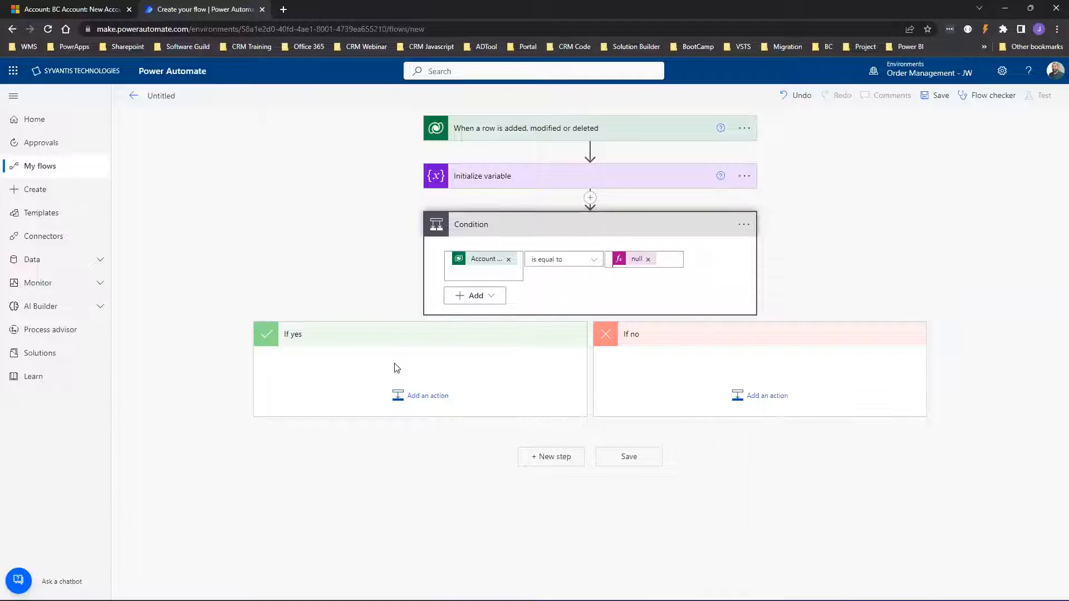
click(411, 401)
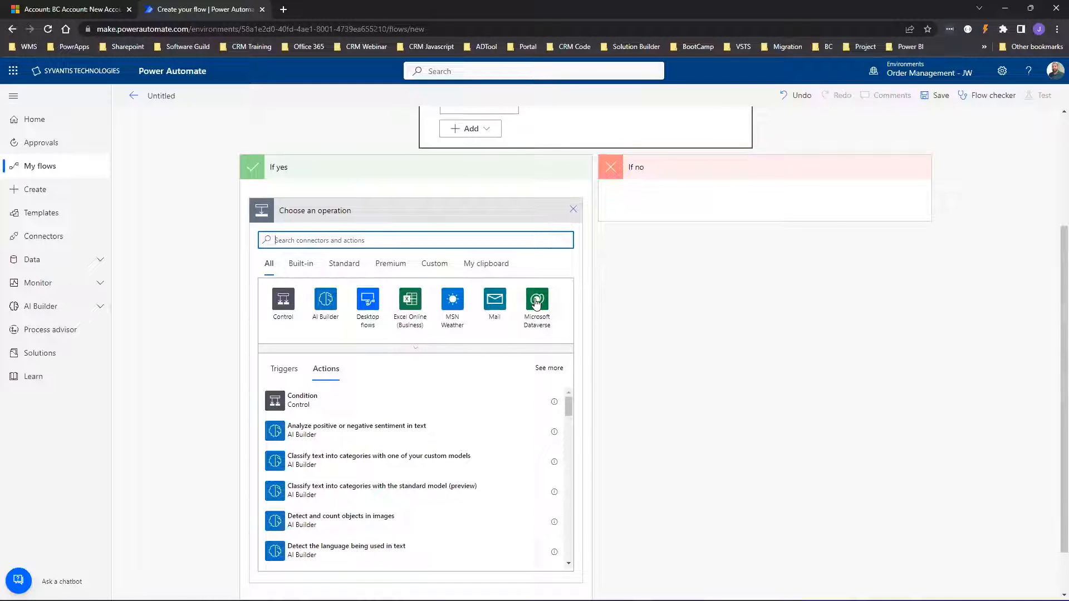
click(535, 303)
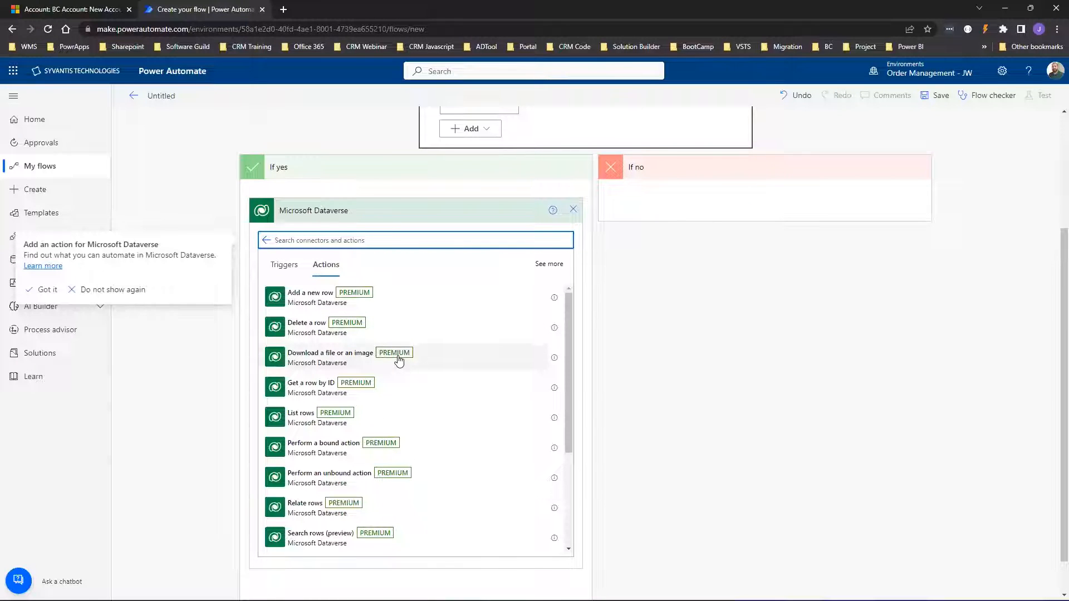
scroll(392, 362, down, 3)
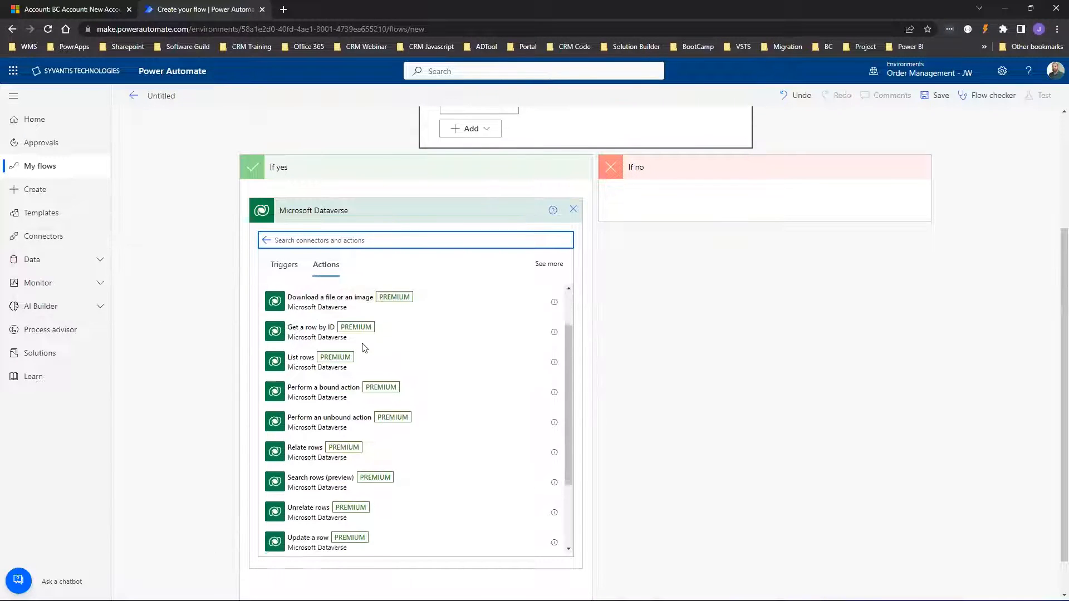
click(301, 439)
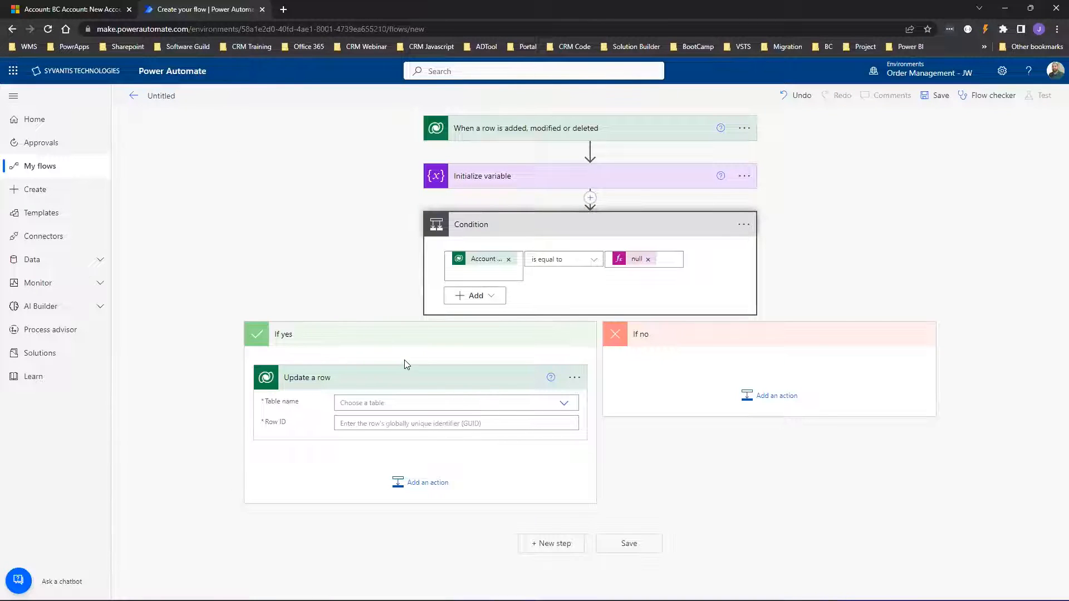
click(373, 404)
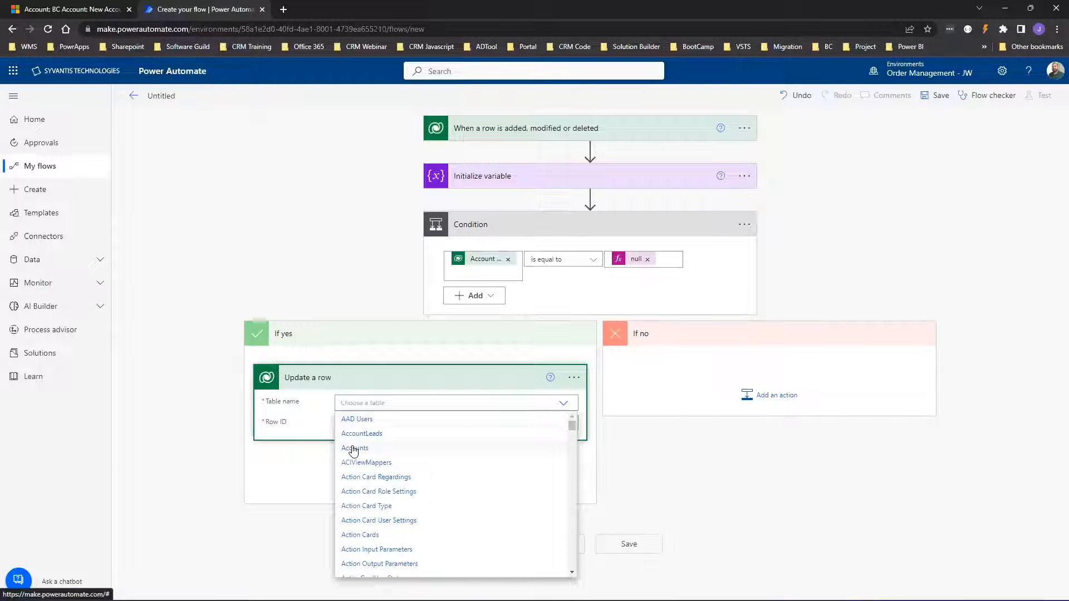
click(354, 447)
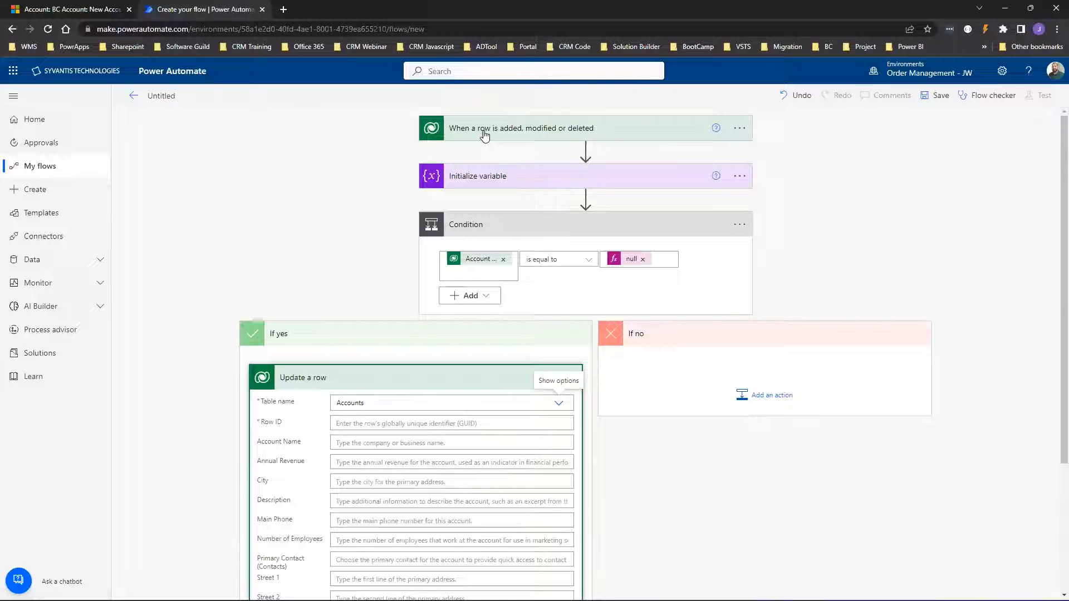
Set the Update a row Row ID to the trigger's Account token, found by searching 'account'.
click(343, 423)
scroll(941, 462, down, 1)
scroll(941, 462, down, 1)
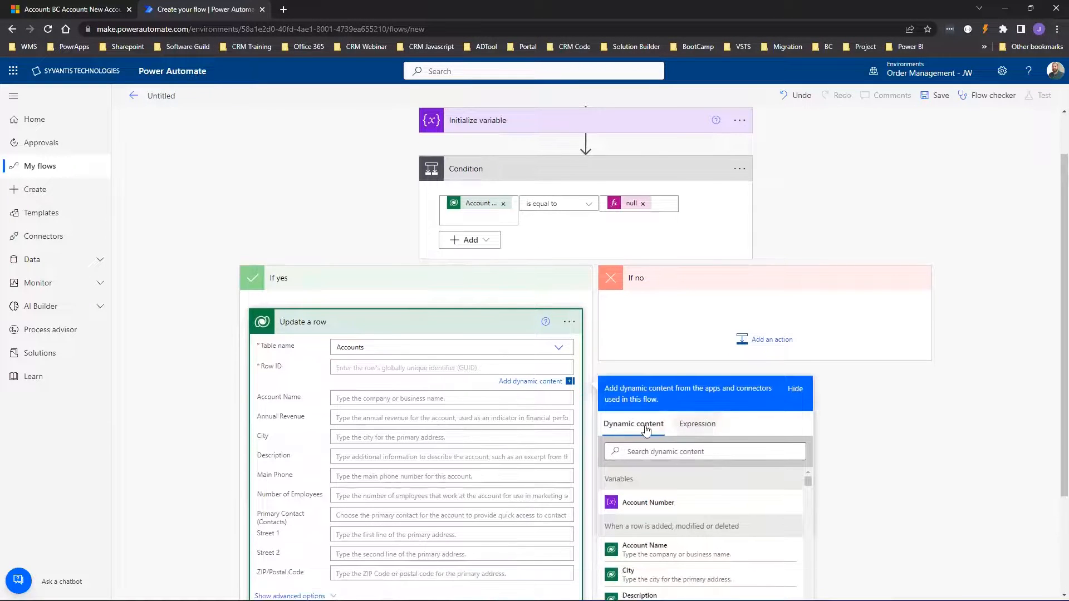
click(647, 453)
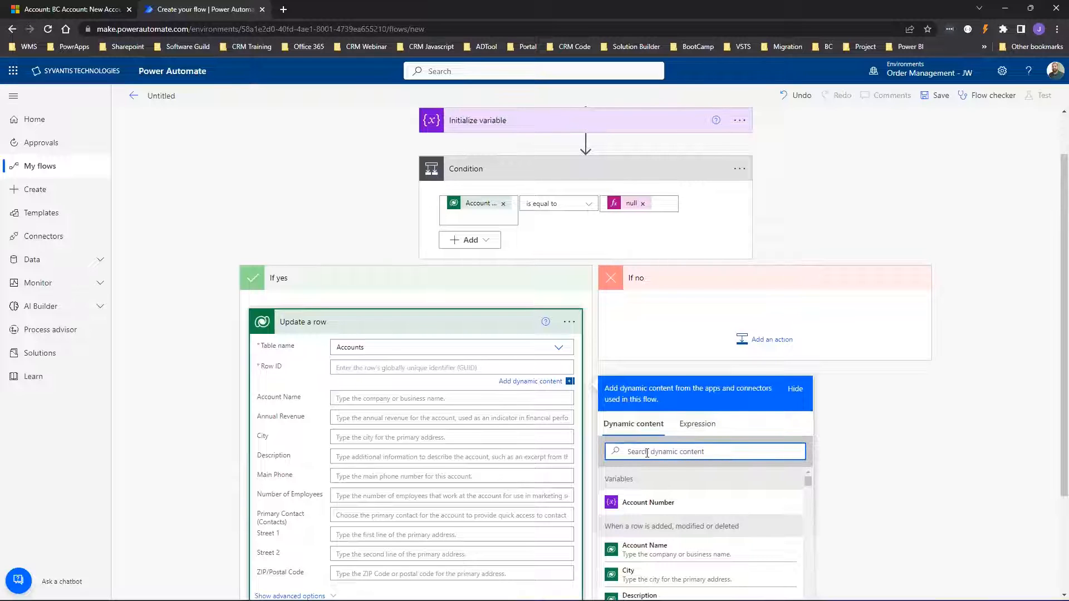
text(account)
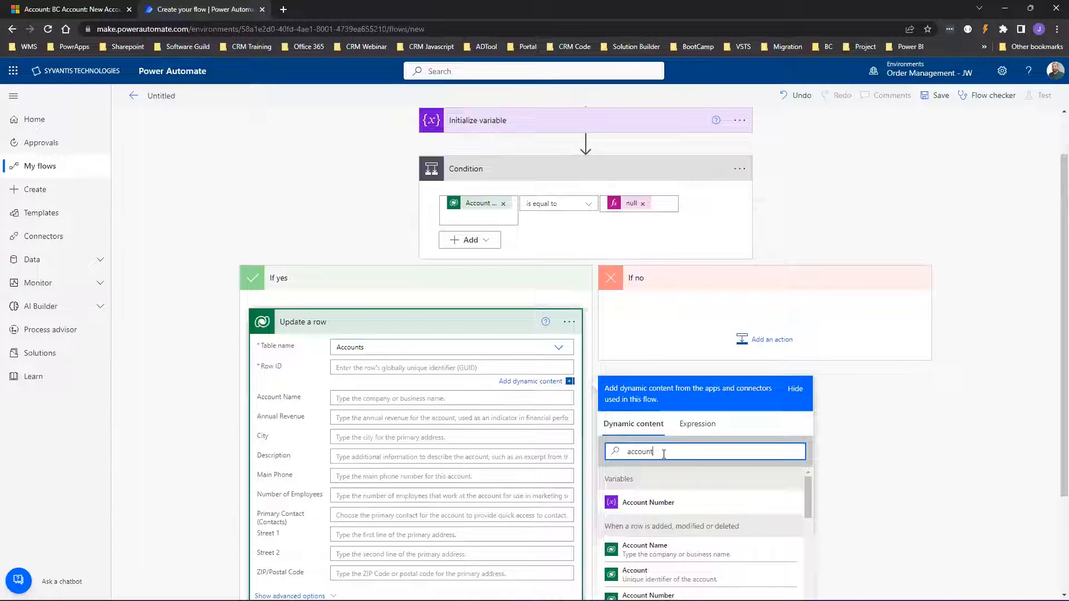
scroll(668, 454, down, 1)
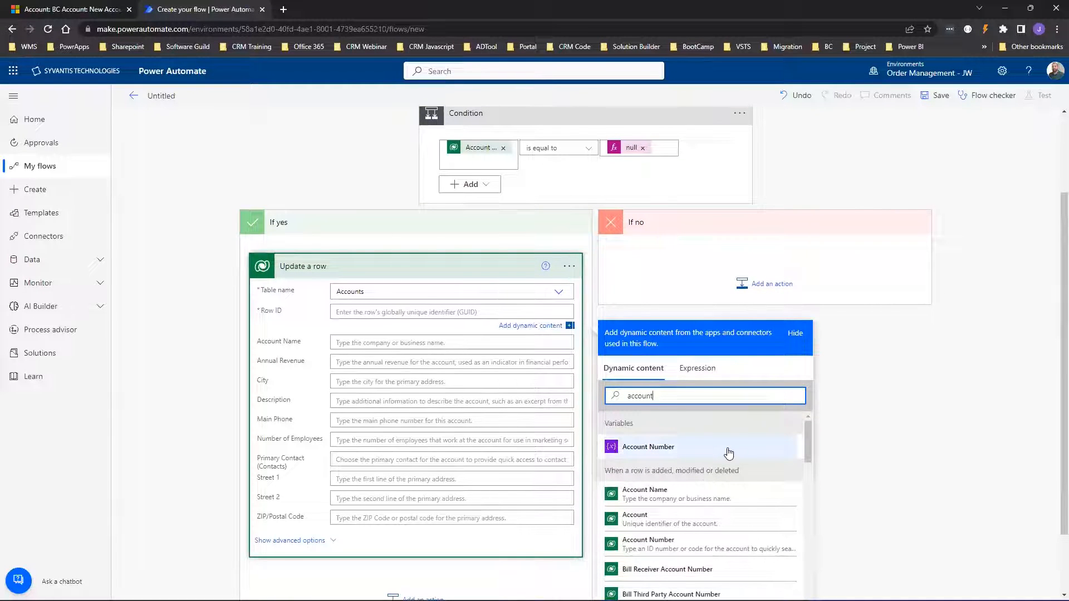
scroll(551, 184, up, 3)
scroll(771, 273, down, 4)
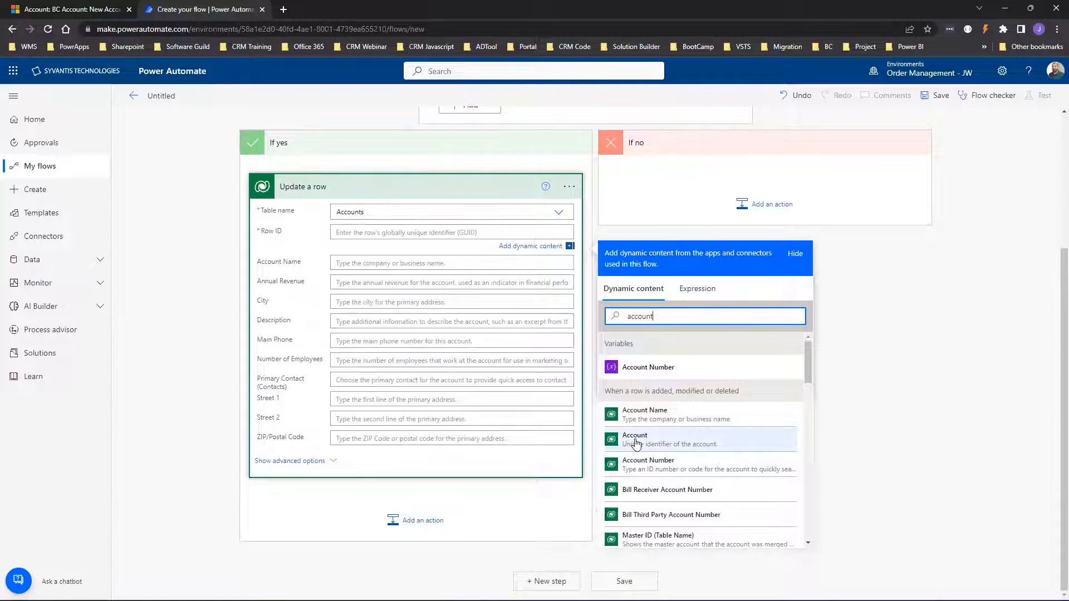
click(676, 442)
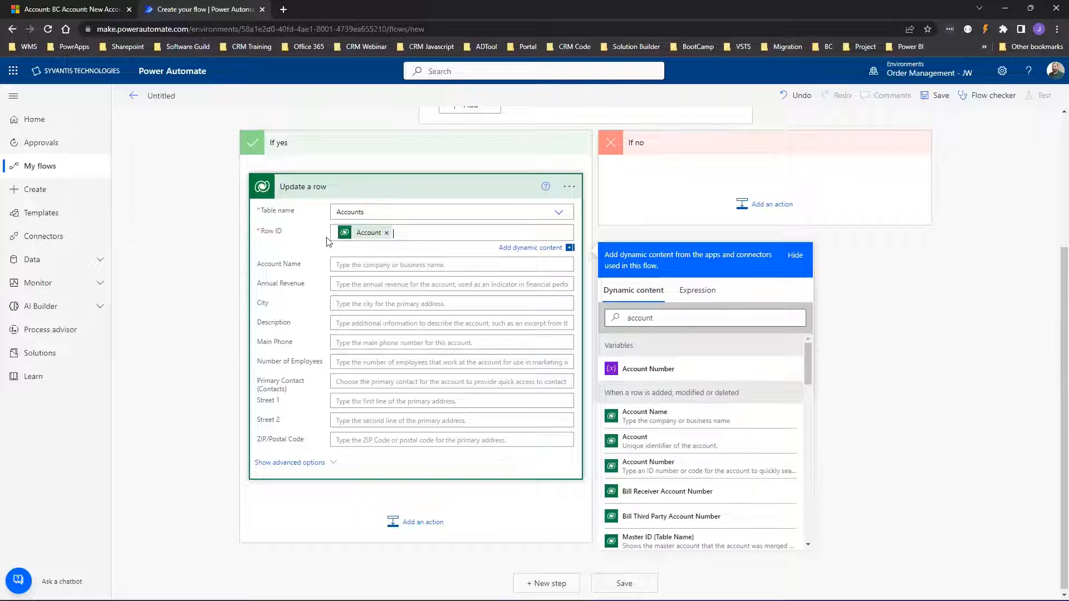
Show the advanced options to reveal the remaining Update a row fields.
scroll(328, 241, up, 3)
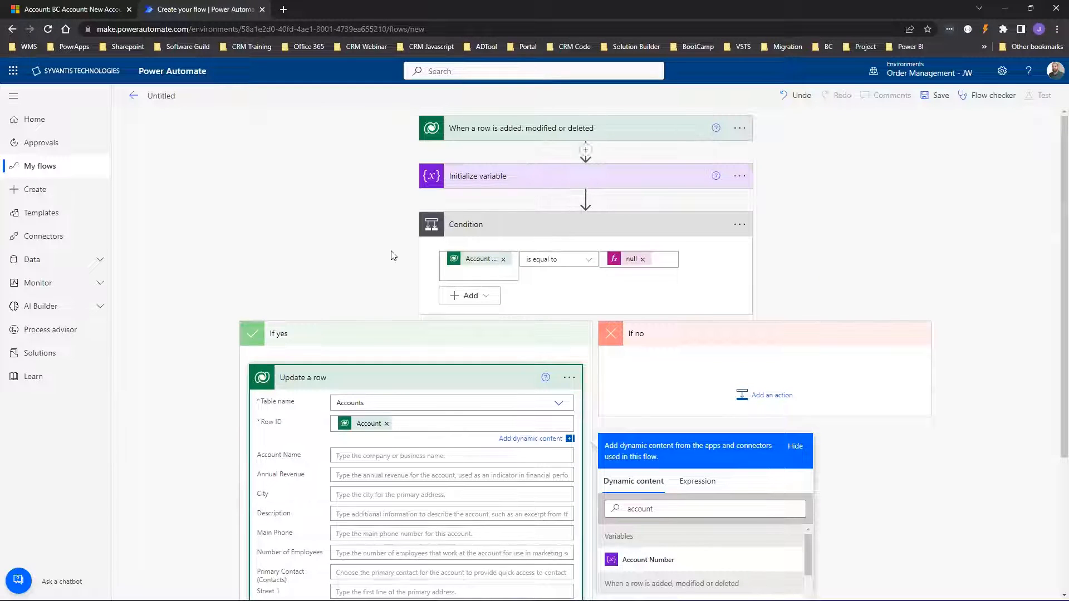
scroll(340, 395, down, 3)
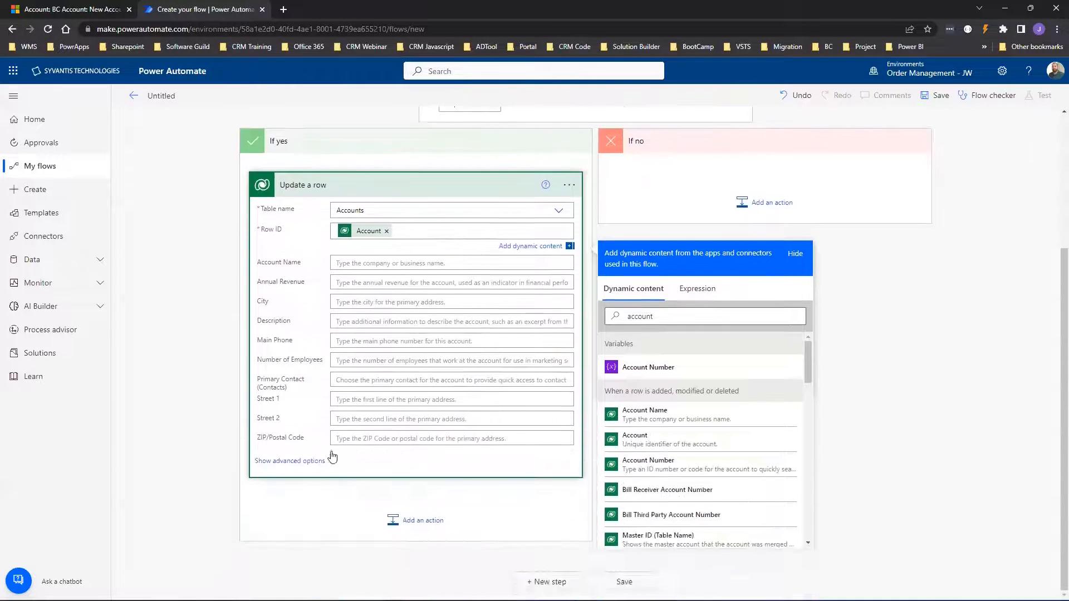
click(308, 464)
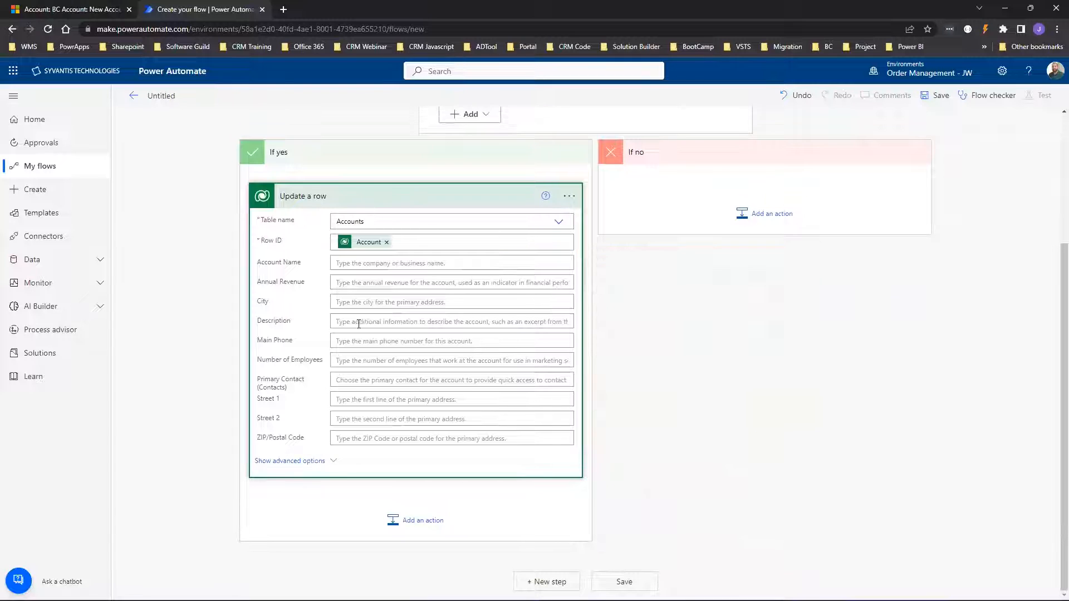
click(326, 462)
scroll(351, 323, down, 6)
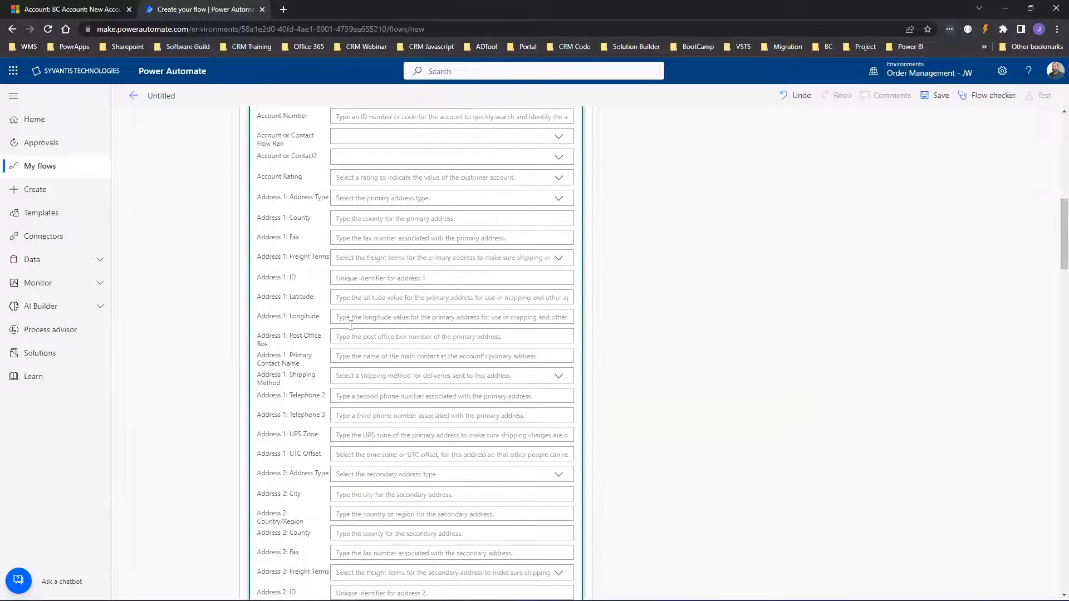
scroll(410, 273, up, 10)
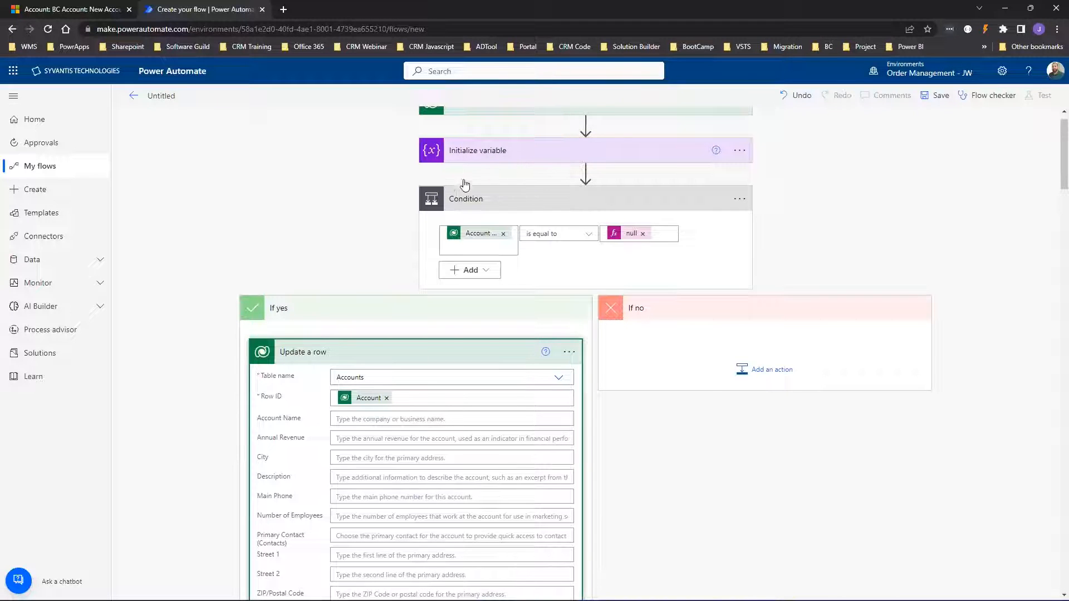
Review Initialize variable, then fill Update a row's Account Number with the Account Number variable.
click(482, 154)
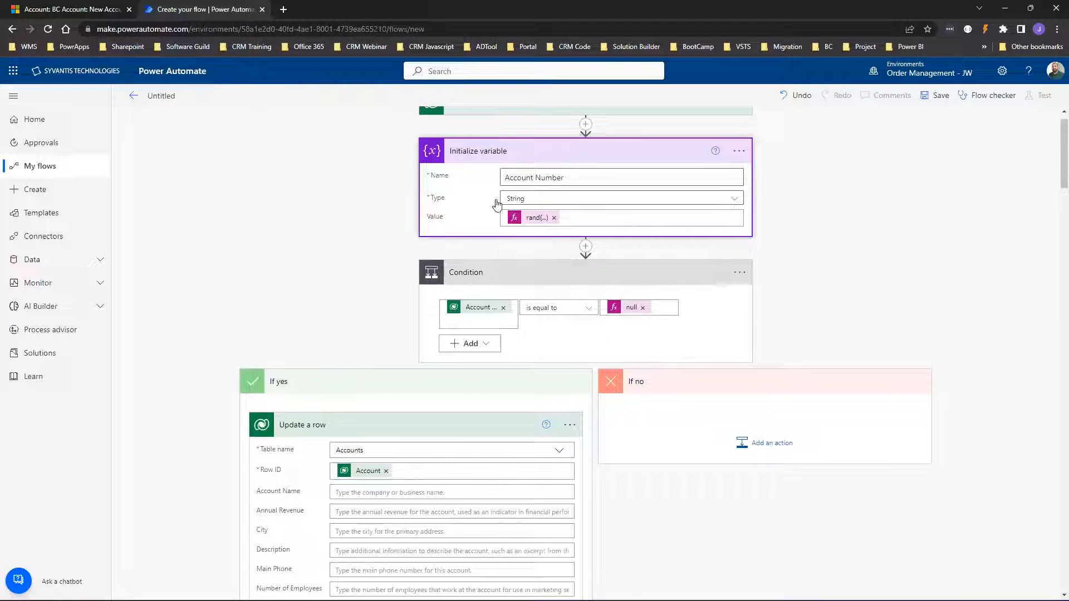
scroll(365, 315, down, 8)
click(365, 303)
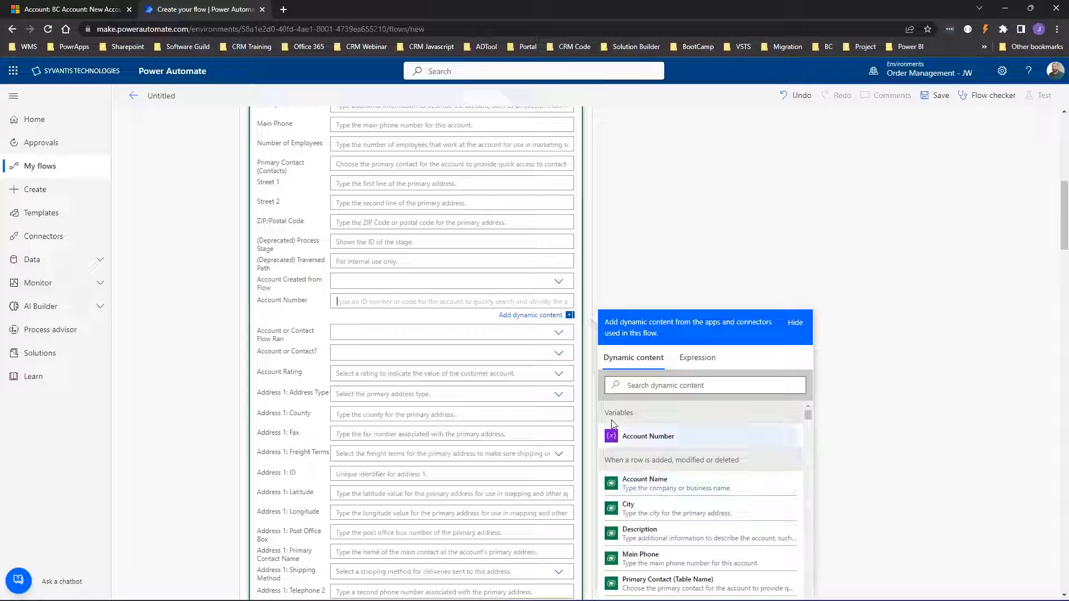
click(646, 440)
scroll(447, 412, up, 3)
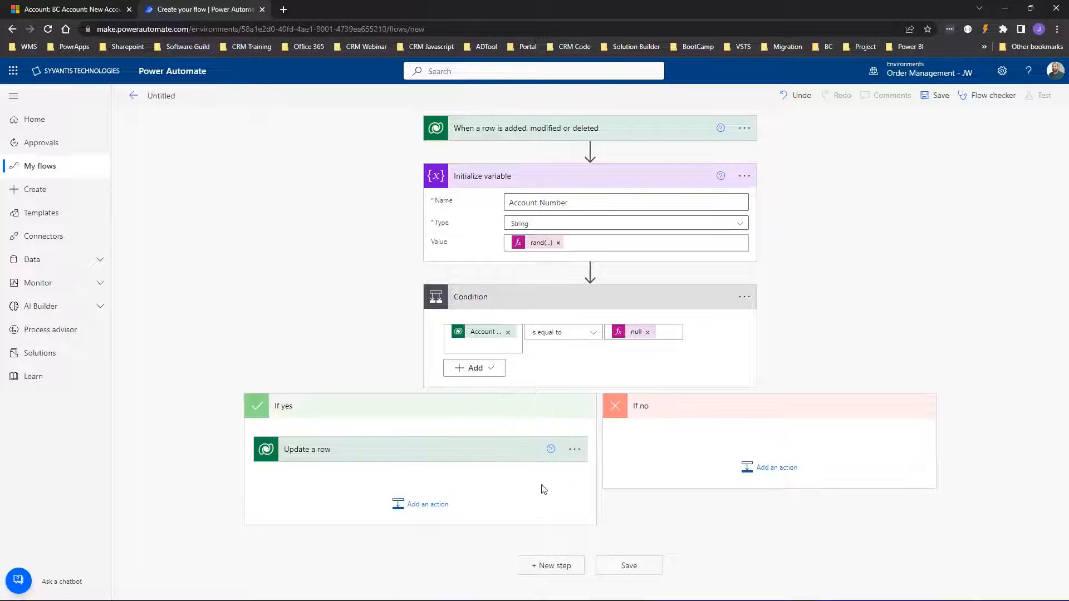
Add a Send an email (V2) action after the Condition, found by searching 'email'.
click(545, 566)
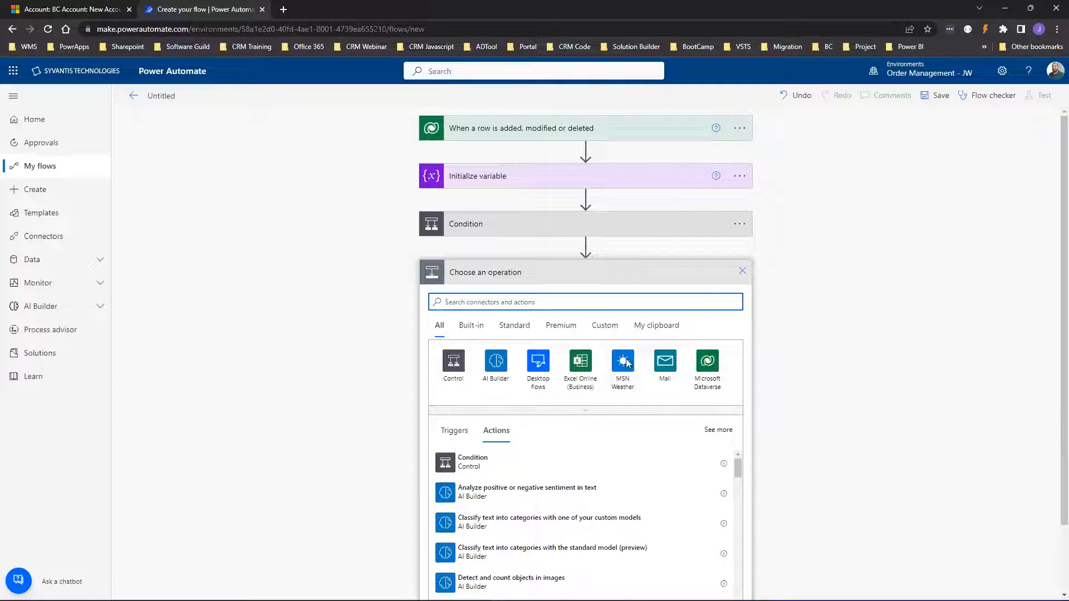
text(email)
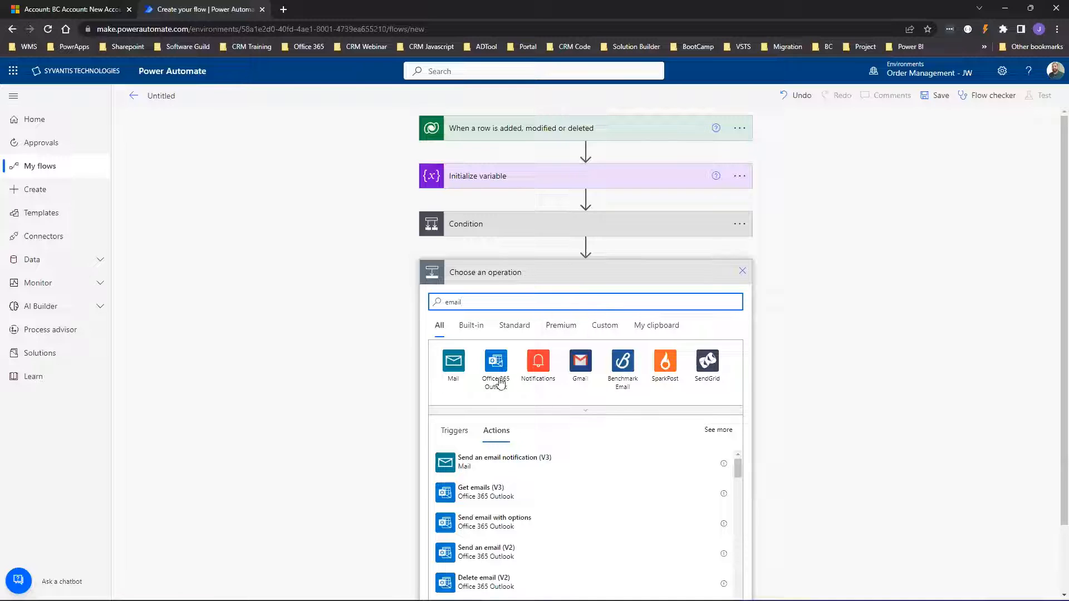
scroll(640, 468, down, 1)
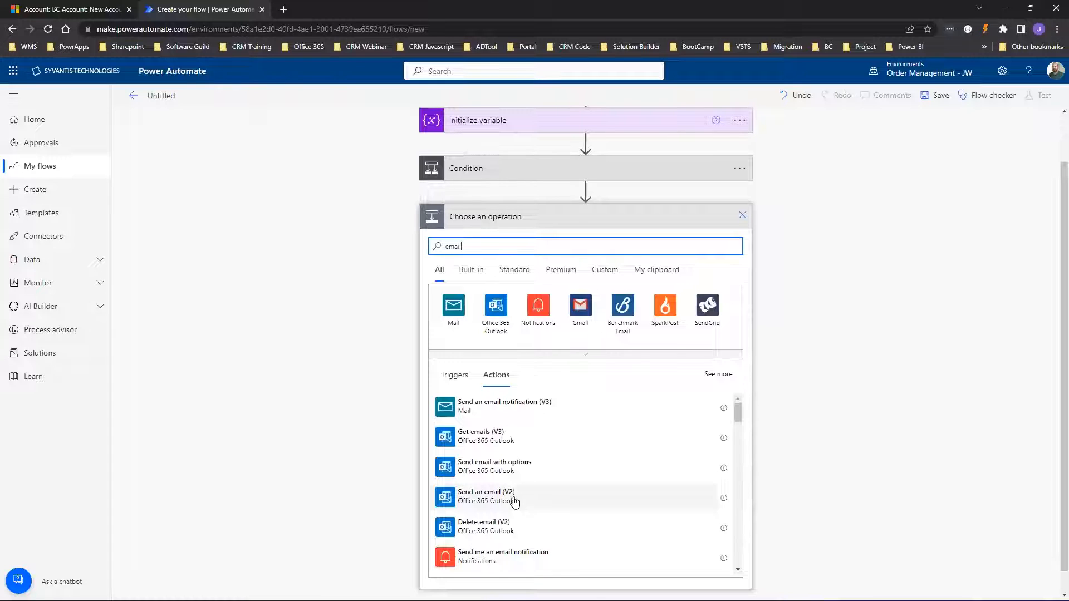
click(476, 498)
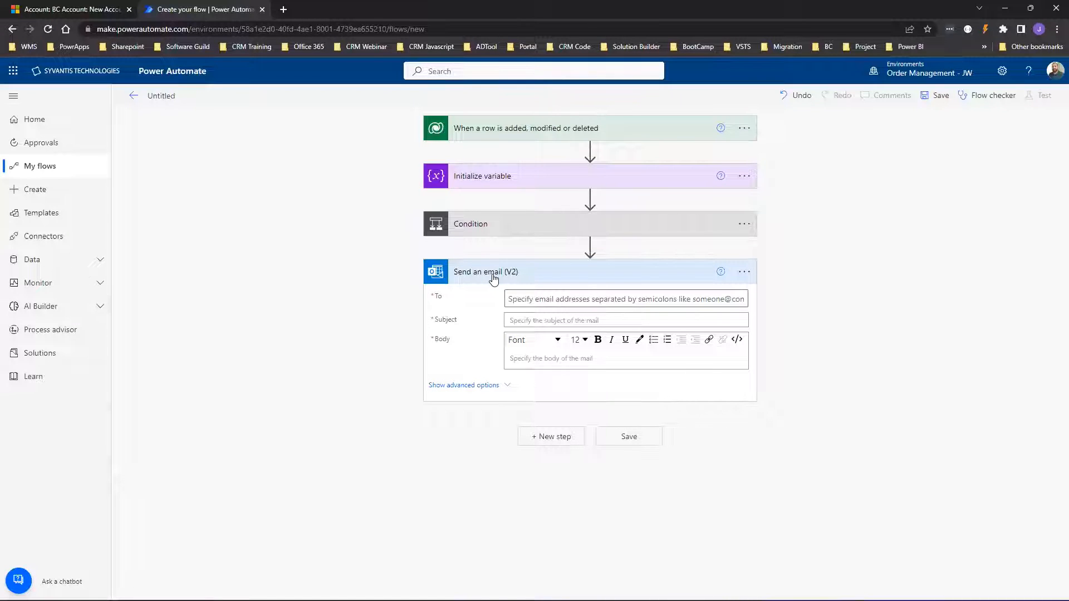
click(744, 271)
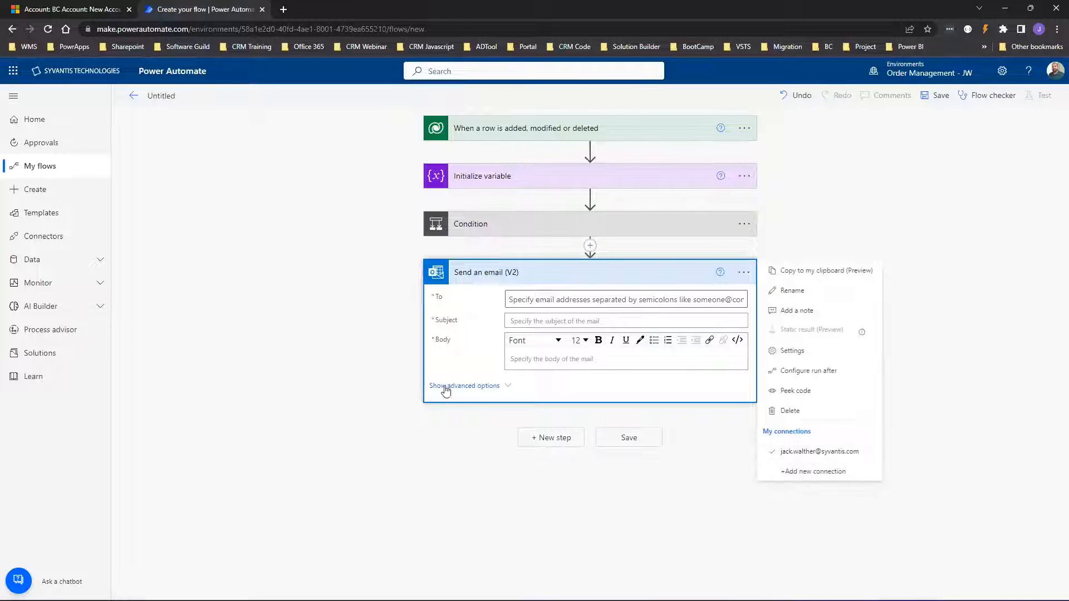
Enter the recipient's name in To, fix a typo, and pick the suggested contact.
click(531, 299)
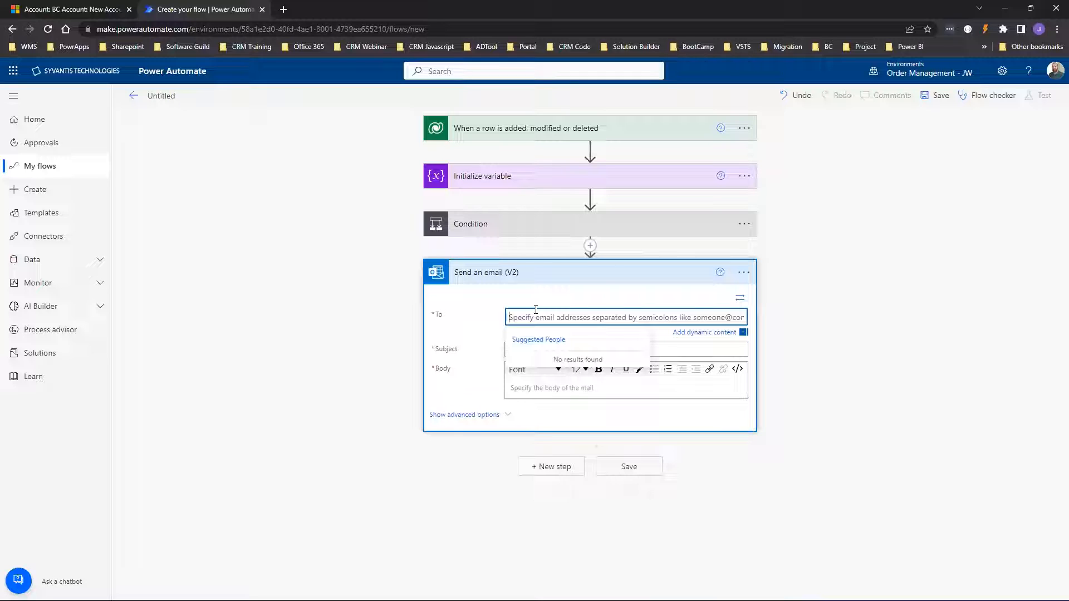
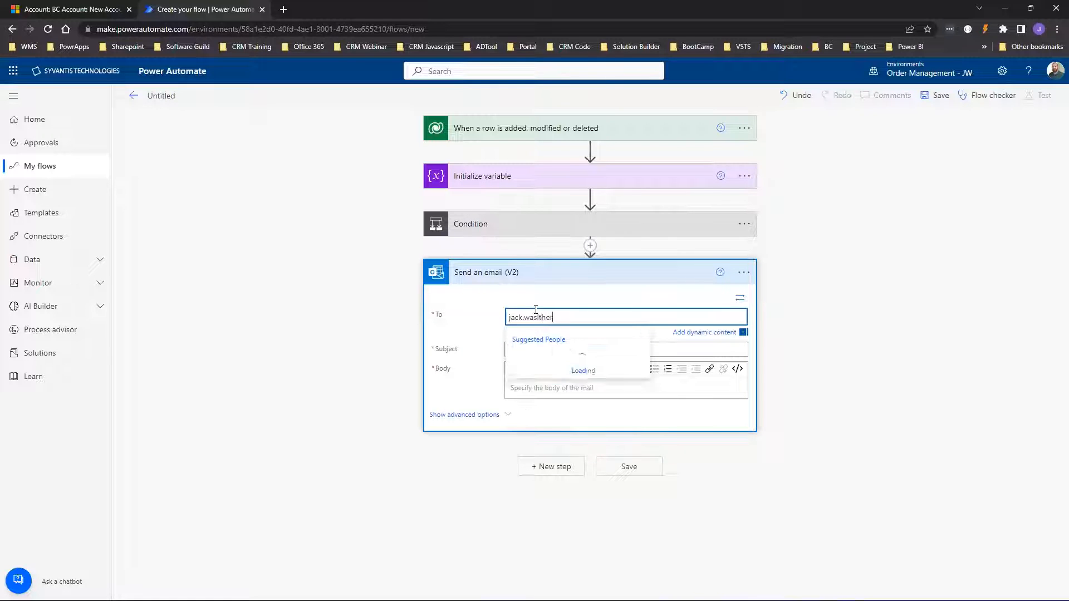
double_click(537, 317)
text(walther)
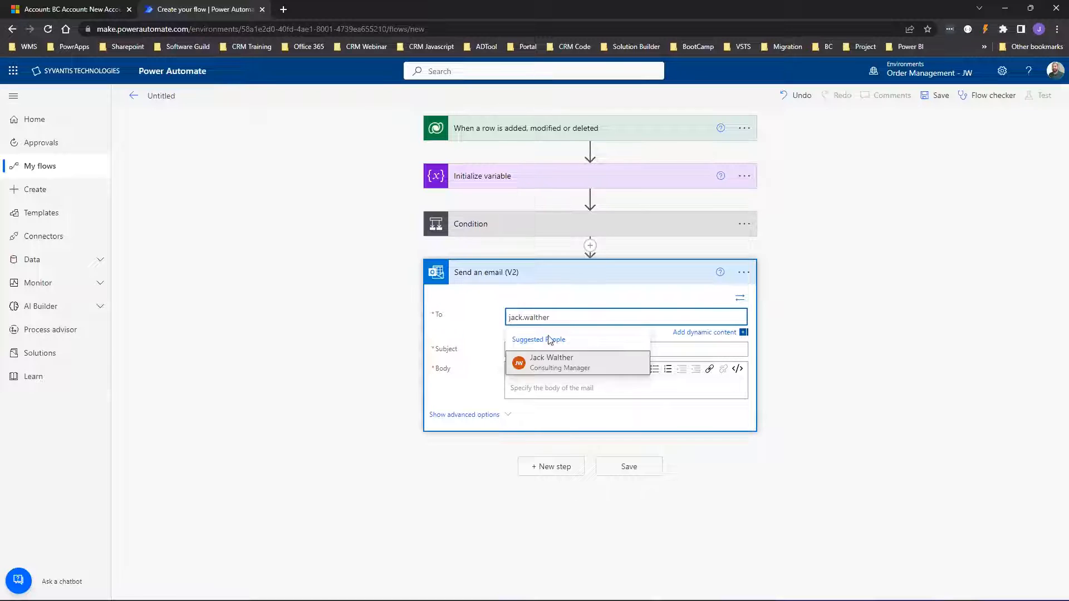
click(557, 365)
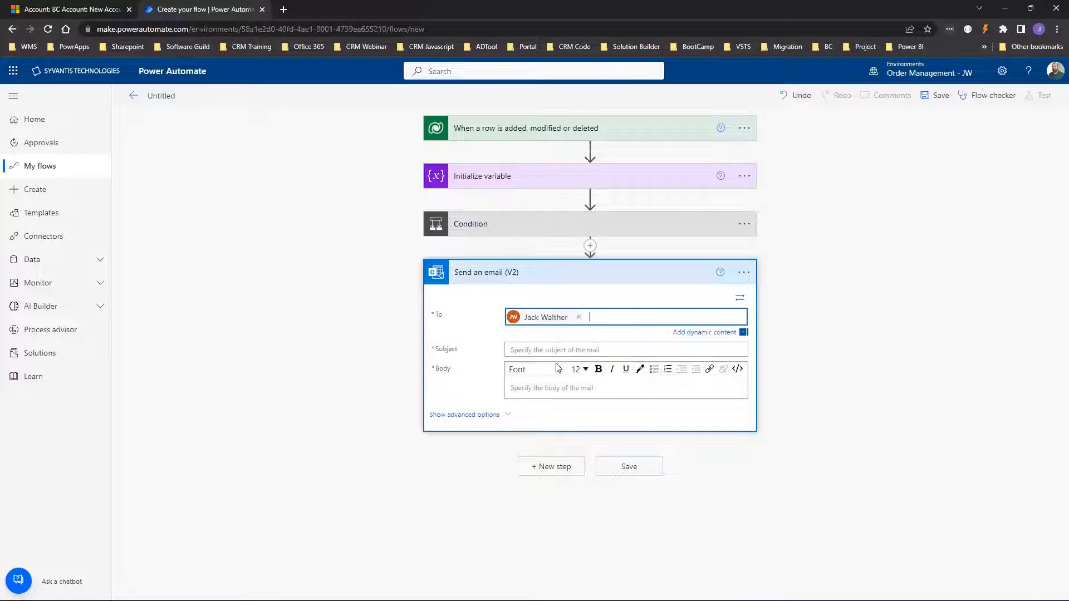
Type 'New Account Created:' as the email subject and review the Condition's check.
click(531, 349)
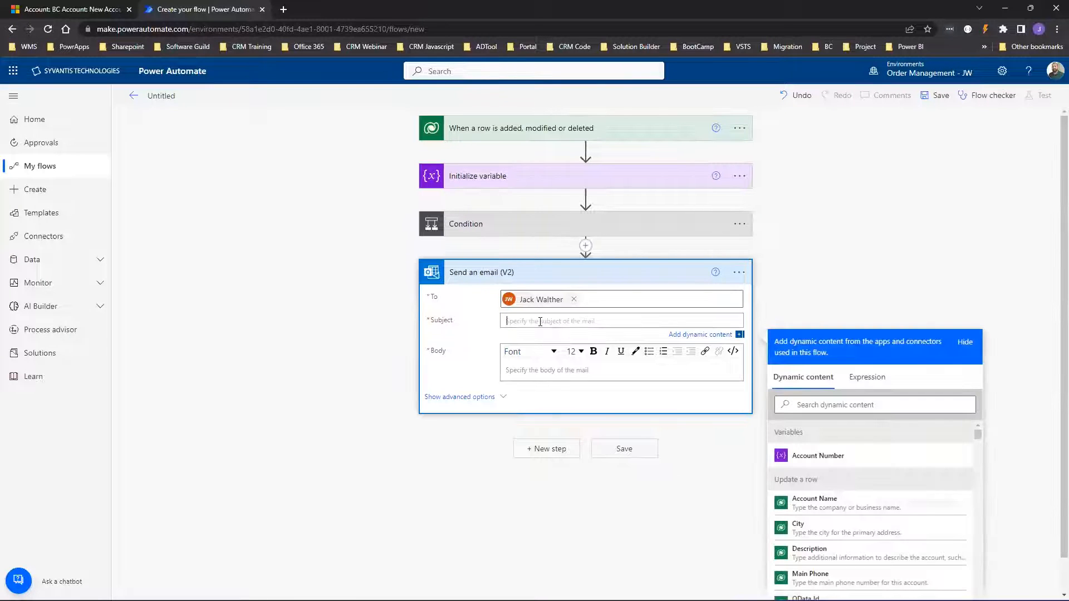
text(New Account Created:)
click(490, 226)
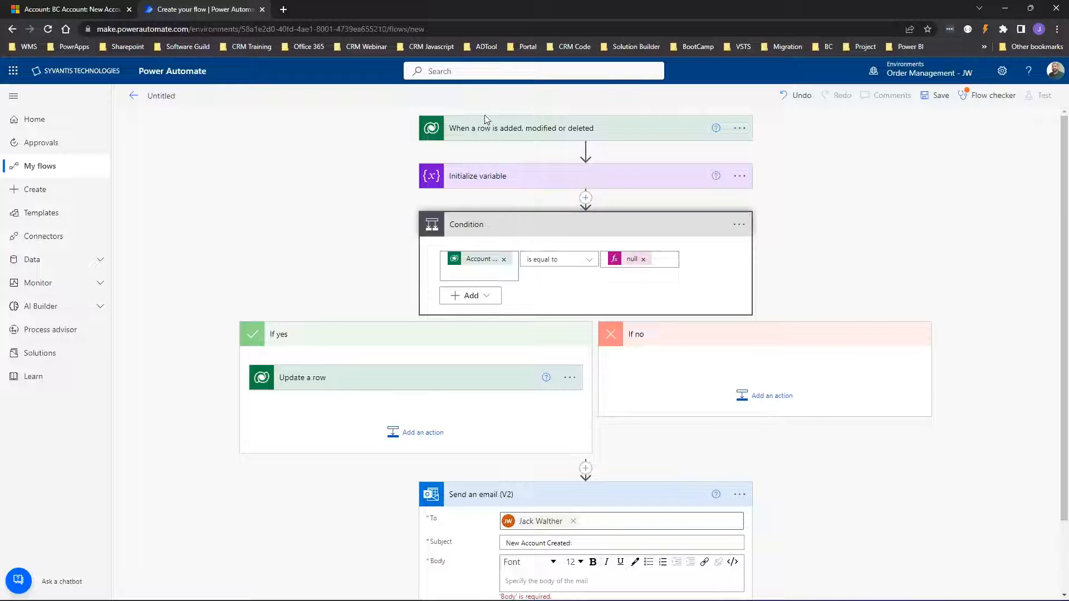
scroll(620, 425, down, 2)
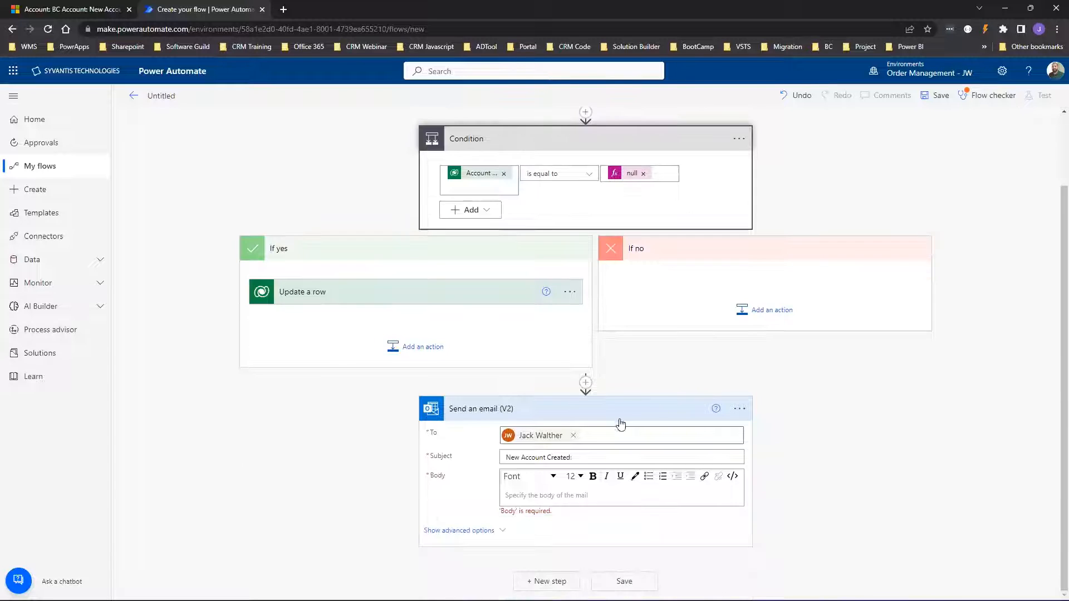
scroll(804, 351, down, 3)
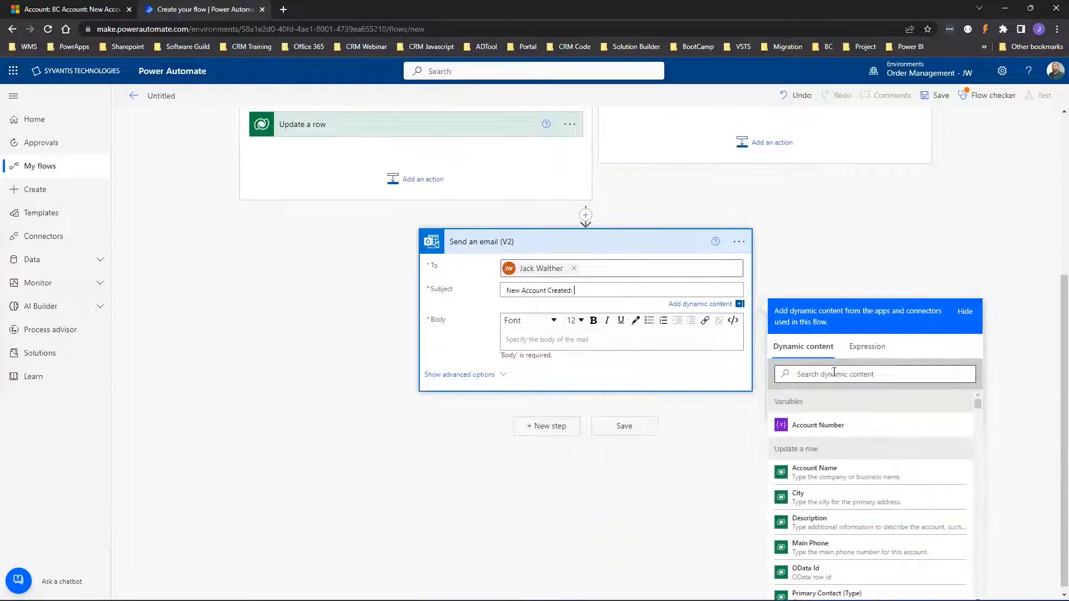
Append the Account Name dynamic value to the subject, found by searching 'account name'.
click(832, 371)
text(account )
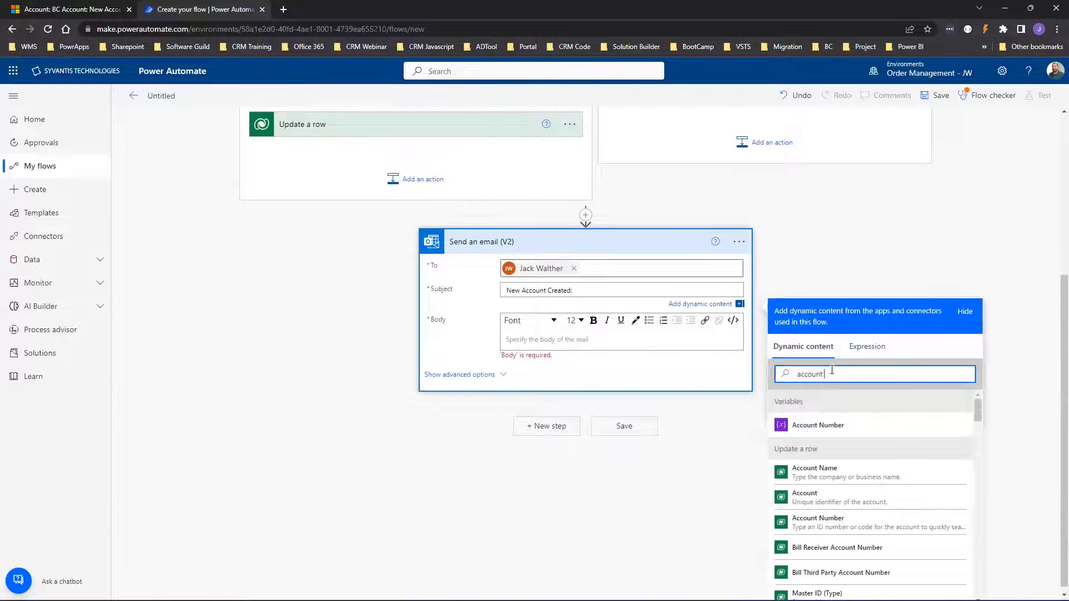
text(name)
scroll(775, 427, down, 1)
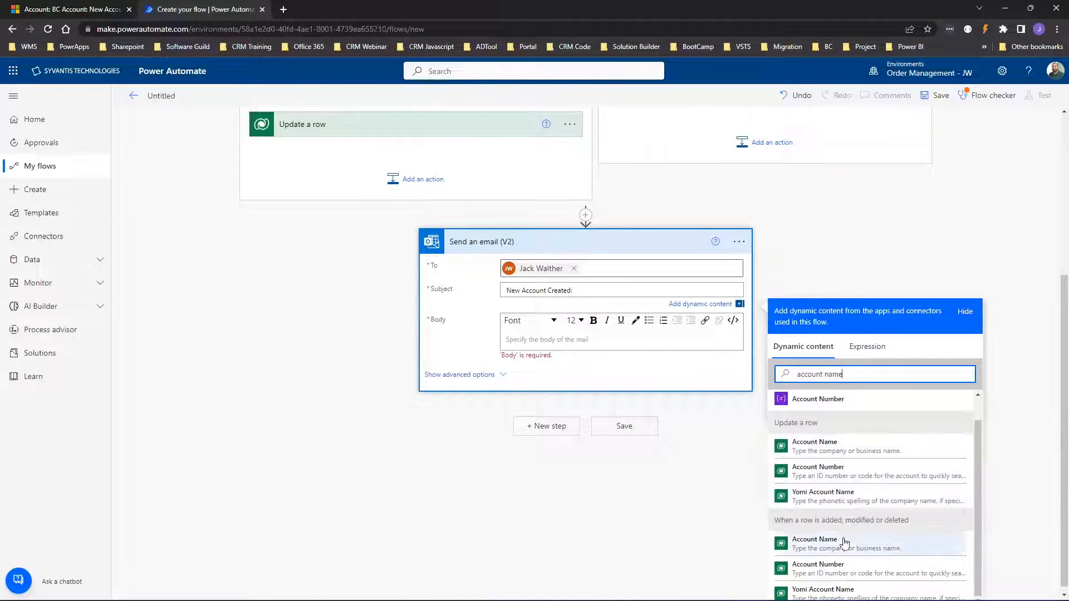
scroll(513, 341, up, 5)
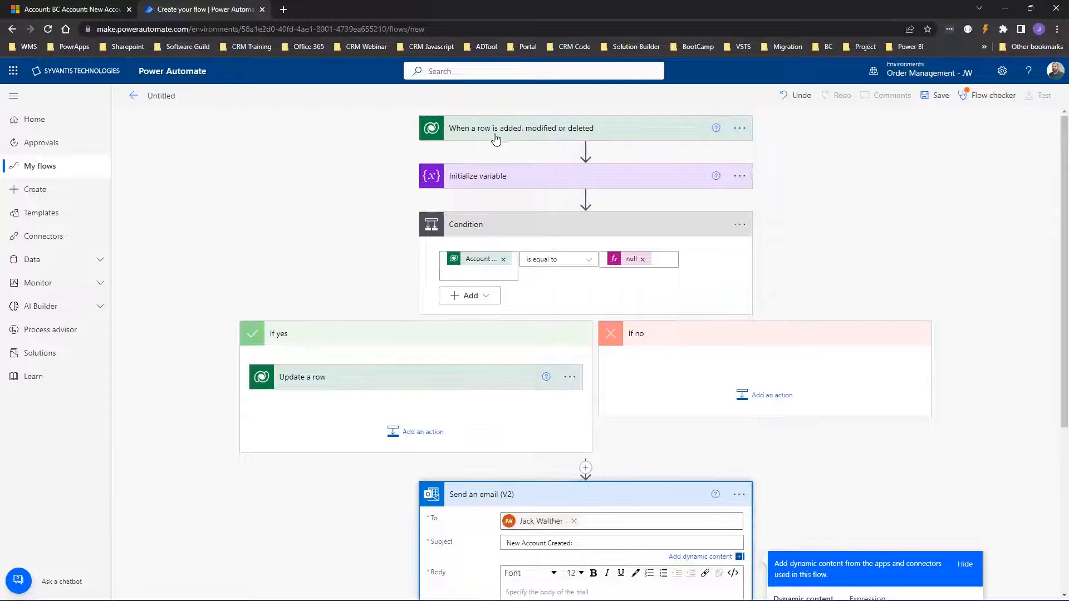
scroll(494, 135, down, 5)
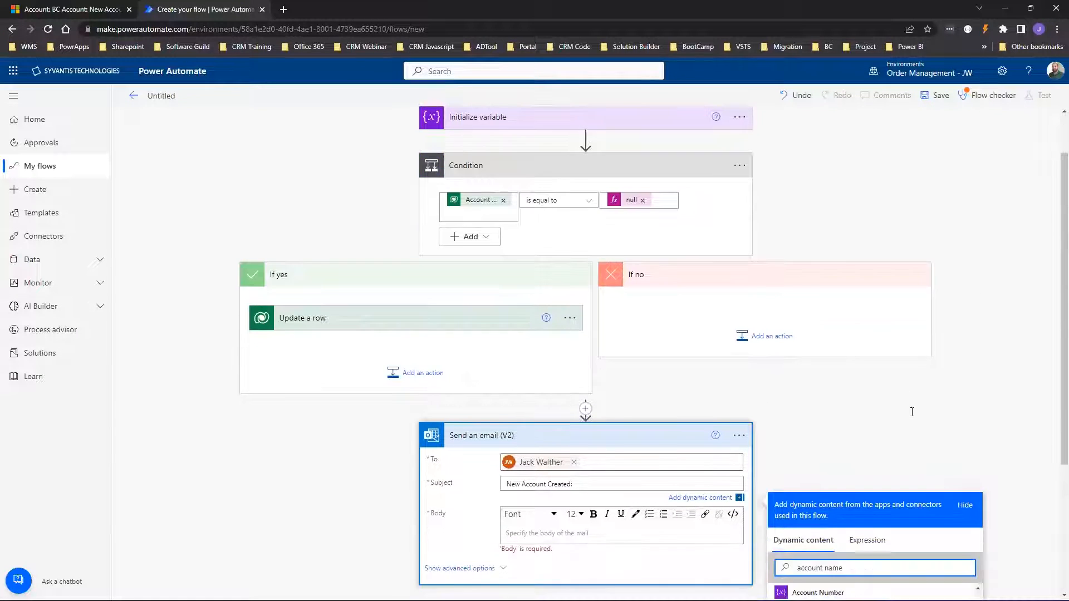
click(826, 441)
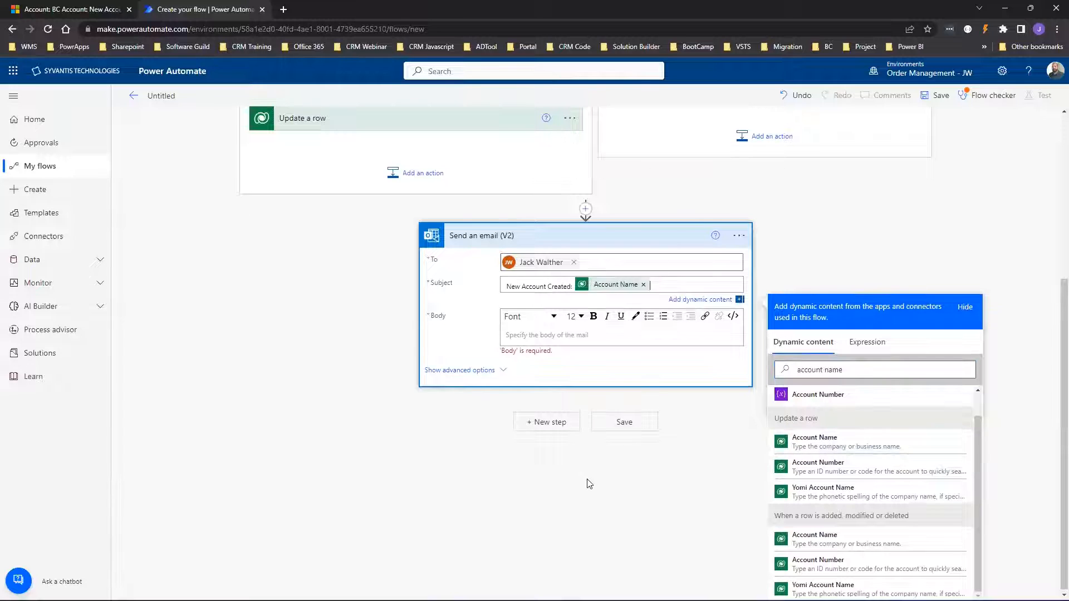
click(517, 336)
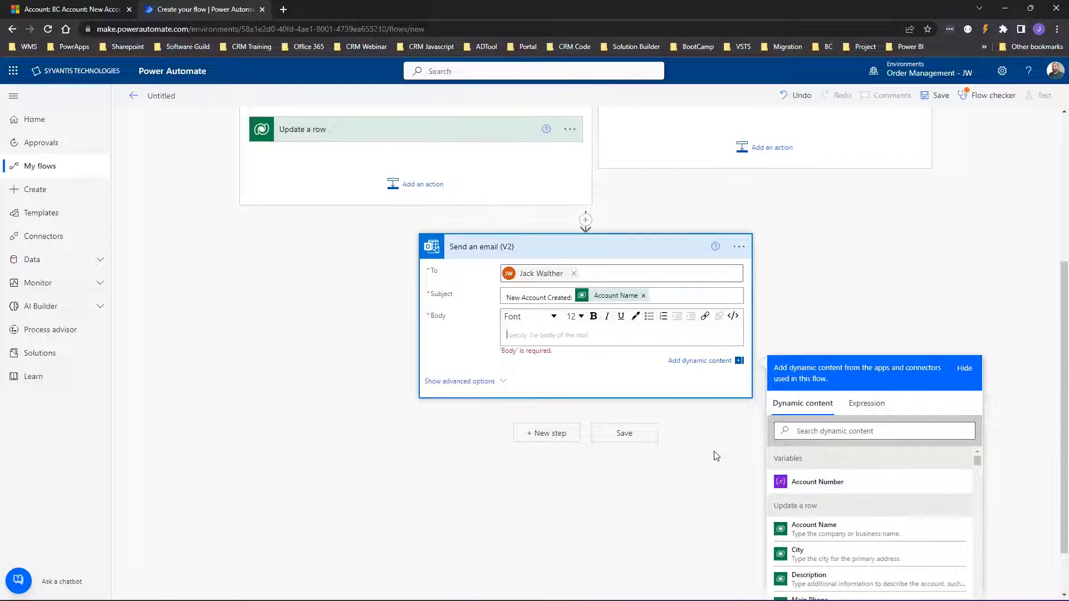
Fill the email body with Account Name, then the Account Number variable on a new line.
click(810, 526)
key(Return)
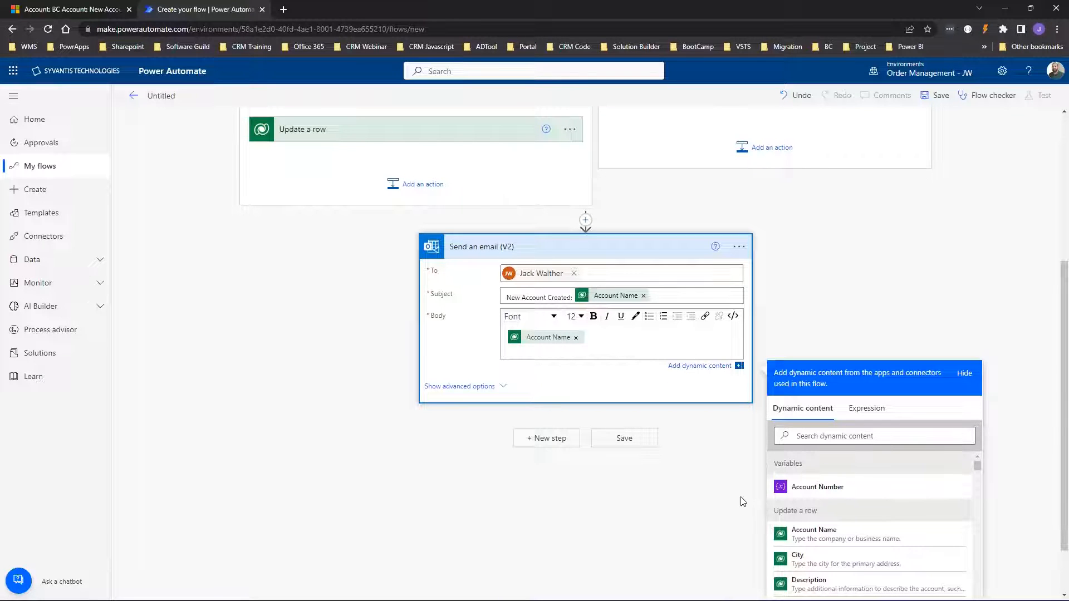
click(818, 489)
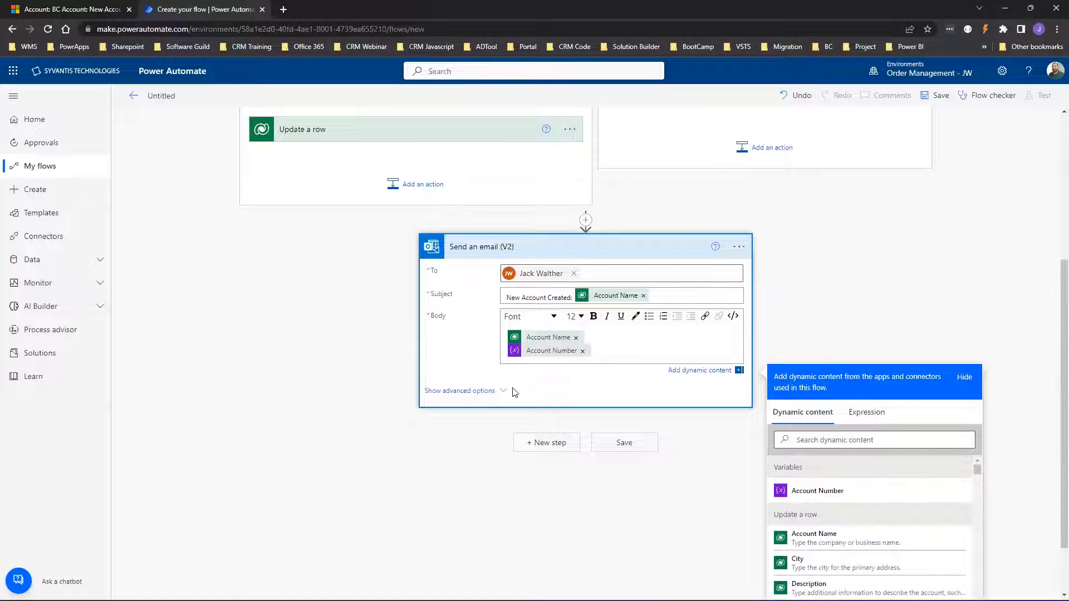
scroll(515, 391, up, 4)
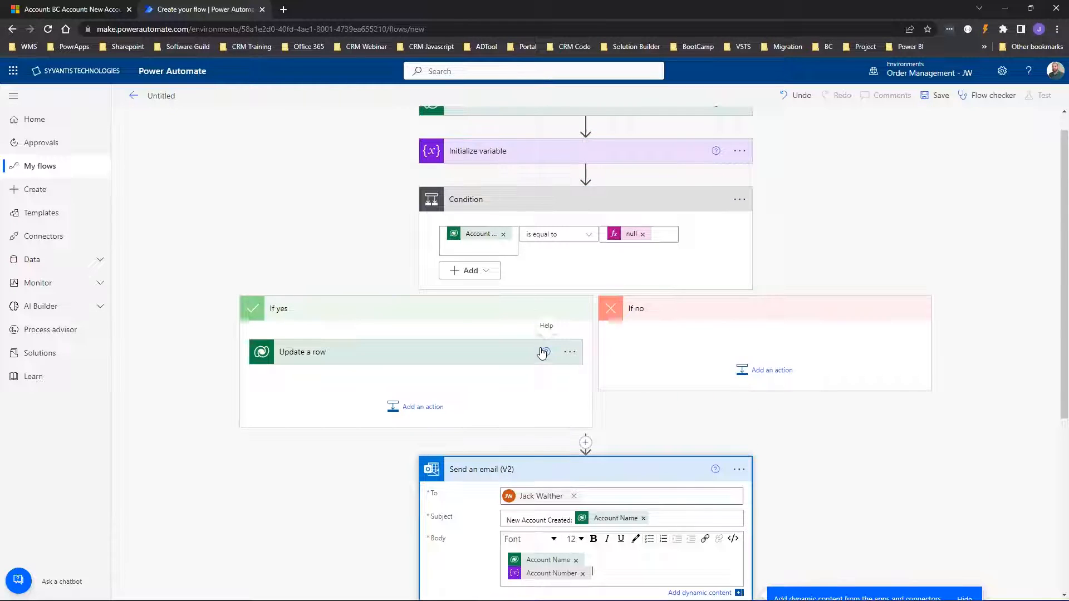
Expand the trigger, Initialize variable and Update a row cards to confirm Account Number uses the variable.
scroll(485, 223, up, 1)
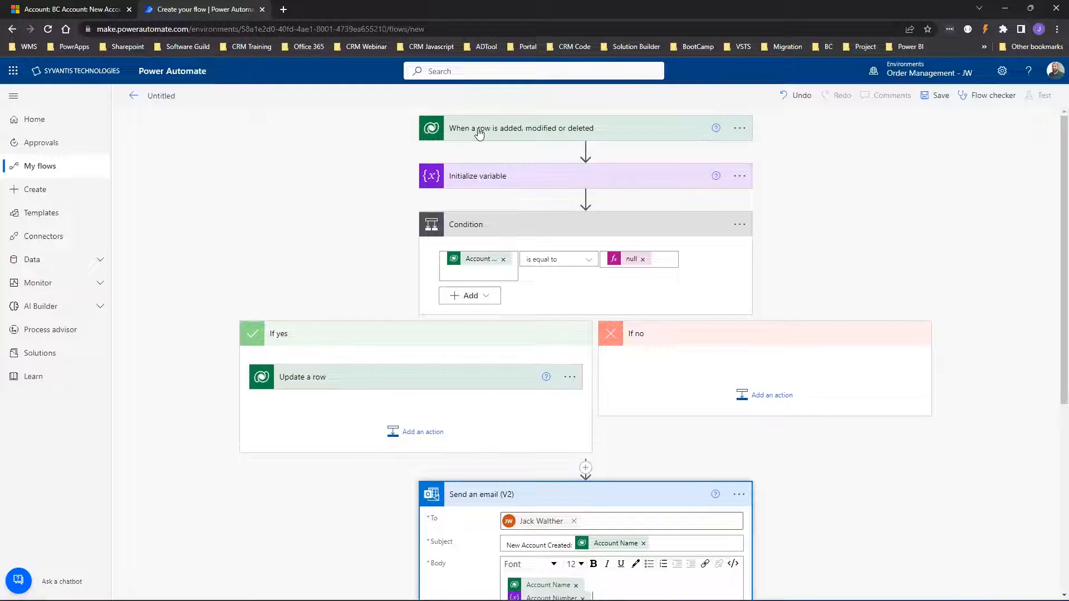
click(478, 131)
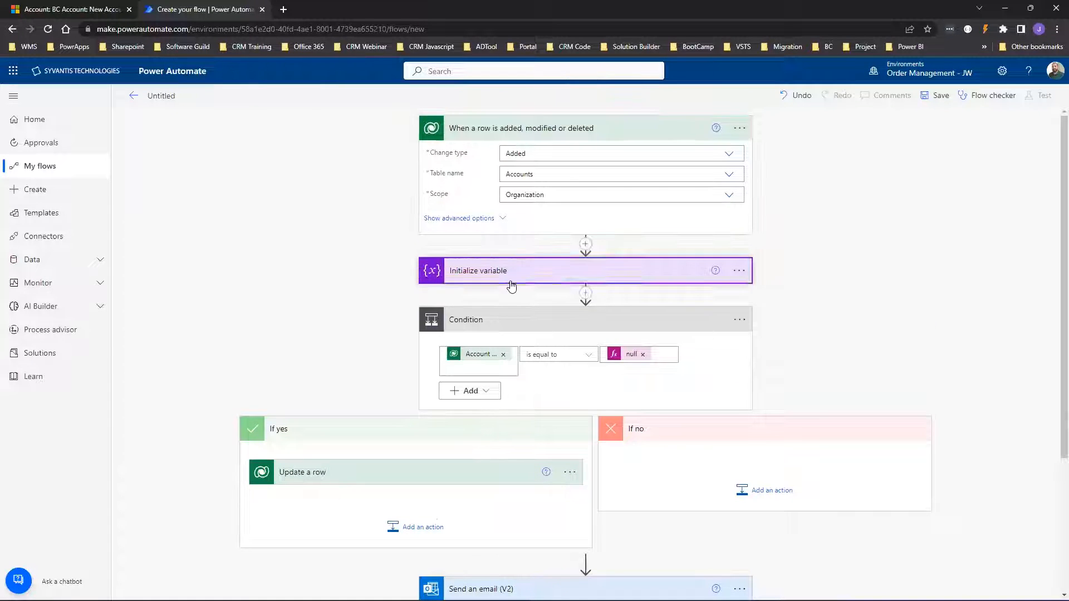
click(511, 284)
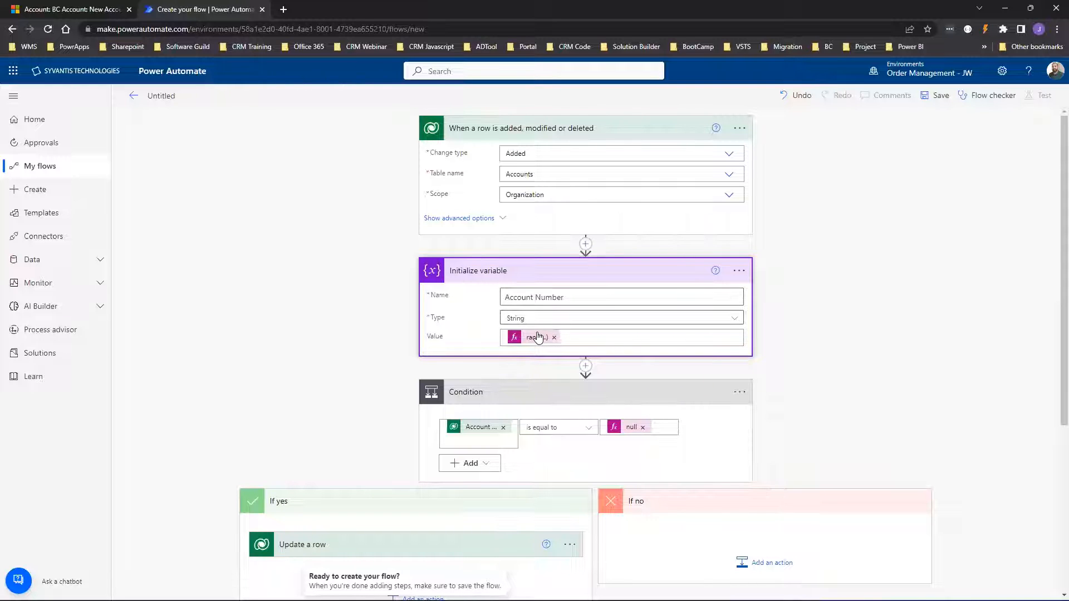
scroll(535, 334, down, 3)
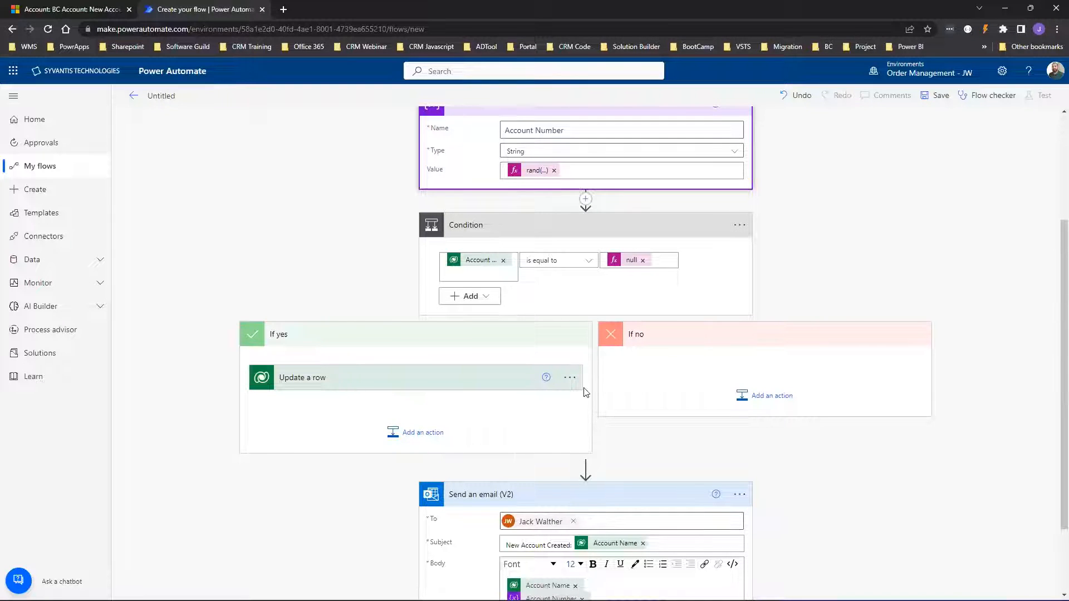
click(285, 383)
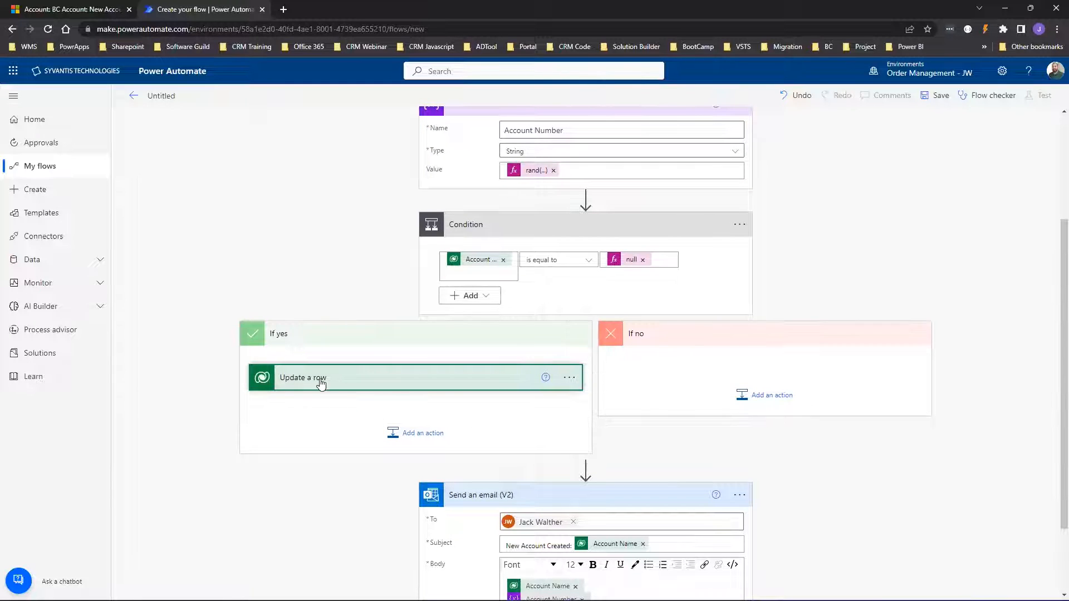
scroll(510, 344, down, 2)
scroll(529, 295, up, 3)
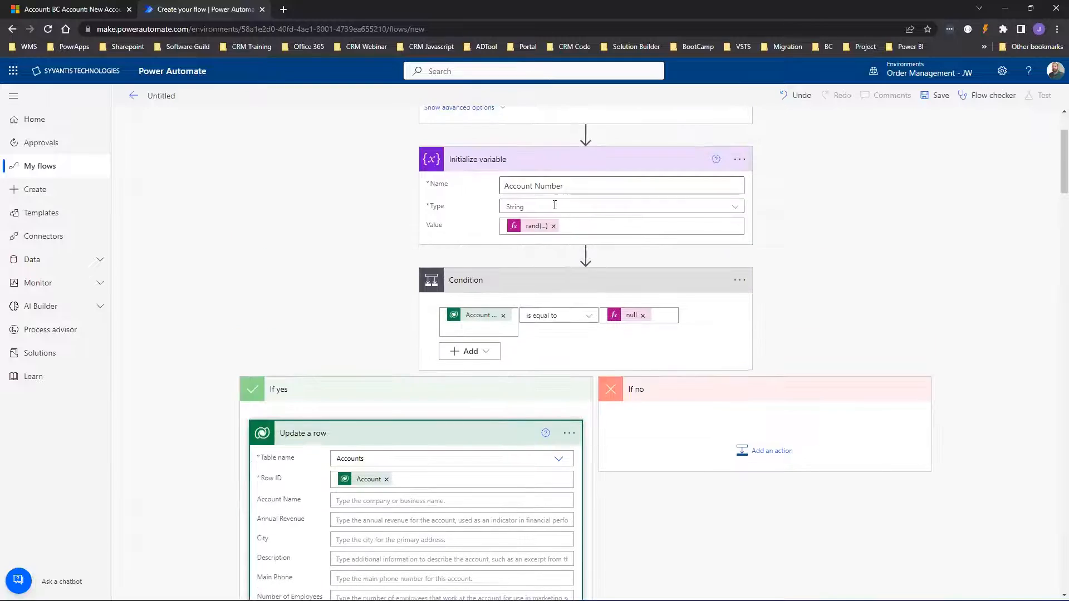
scroll(549, 258, down, 15)
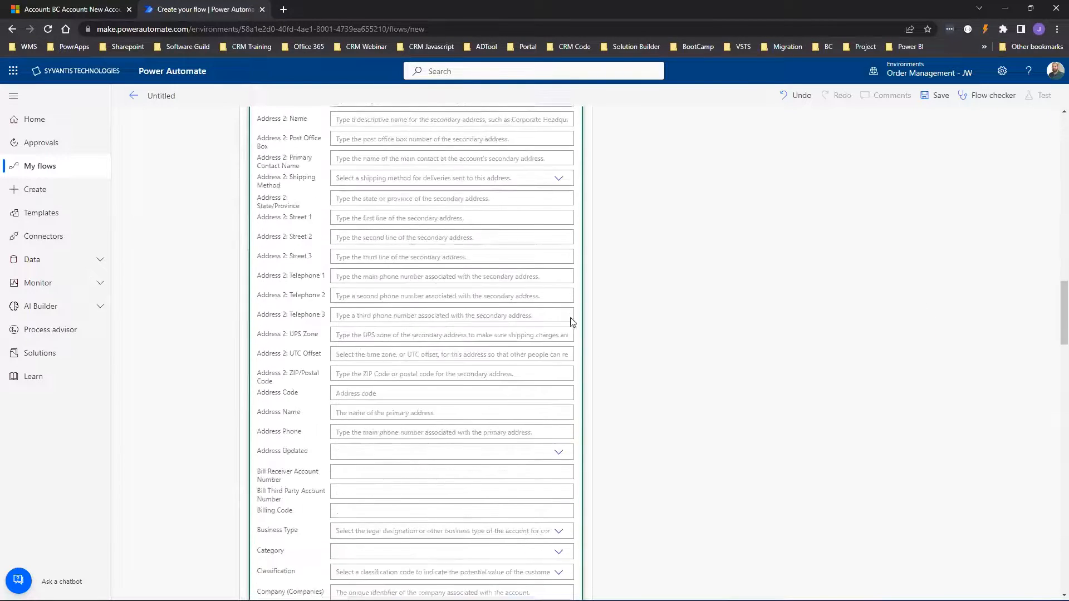
scroll(572, 322, down, 10)
scroll(799, 215, up, 20)
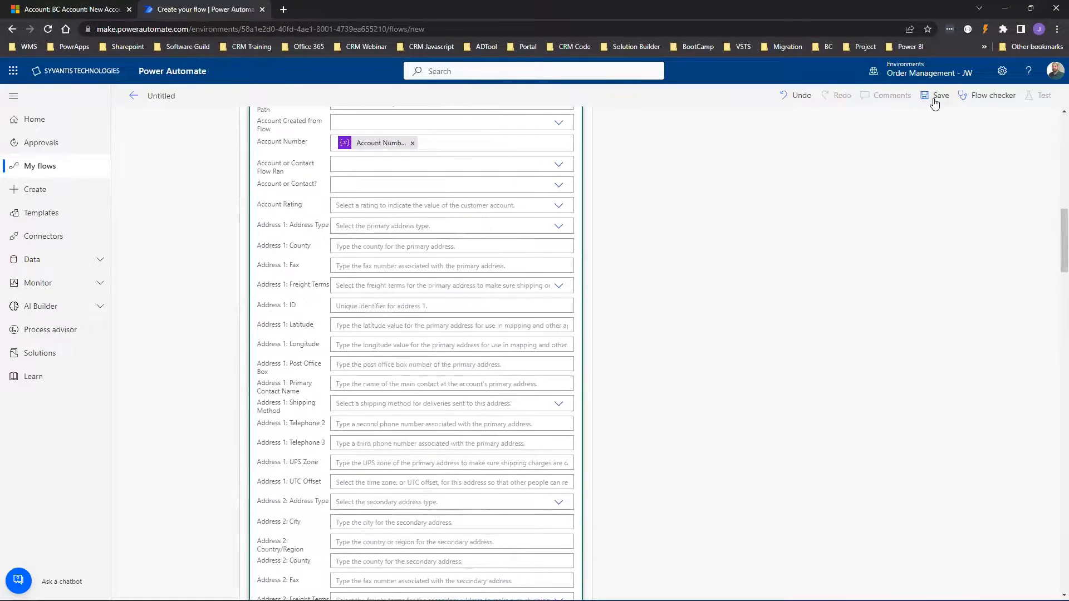
Save the flow and return to its details page, dismissing the flow-ready message.
click(935, 97)
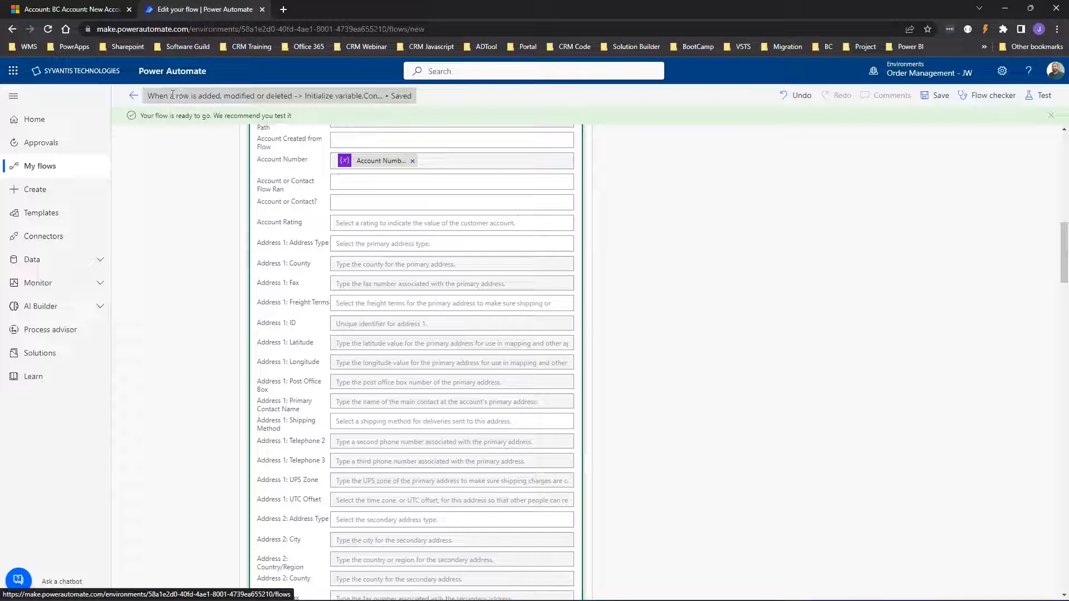
click(172, 95)
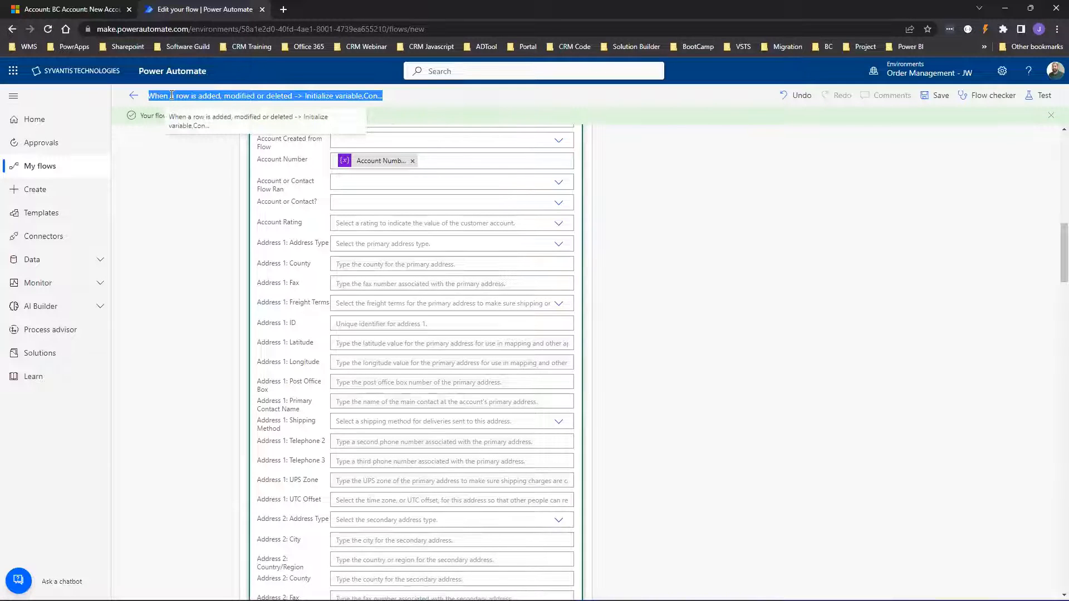
click(138, 97)
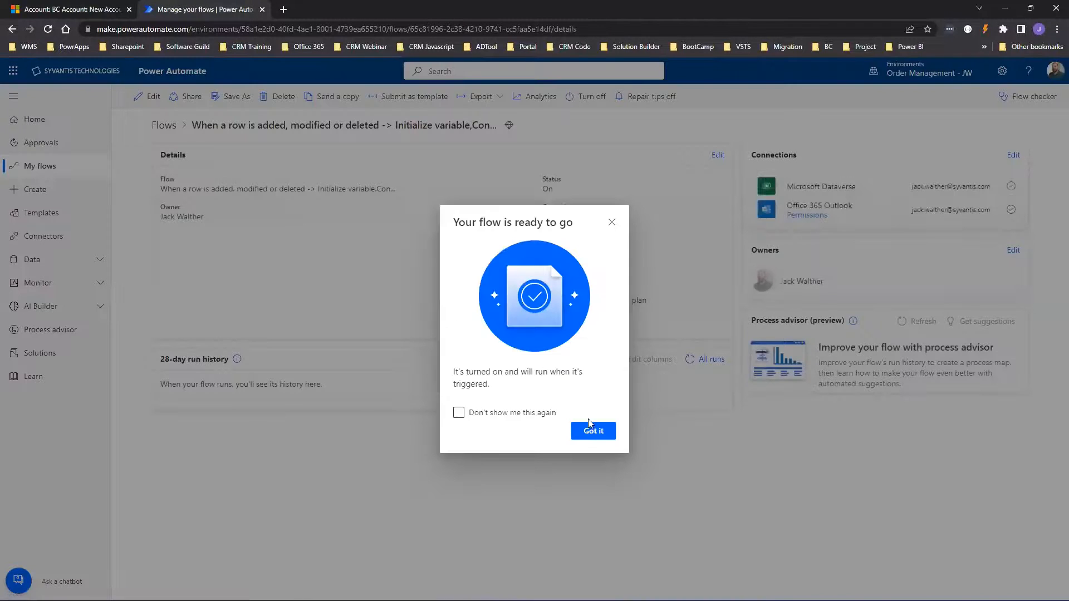
click(596, 434)
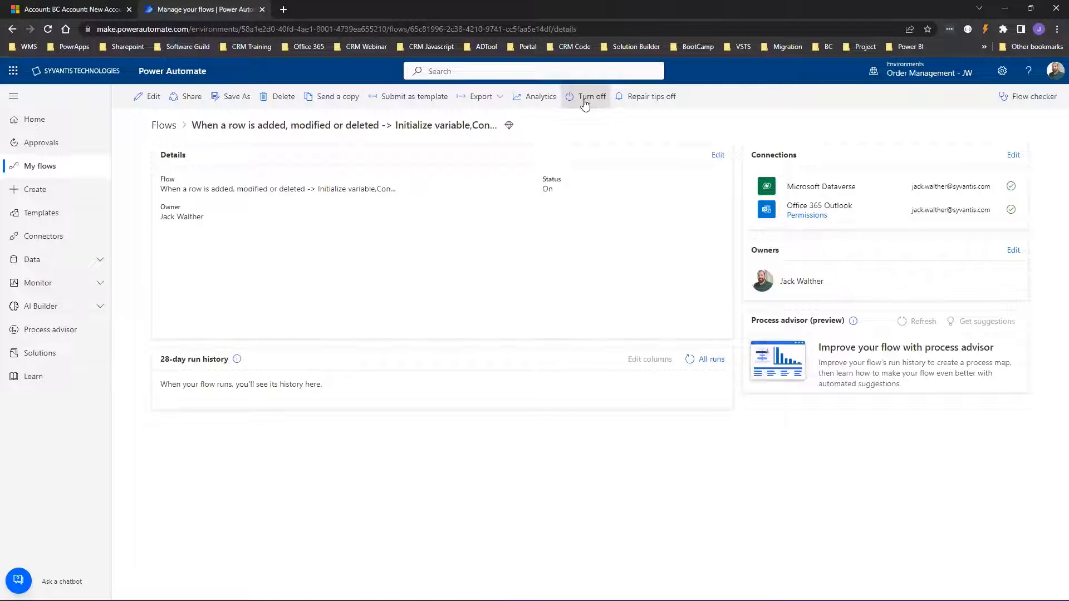
drag(559, 192, 538, 191)
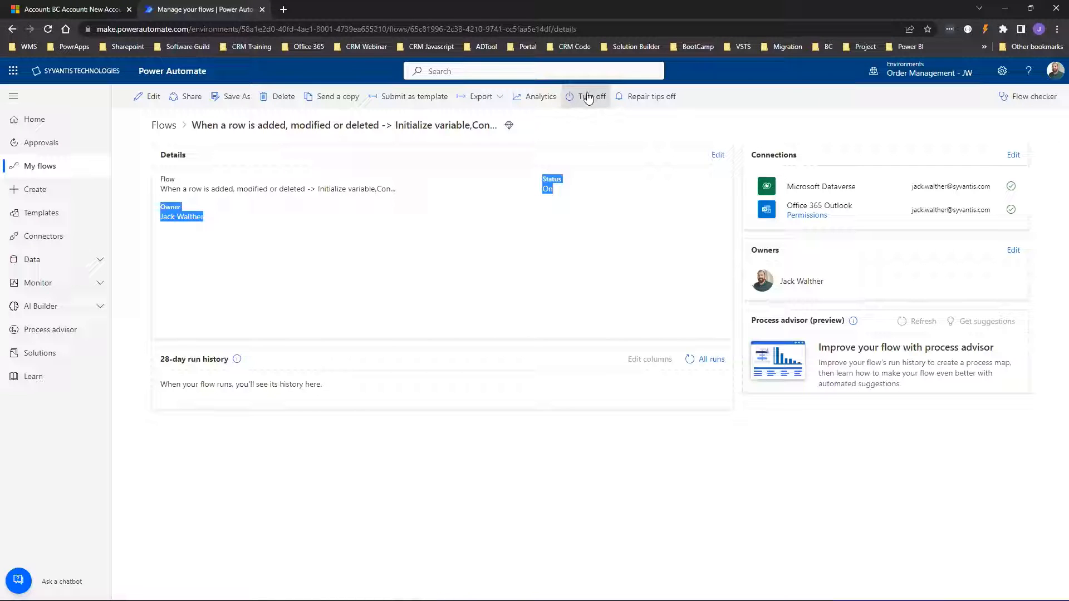
click(461, 243)
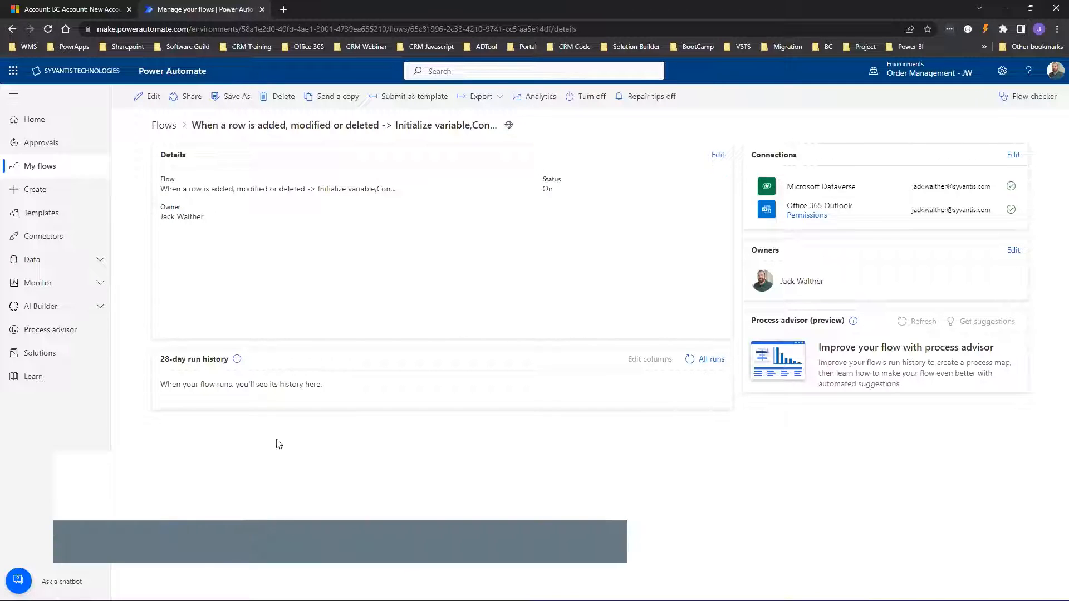
Create and save a new account named Fast Class Demo in Dynamics 365 Sales Hub.
click(82, 10)
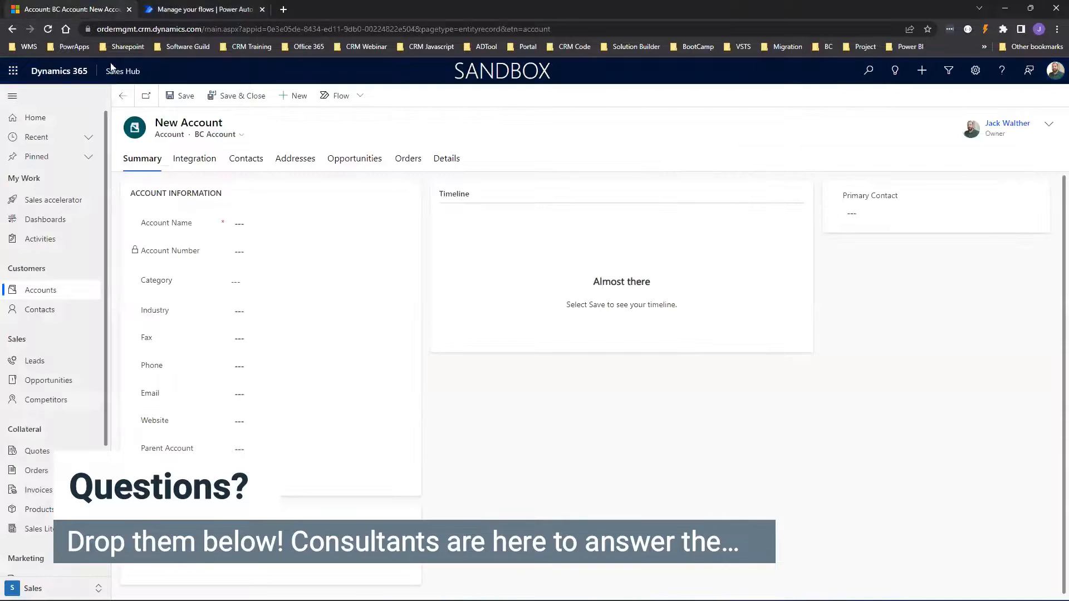
click(41, 292)
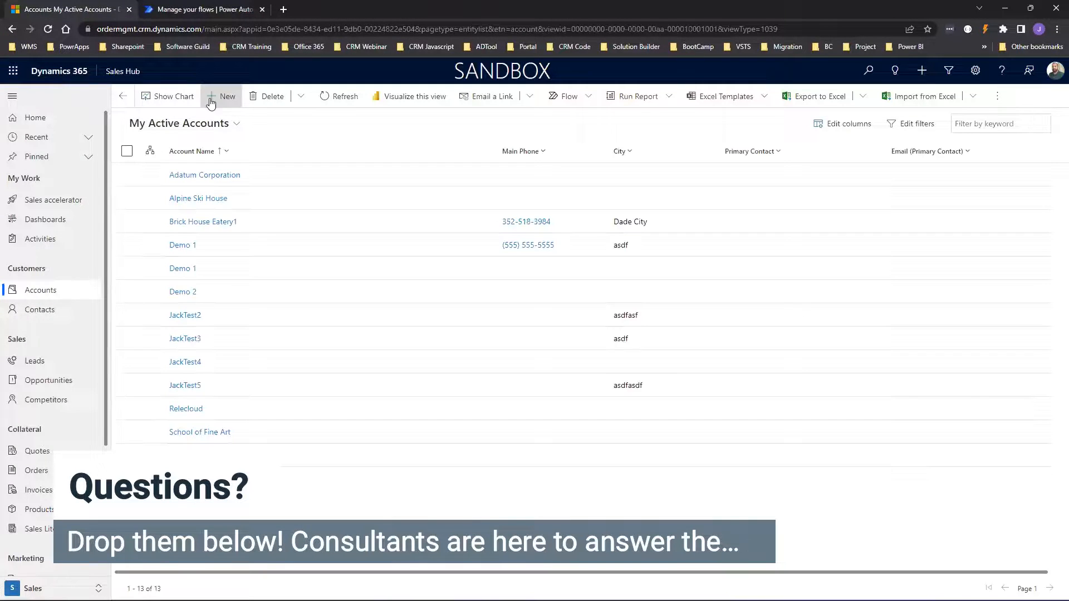
click(226, 101)
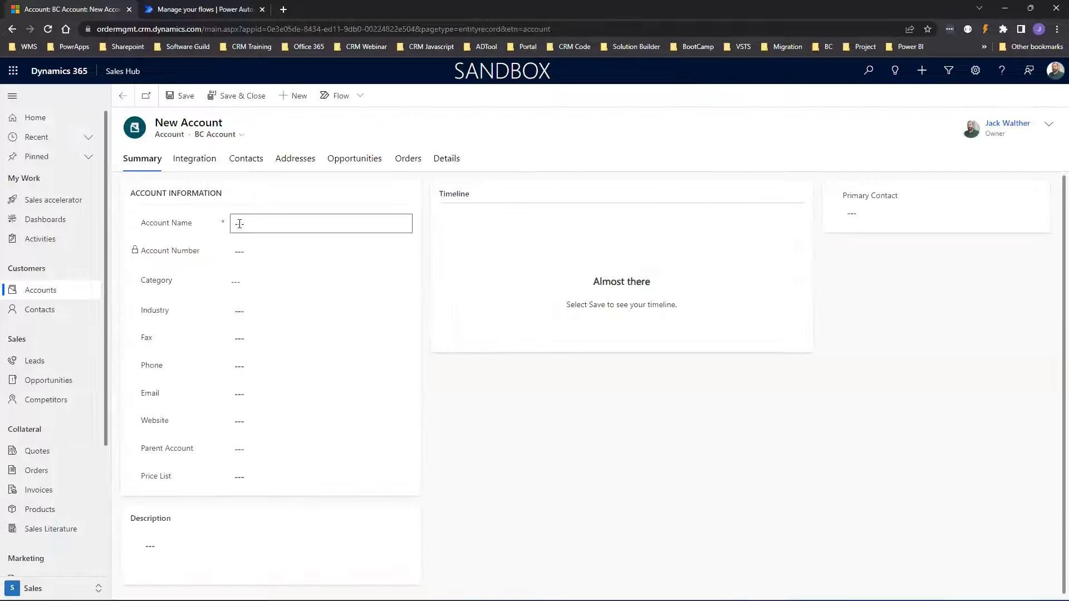
text(D)
text(irst)
click(179, 95)
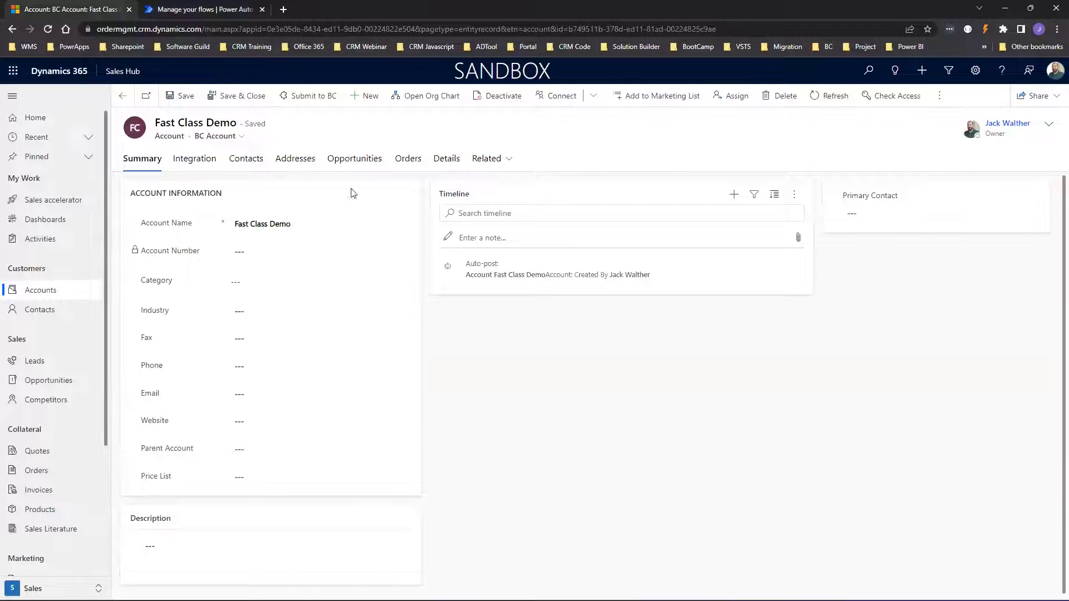
Refresh the flow's run history until the new Jan 24 run appears.
click(187, 11)
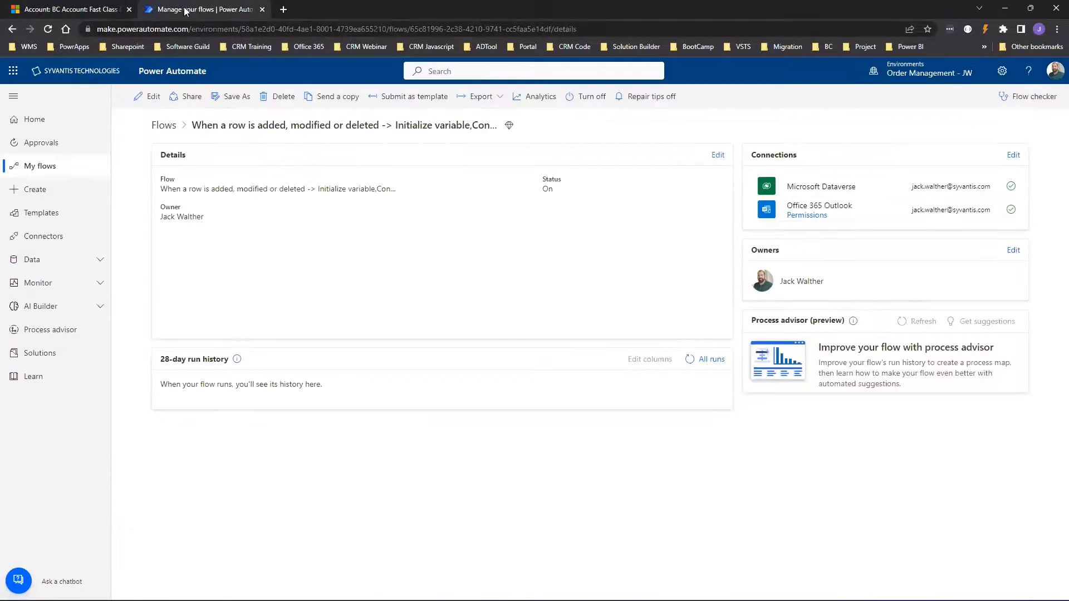
click(691, 360)
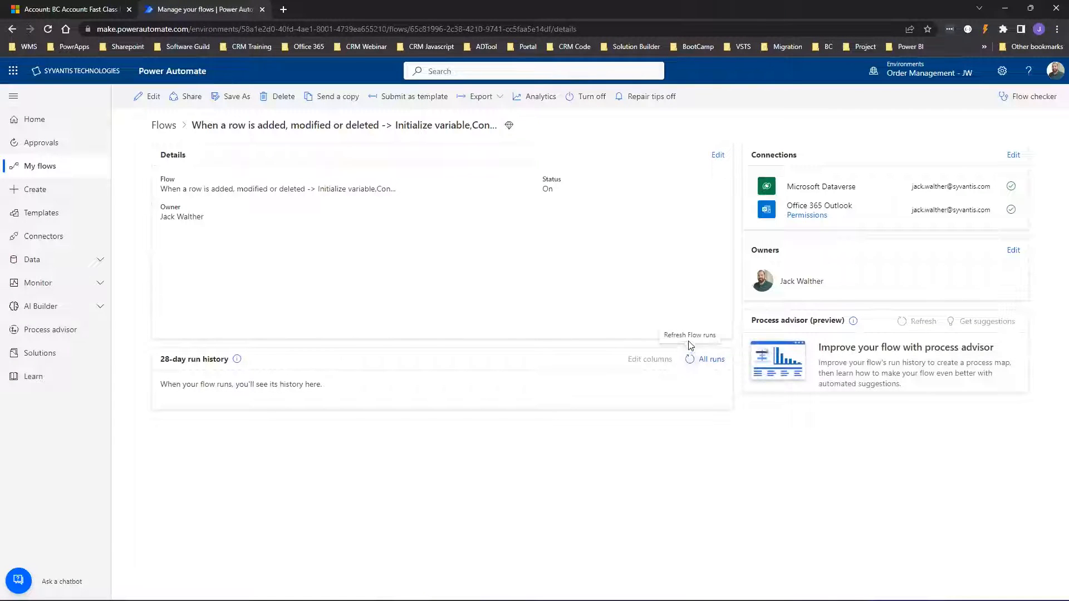
click(689, 362)
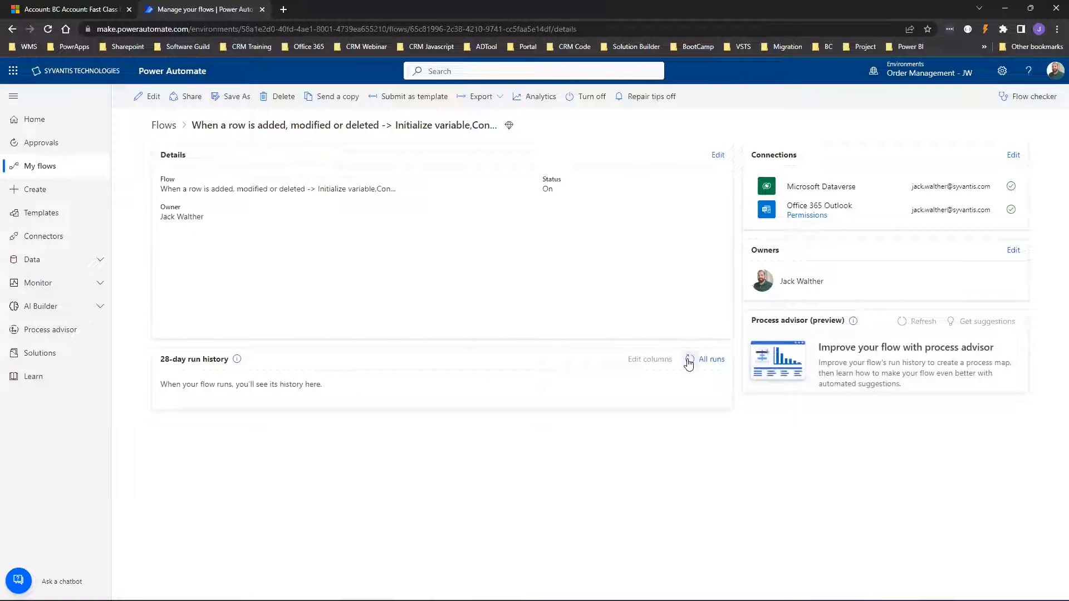
click(689, 362)
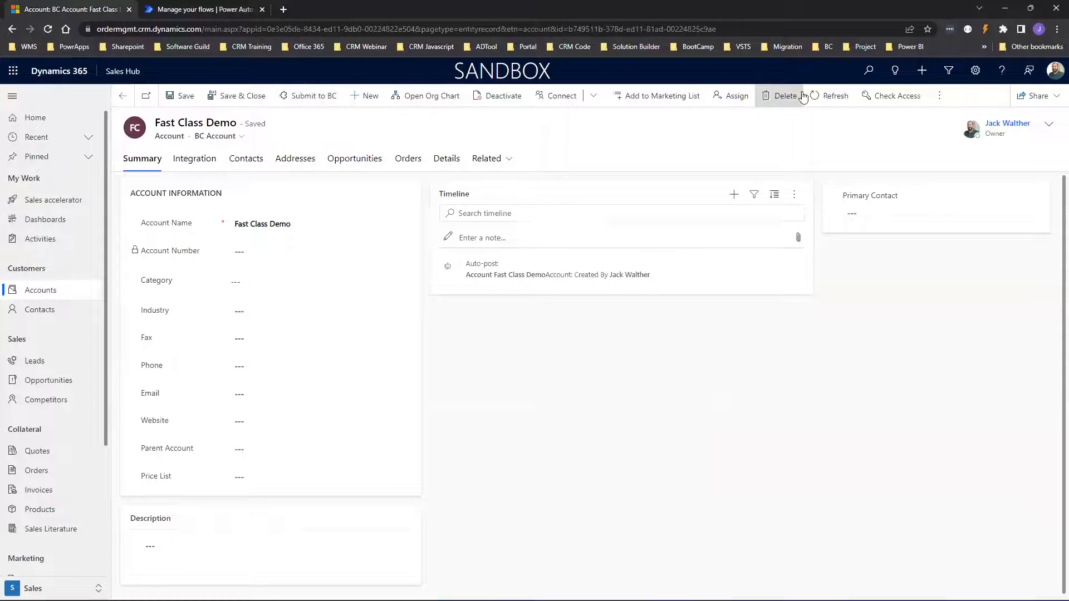
Reload the Fast Class Demo account to check whether its Account Number was filled.
click(836, 95)
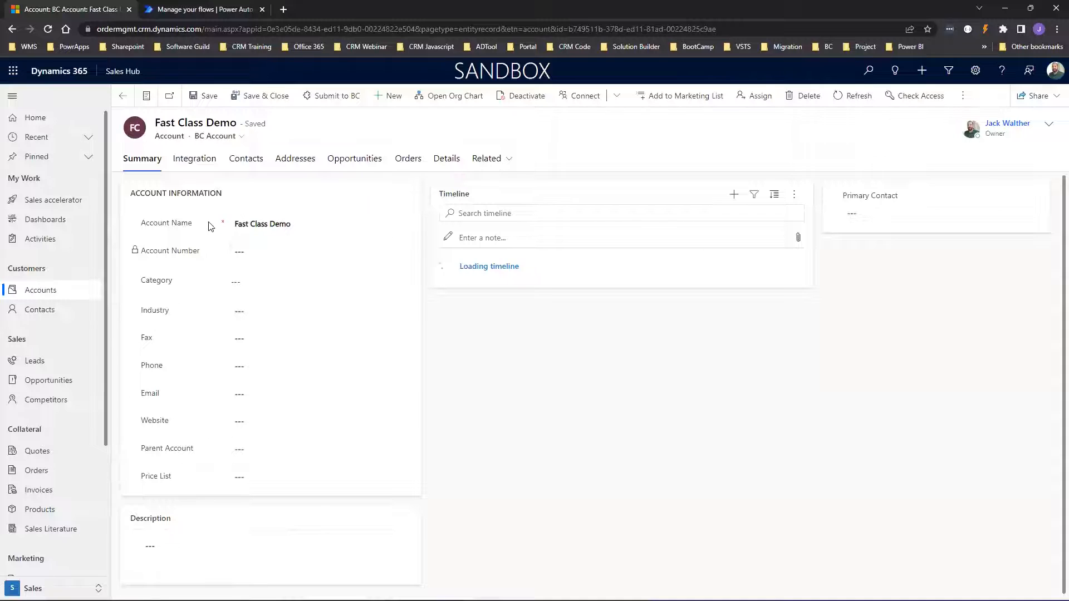
Inspect the run: generated value 3913, Condition false, Update a row skipped, then edit the flow.
click(180, 10)
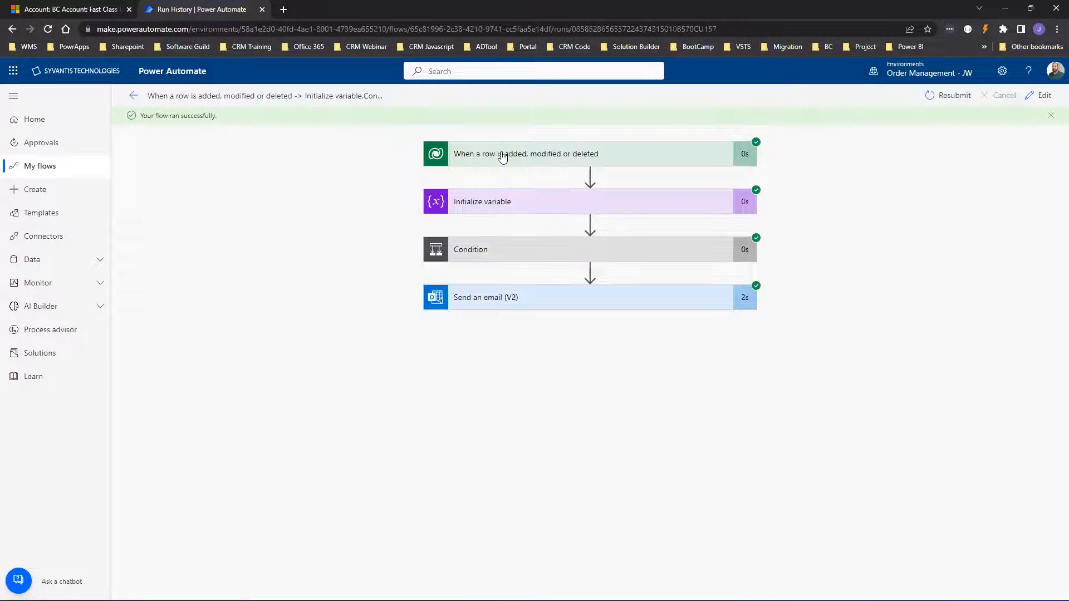
click(503, 155)
scroll(723, 412, down, 2)
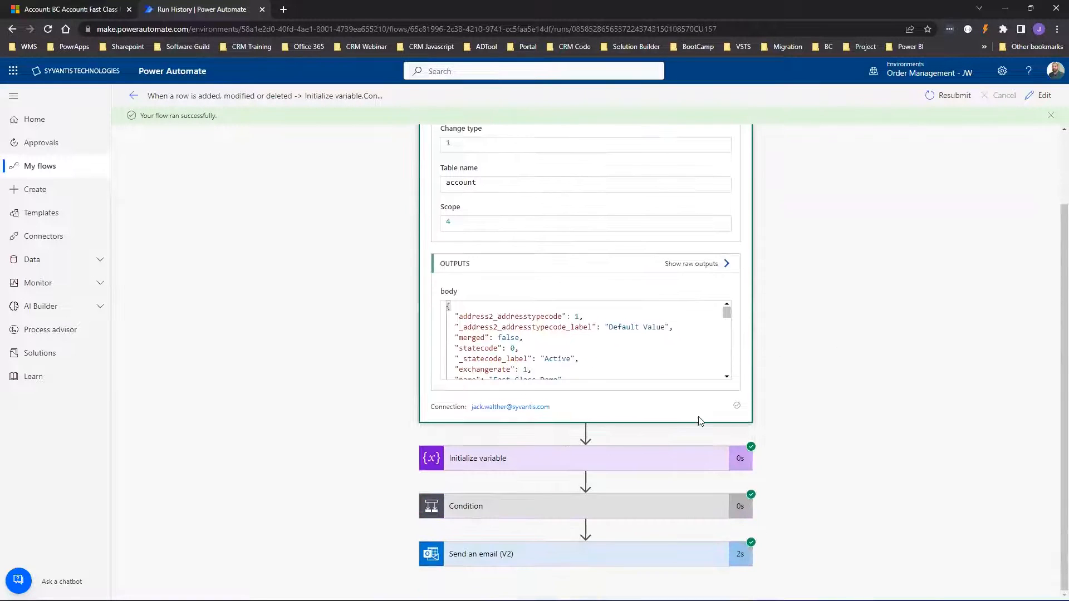
click(493, 460)
scroll(610, 345, down, 5)
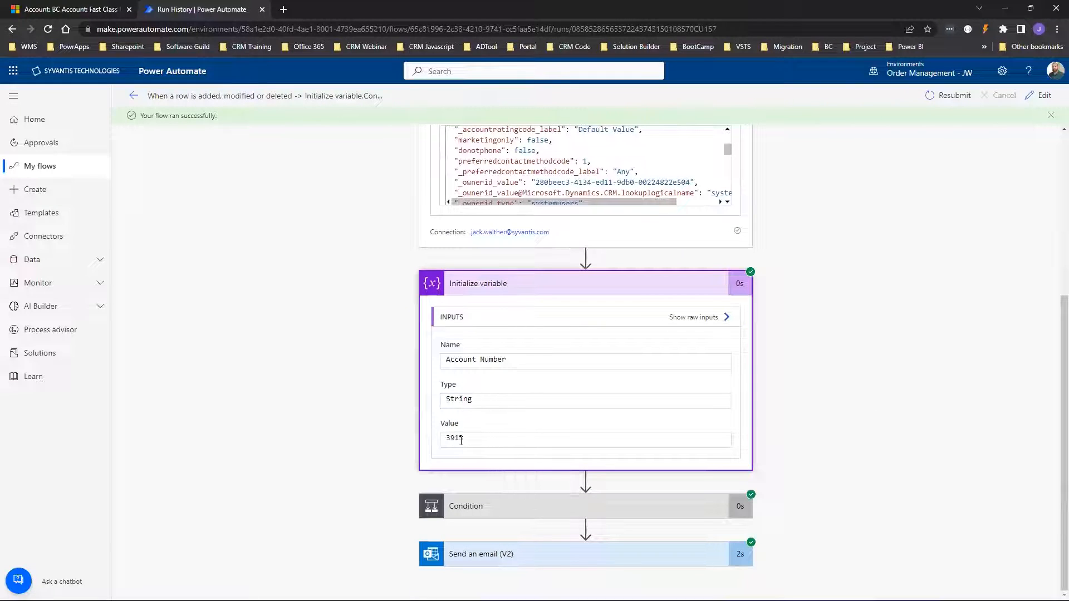
double_click(461, 439)
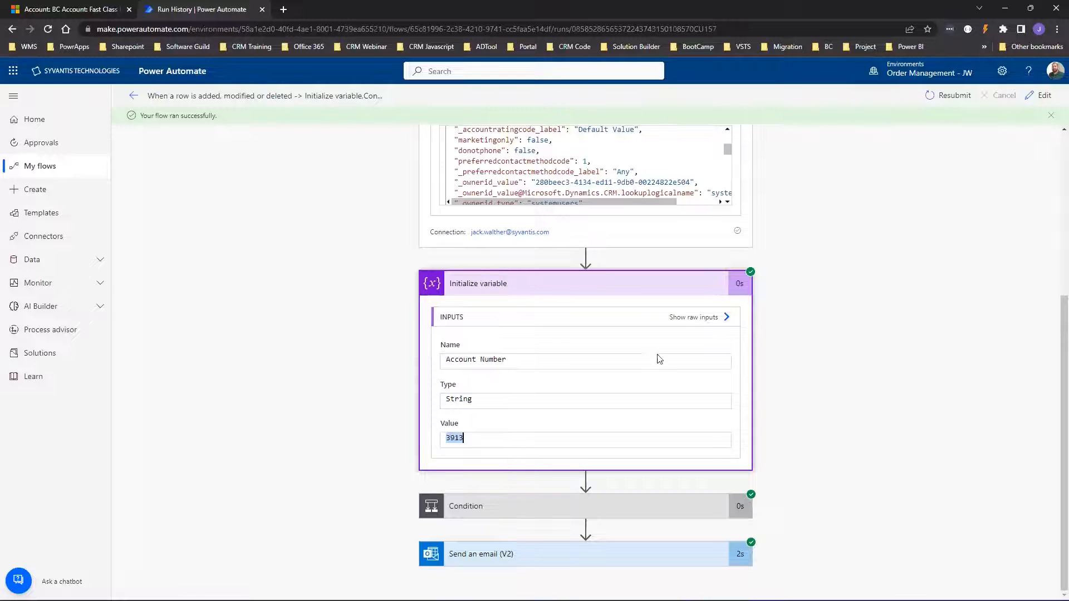
click(543, 509)
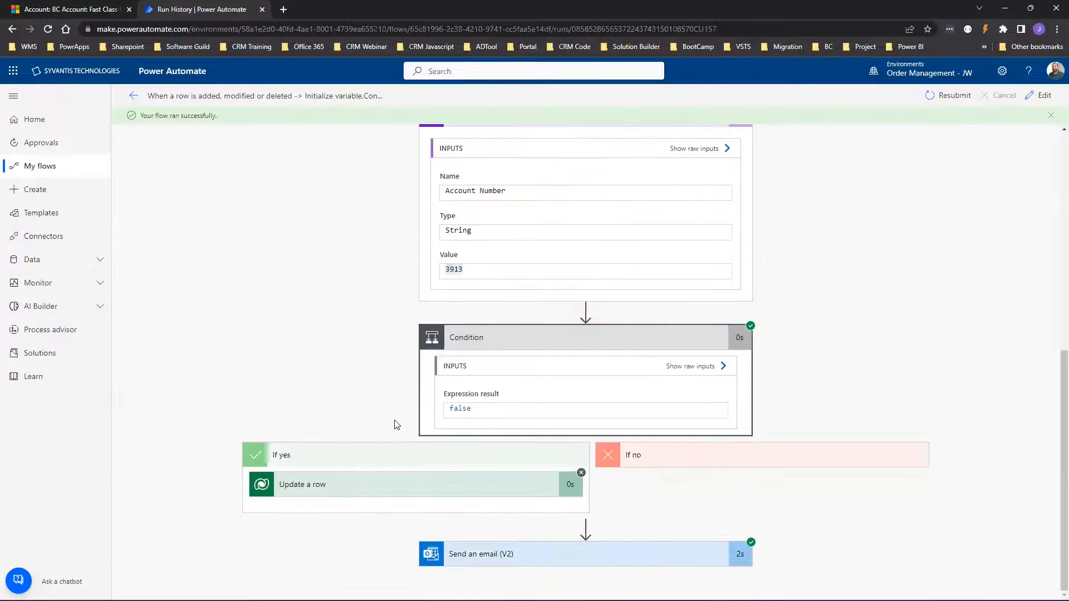
click(386, 489)
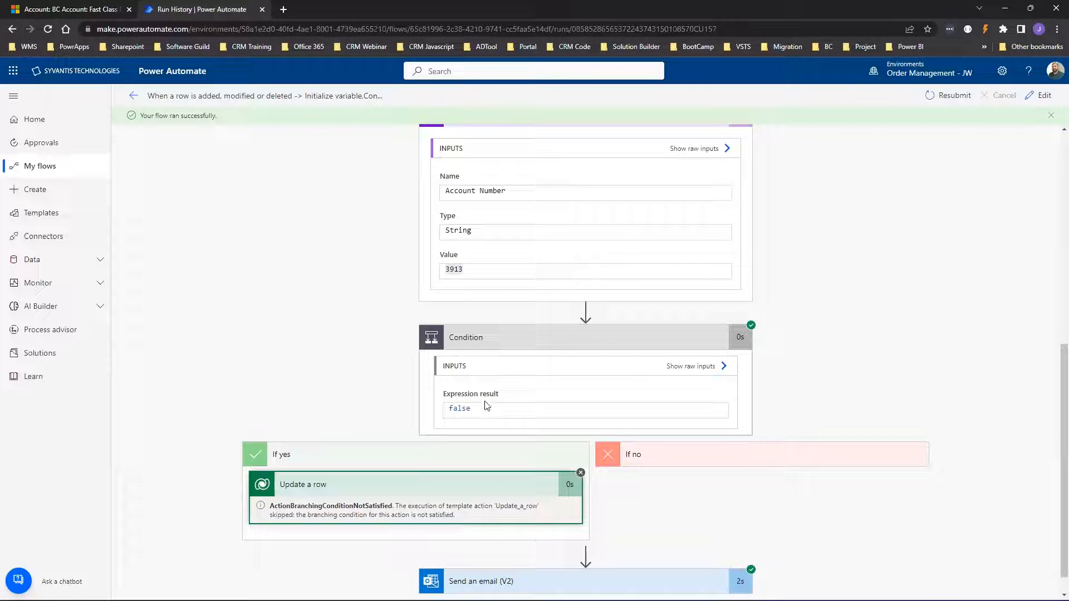
click(1041, 96)
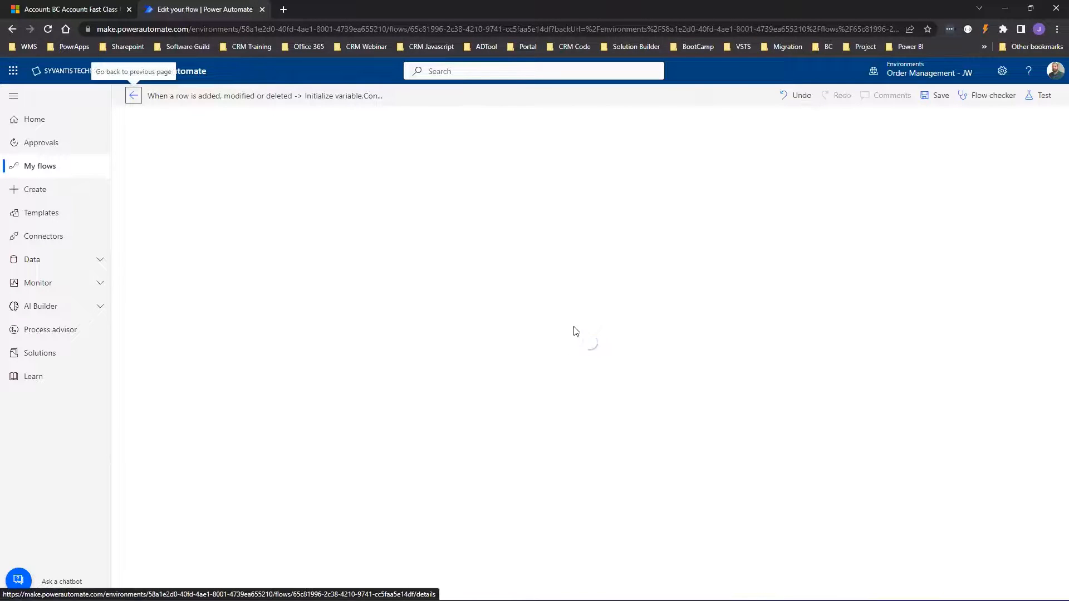
Replace Account Name with the trigger's Account Number in the Condition's null check, then save.
click(482, 225)
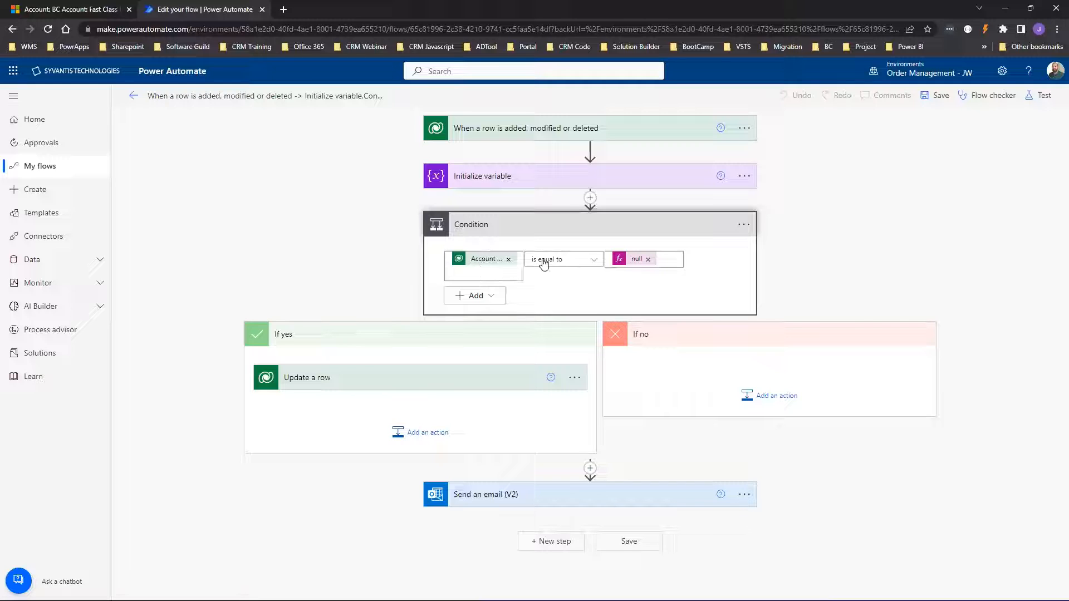
click(502, 260)
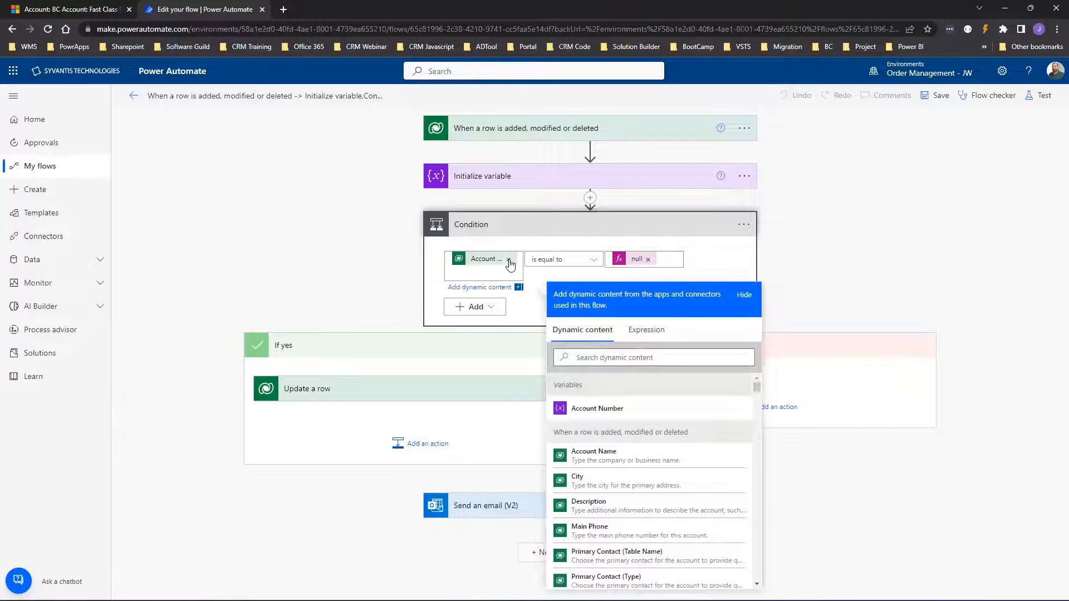
click(508, 259)
click(604, 348)
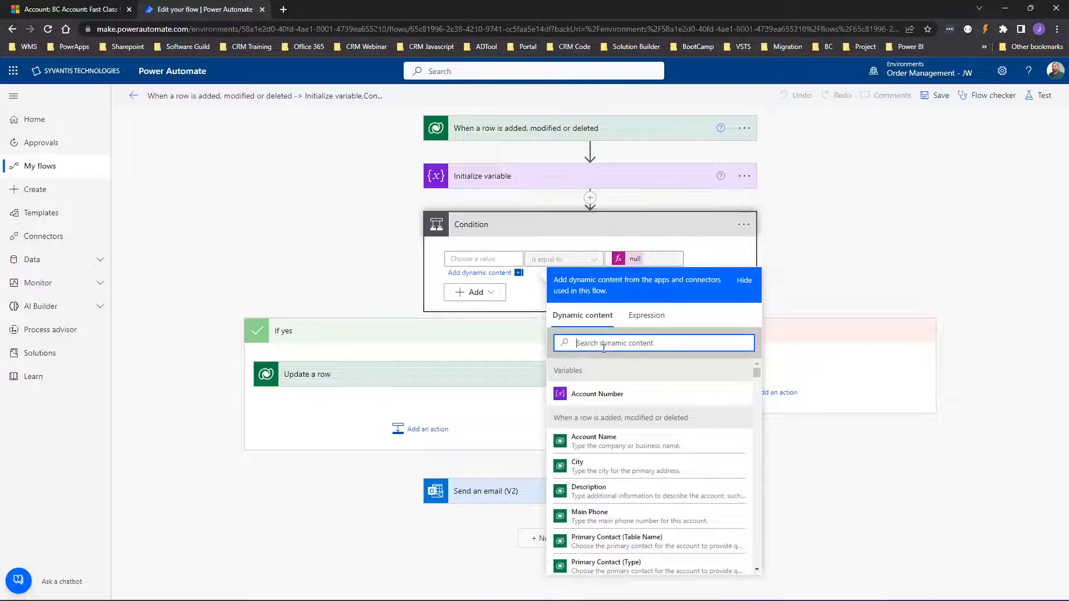
text(acount)
key(BackSpace)
key(BackSpace)
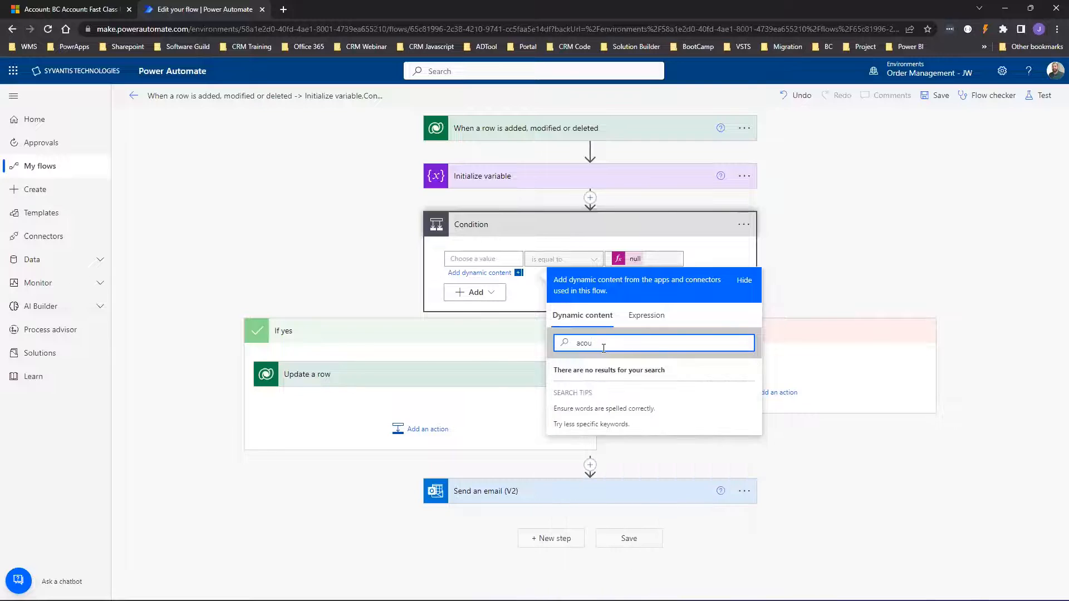
text(nt num)
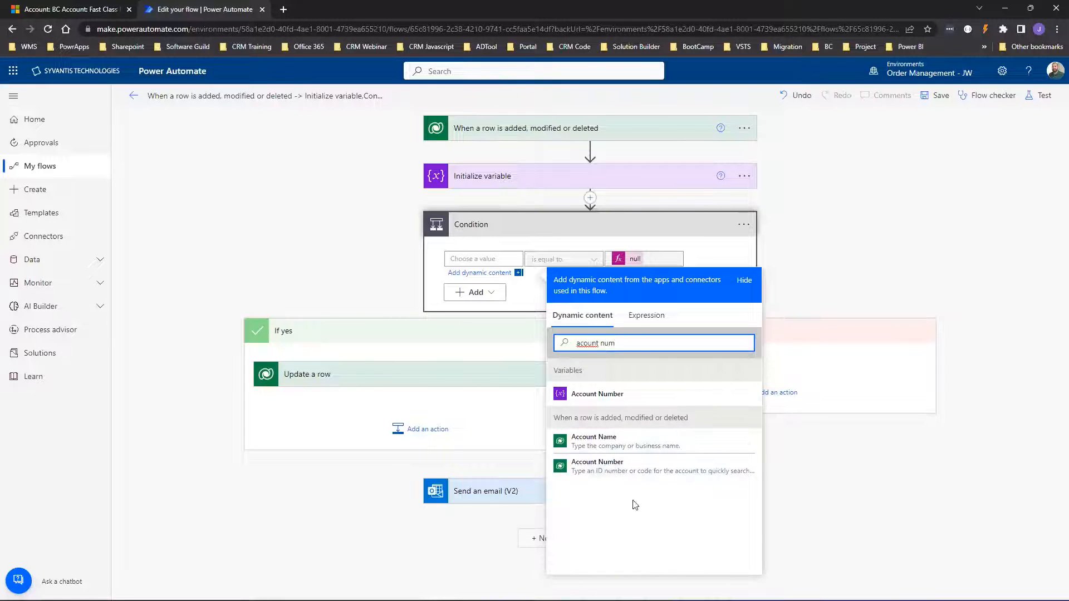
click(584, 467)
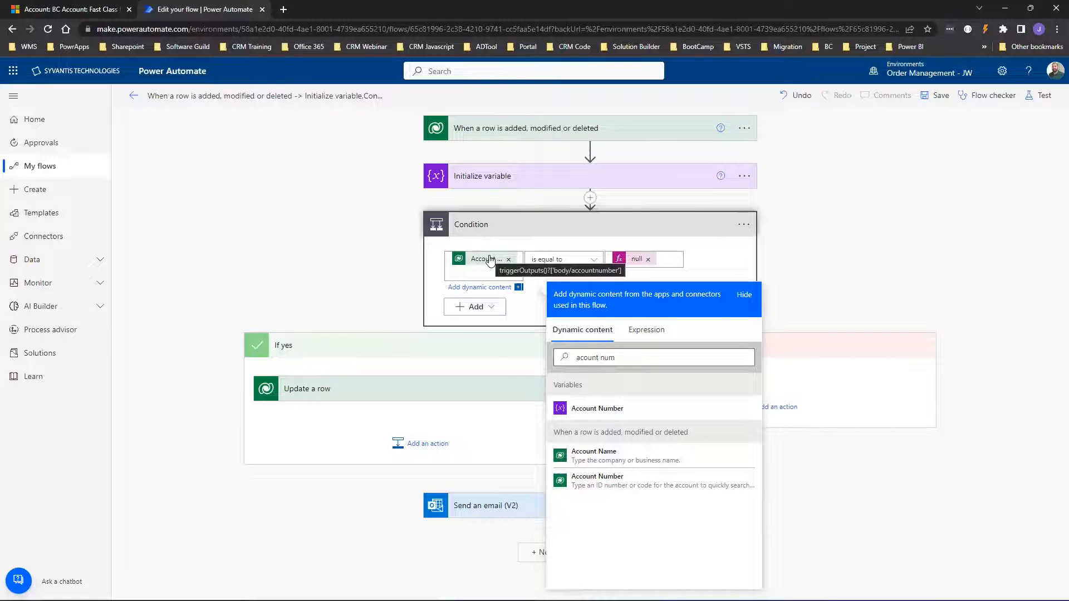
click(940, 96)
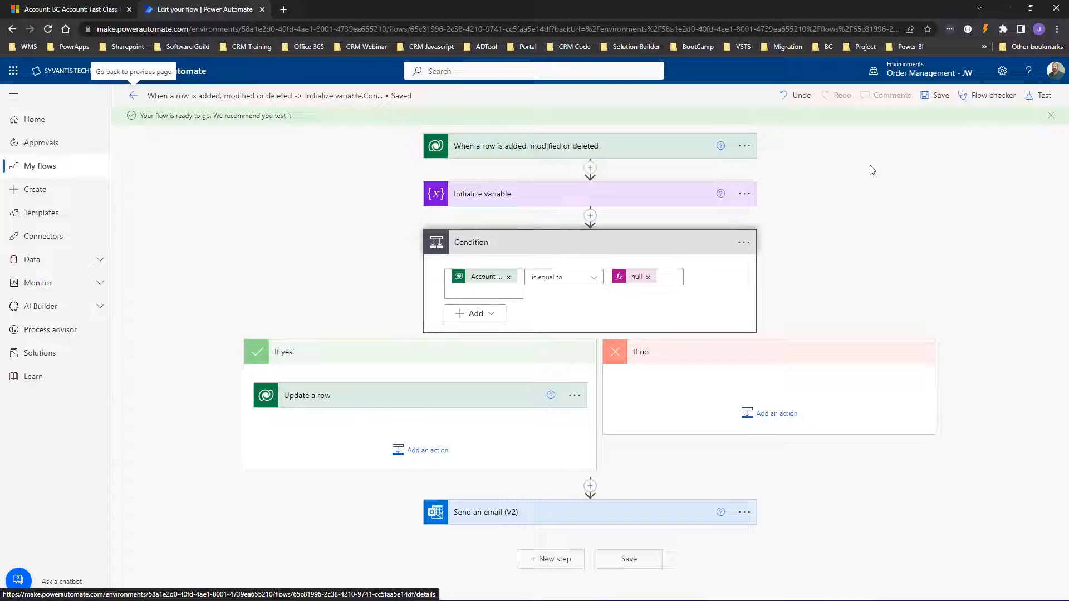
Test the flow automatically using the earlier successful run as a recently used trigger.
click(1044, 105)
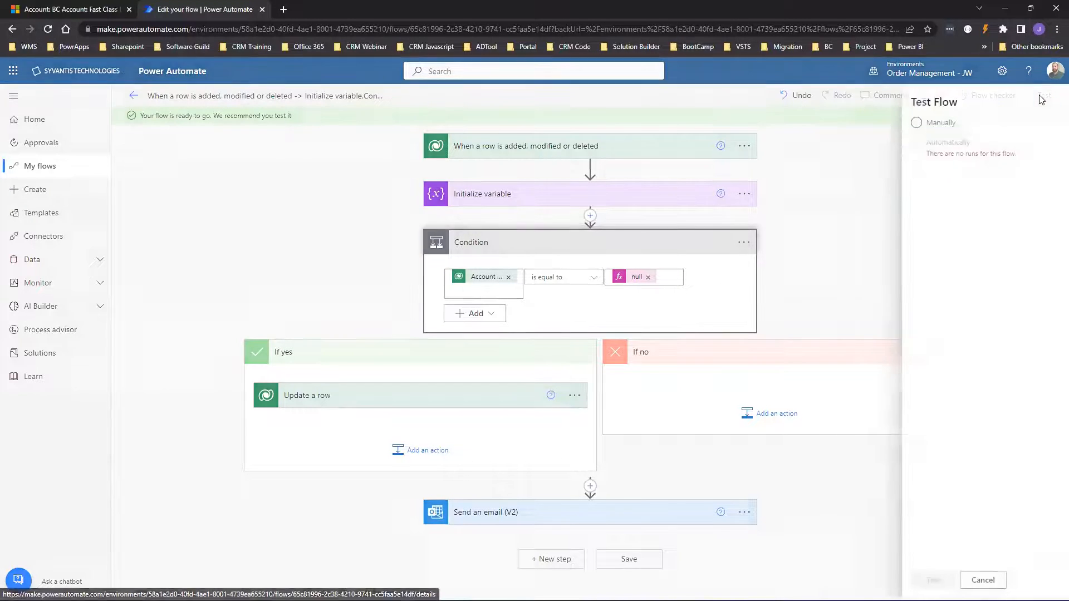
click(925, 156)
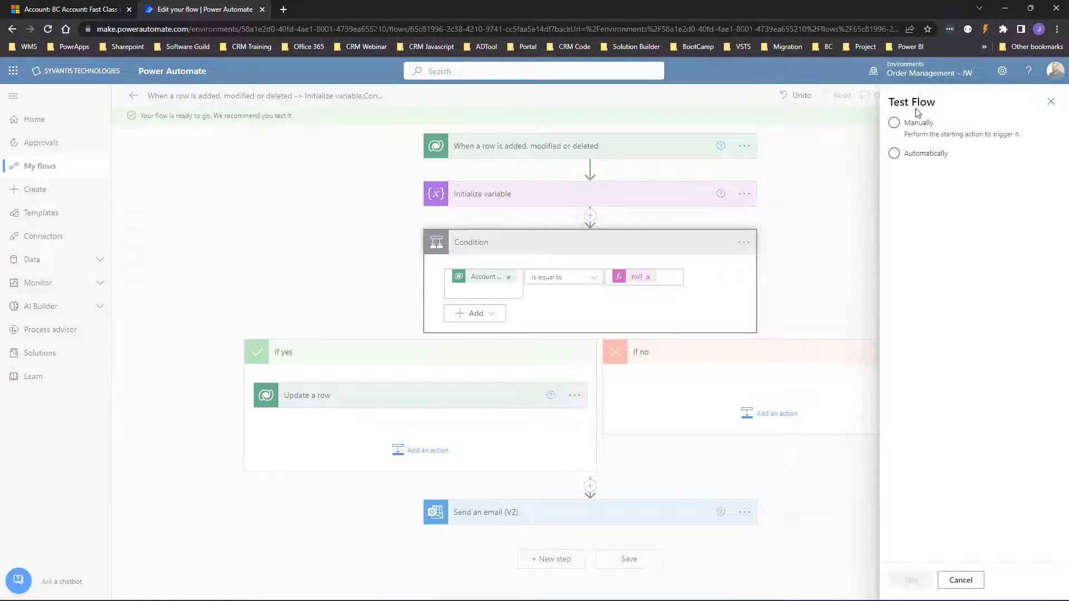
click(894, 154)
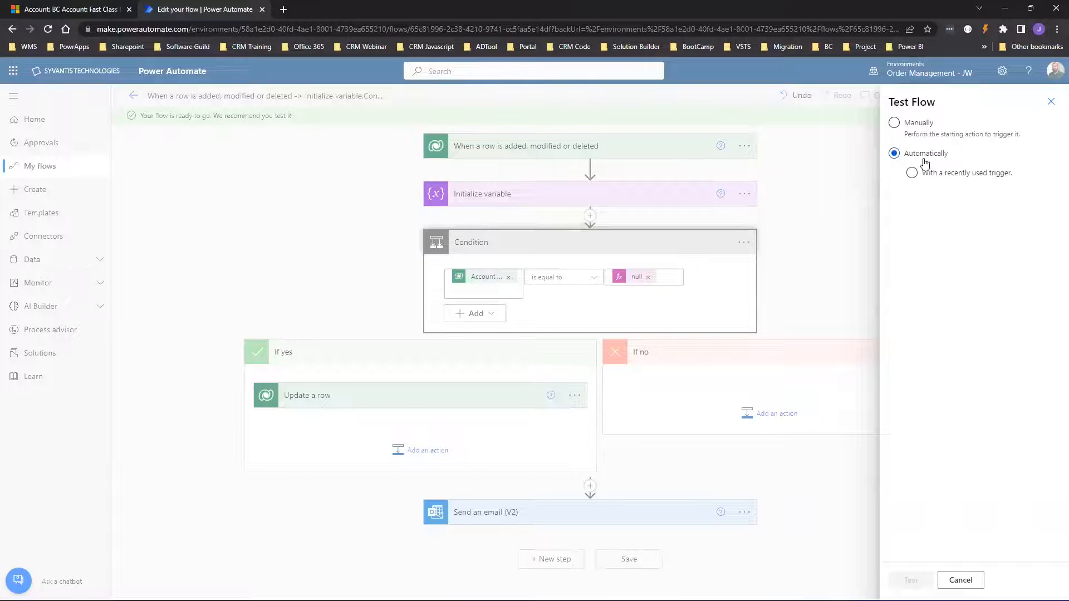
click(911, 172)
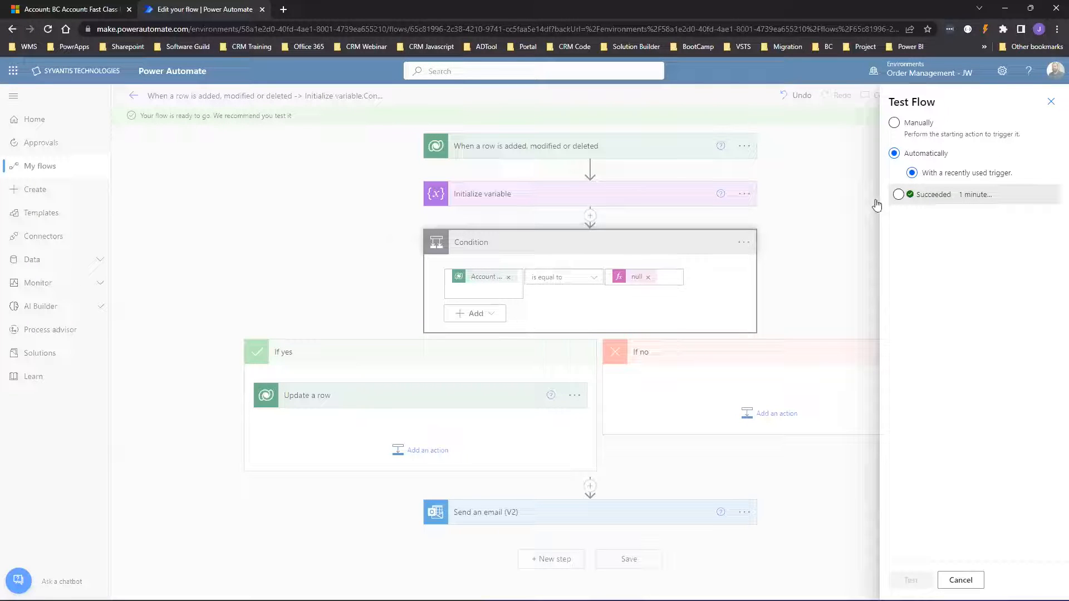
click(898, 194)
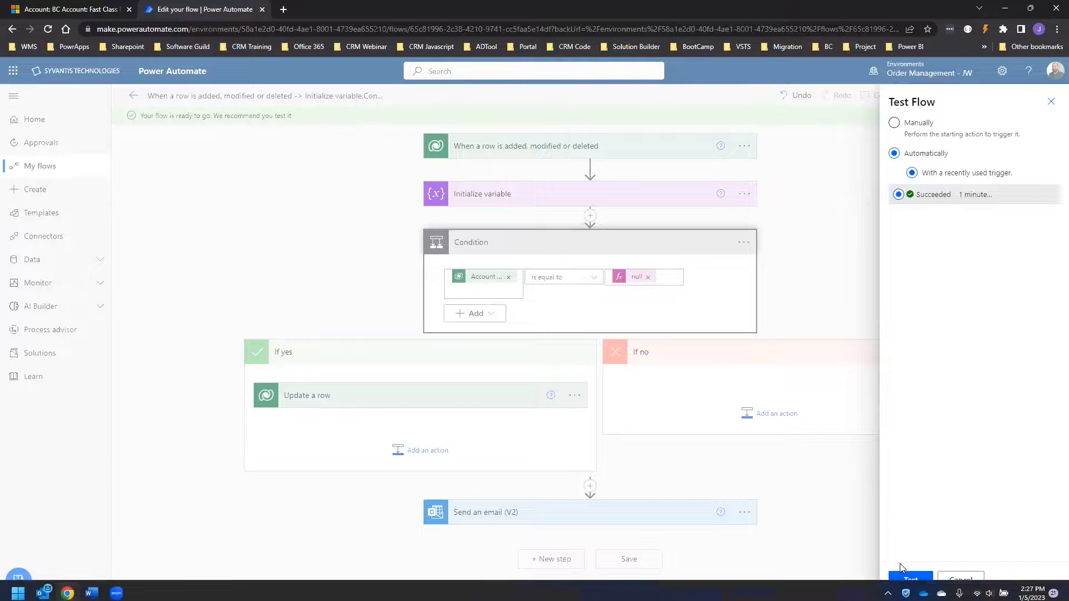
click(913, 580)
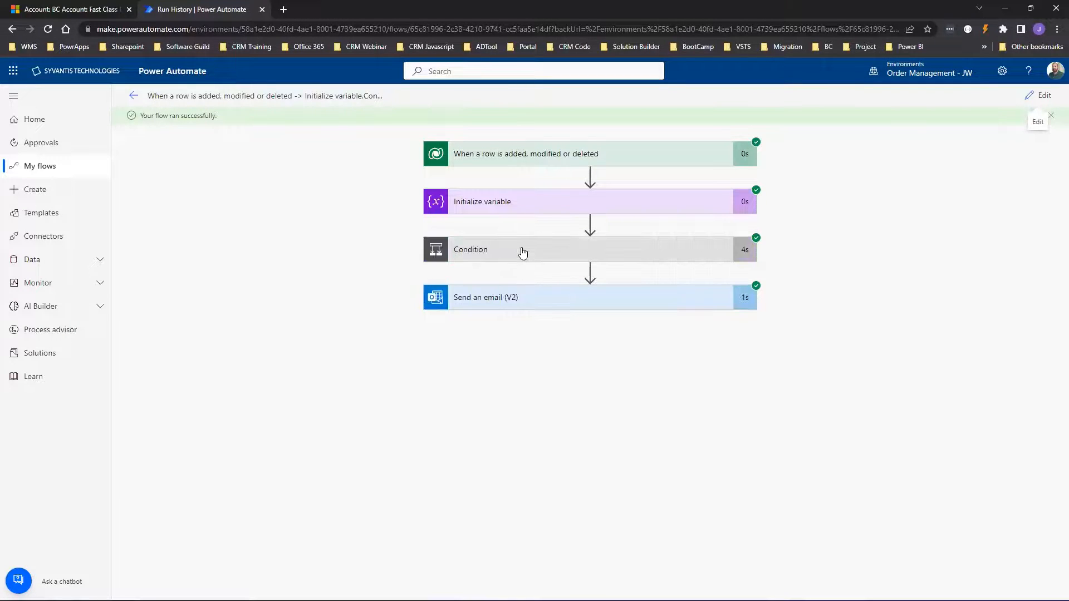
Confirm the test run: Condition true, Update a row executed, and the email sent.
click(521, 252)
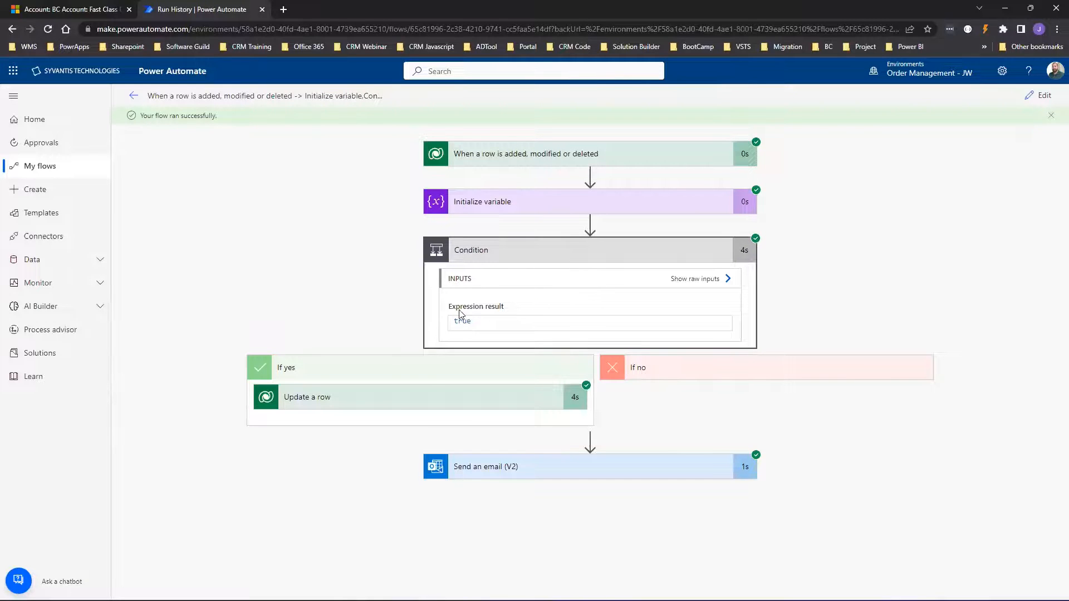
click(384, 401)
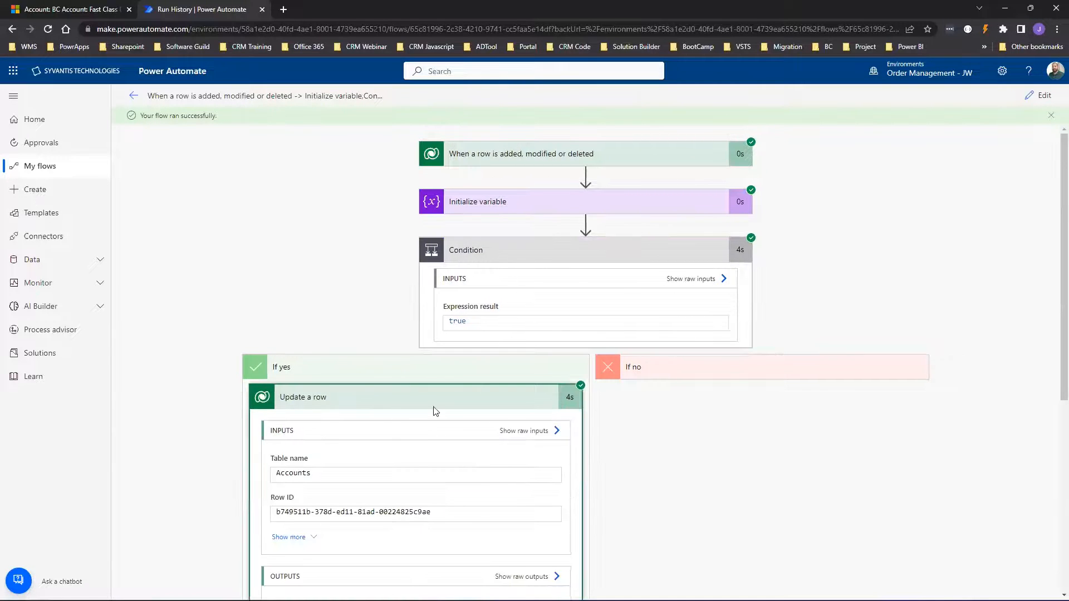
scroll(432, 410, down, 5)
click(599, 559)
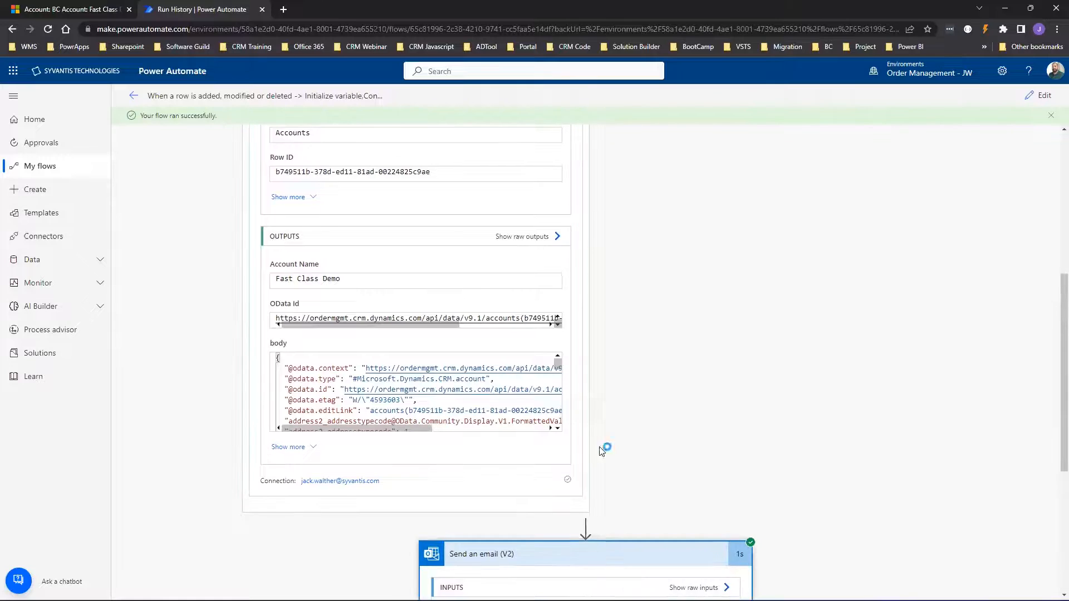
scroll(612, 417, down, 5)
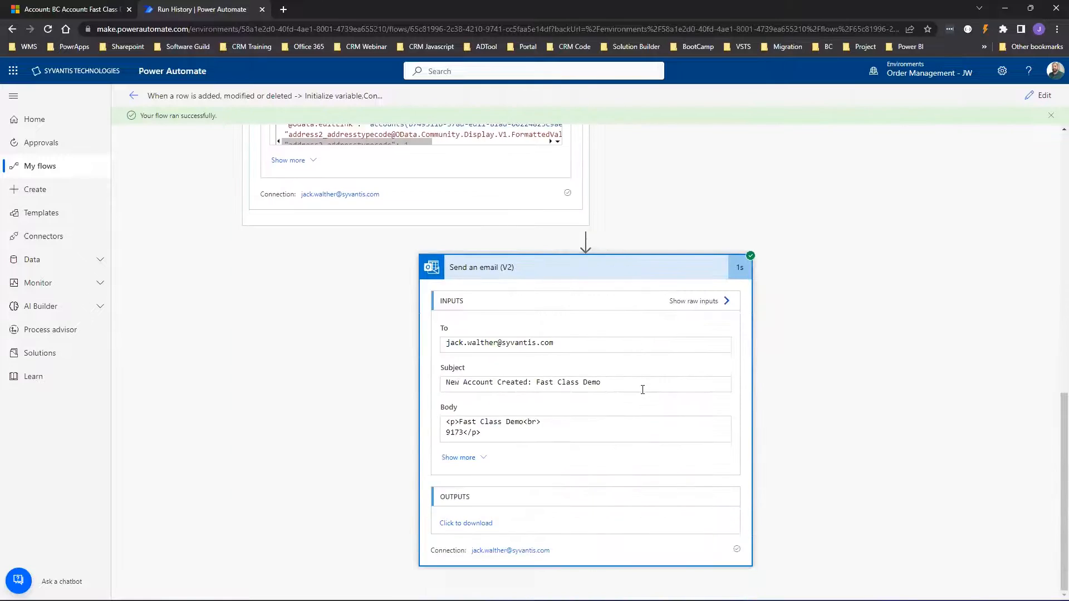
click(74, 9)
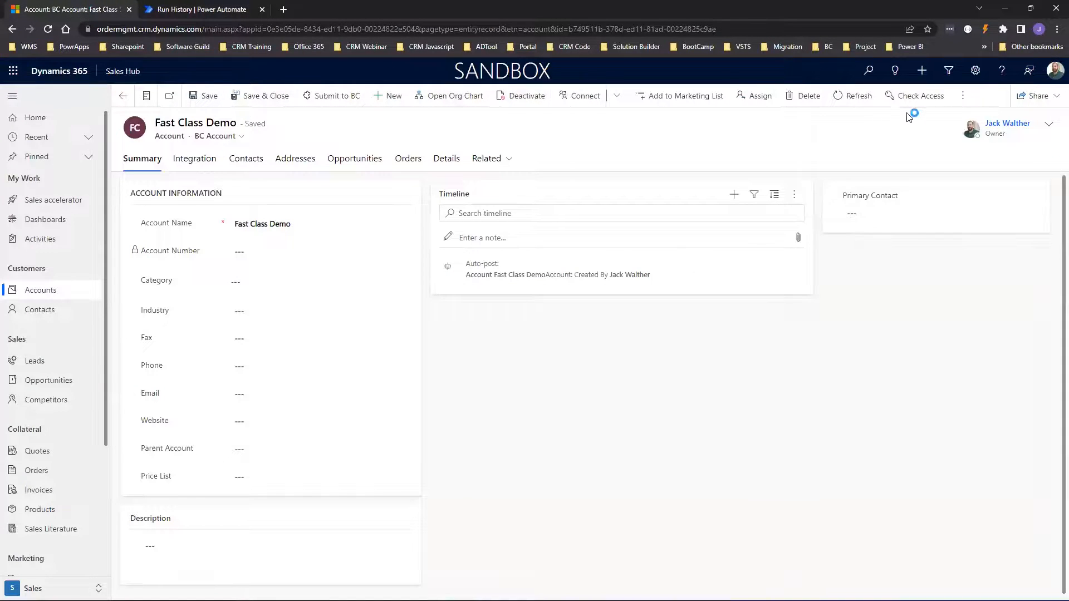
Review the Fast Class Demo notification email showing account number 9173, then start a new account.
click(862, 103)
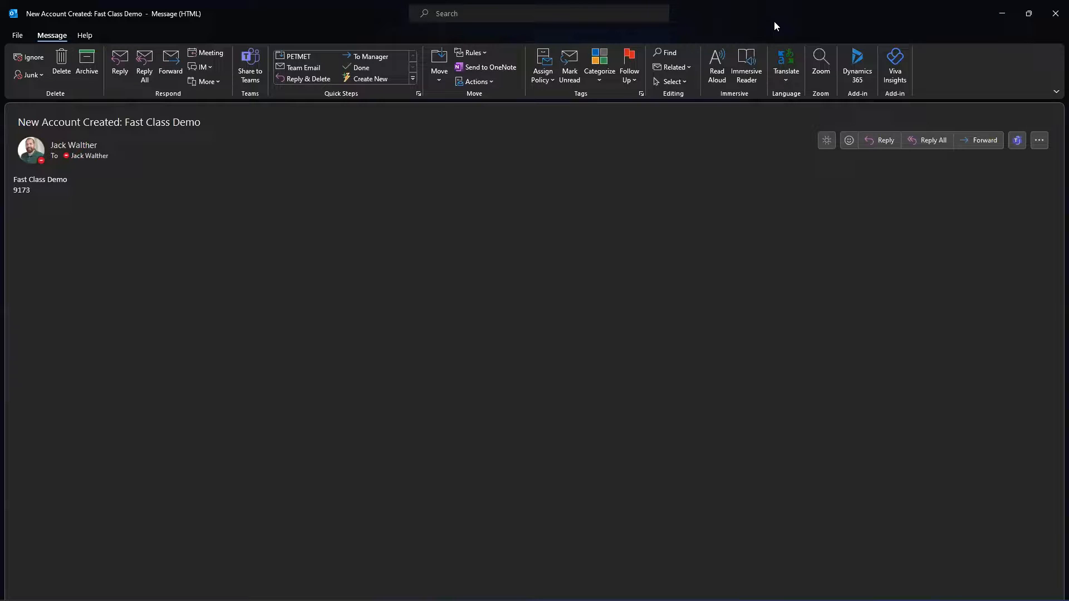
key(ctrl+a)
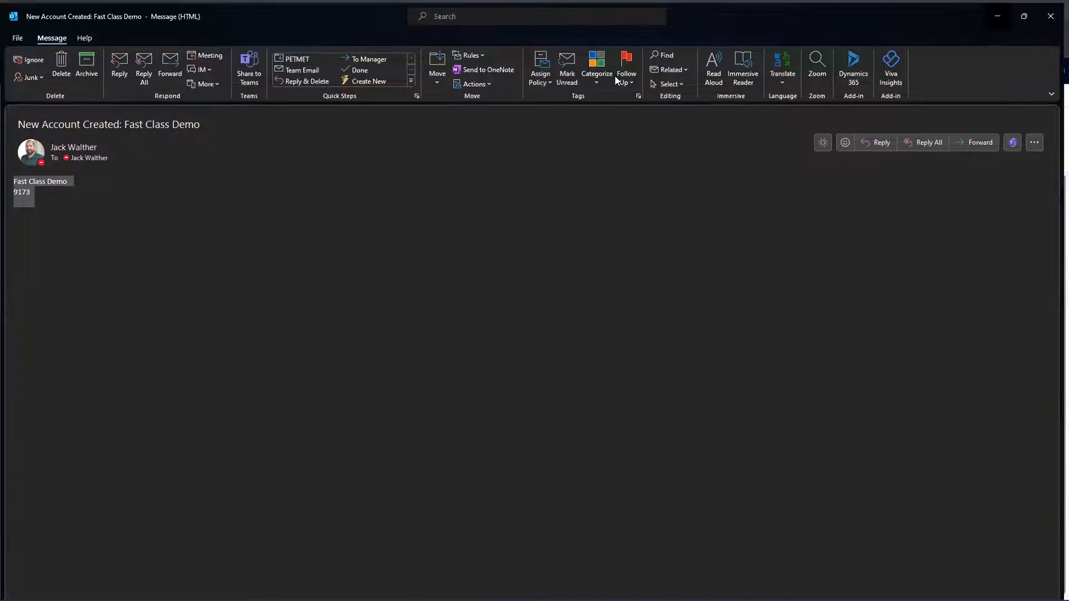
click(1002, 13)
click(395, 95)
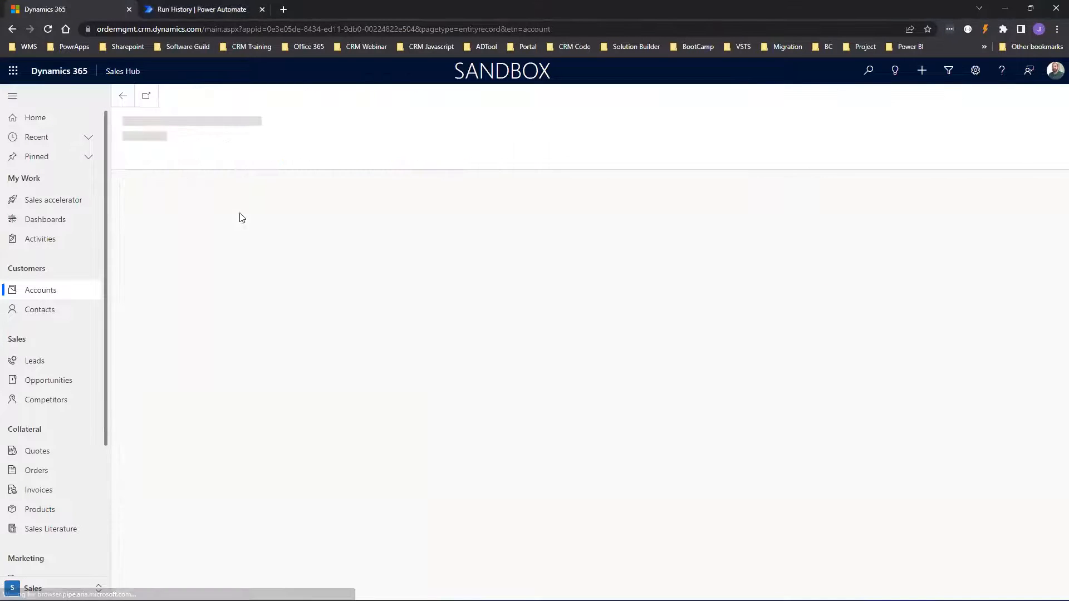
Create and save a new account named asdfasdf.
click(244, 230)
text(asdfasdfasfsa)
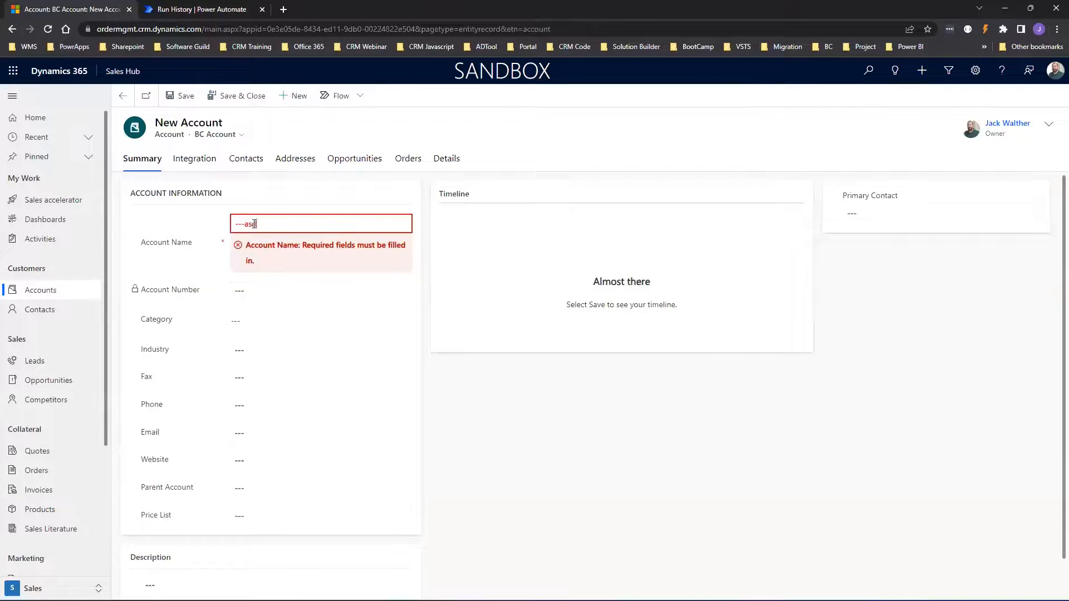
key(ctrl+a)
text(asdfasdf)
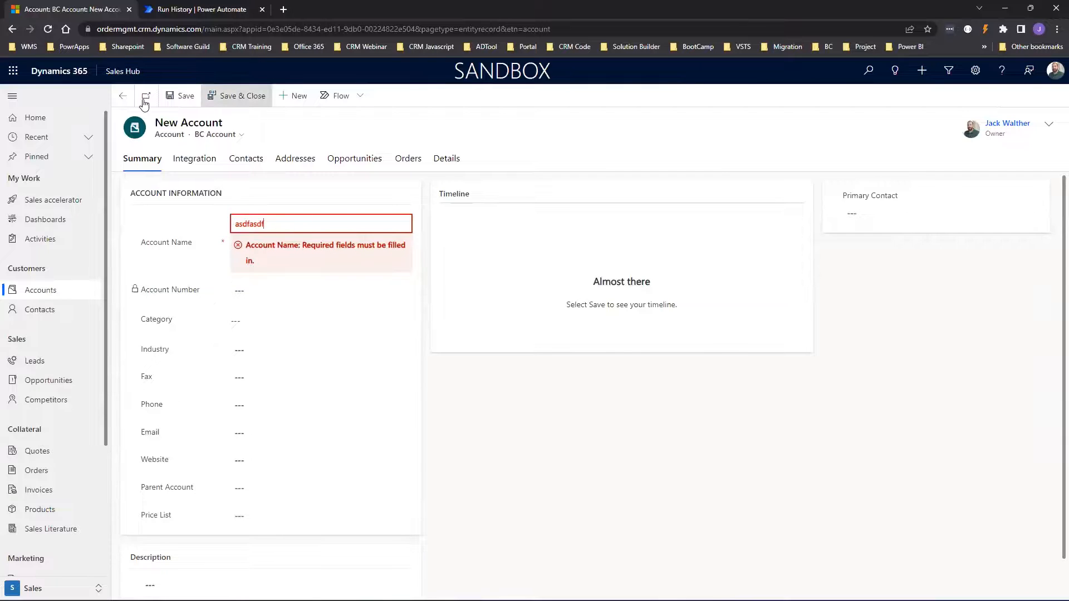
click(181, 96)
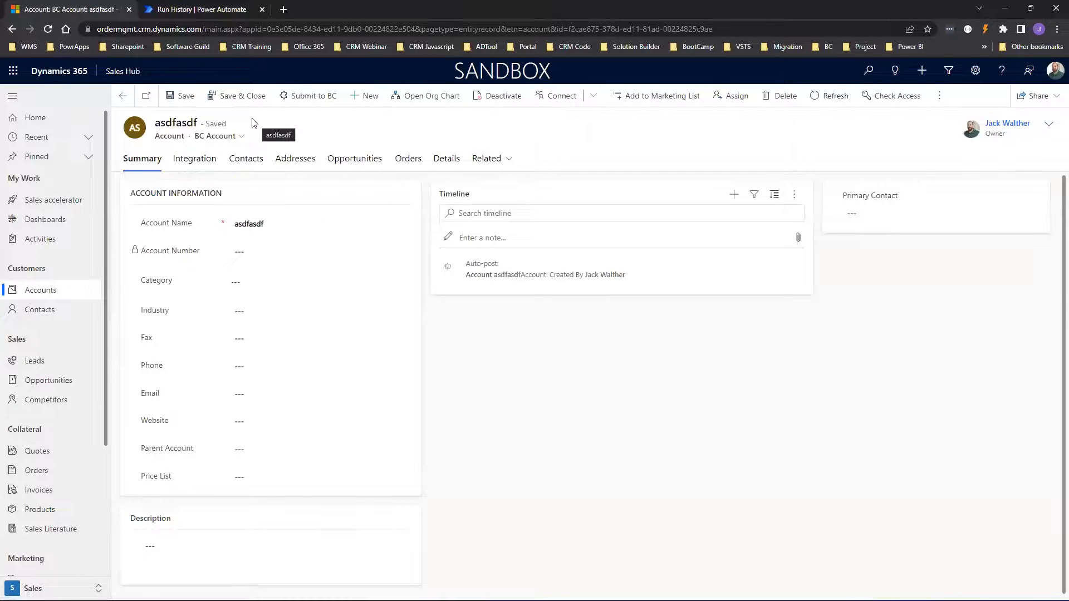
Check the flow's run history, then refresh the account to show Account Number 769.
click(188, 7)
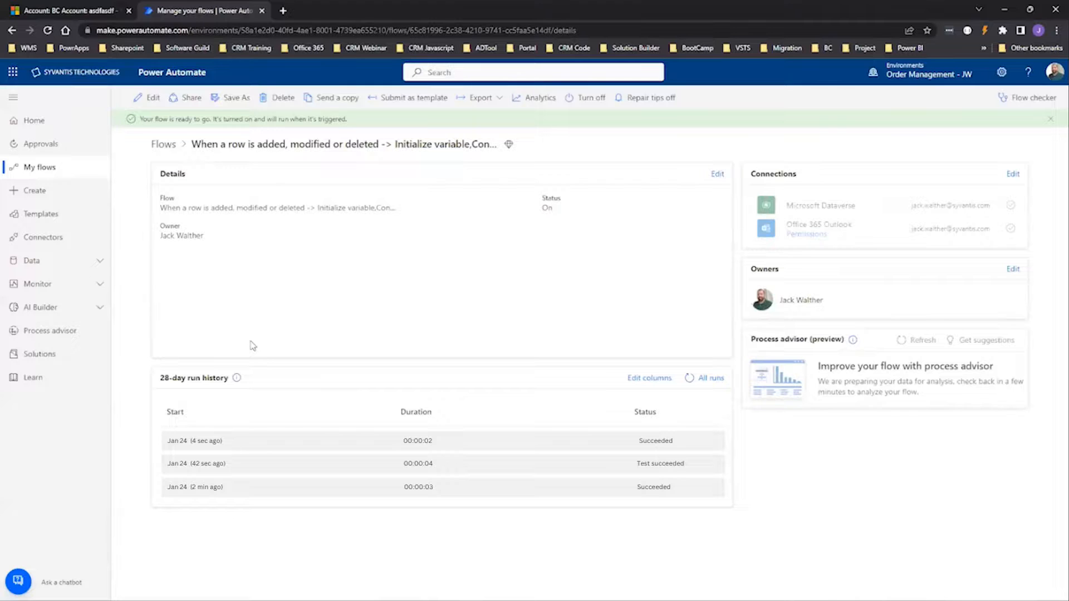
click(70, 10)
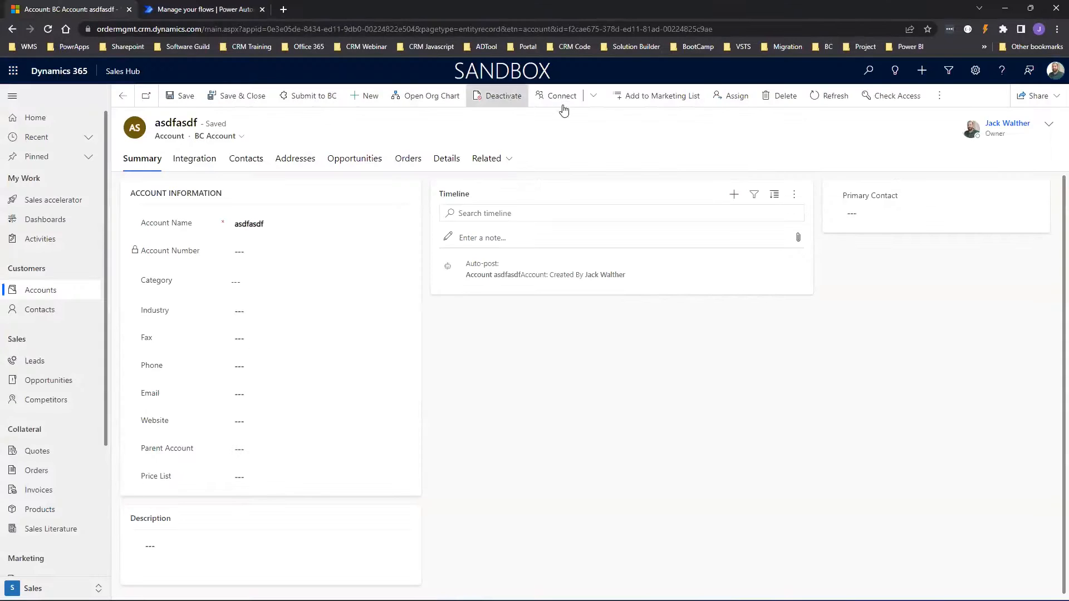
click(813, 101)
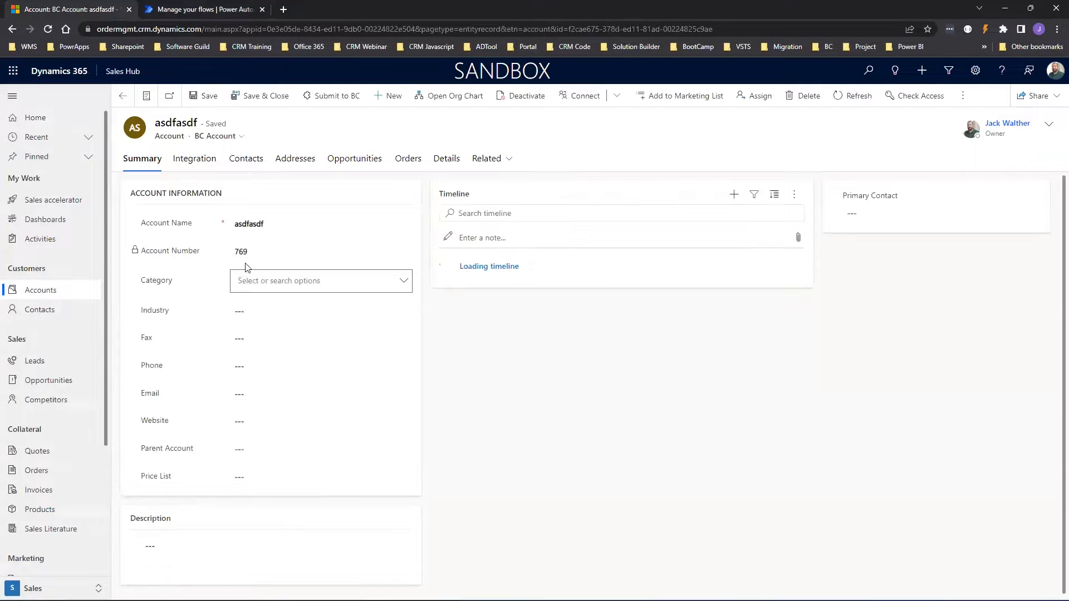